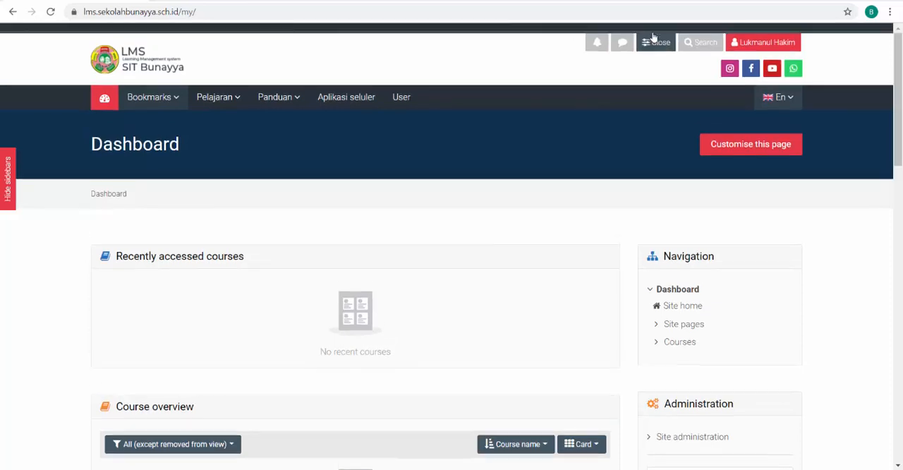
Open the course and category management page from the Courses section of site administration
{"action": "left_click", "coordinate": [439, 47]}
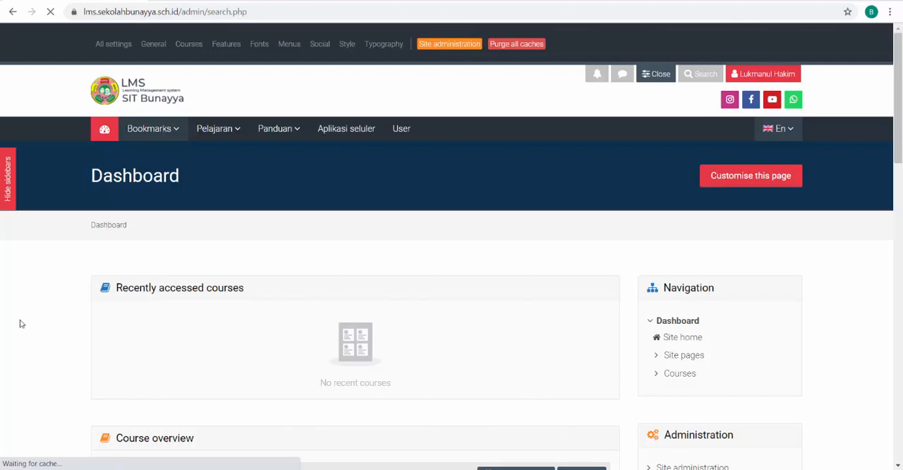
{"action": "scroll", "coordinate": [20, 320], "scroll_direction": "down", "scroll_amount": 3}
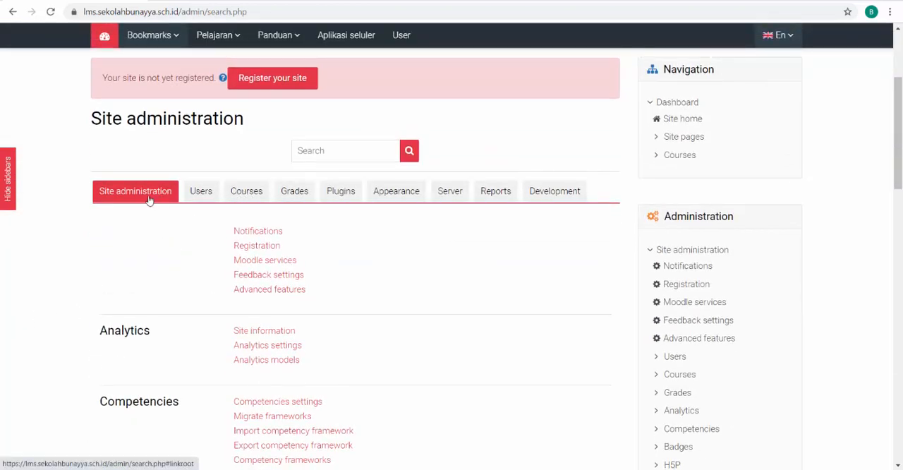
{"action": "left_click", "coordinate": [247, 198]}
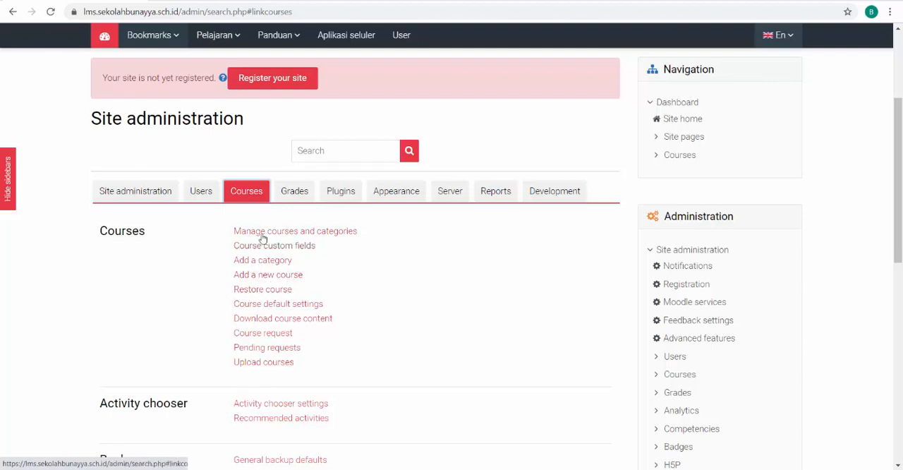
{"action": "left_click", "coordinate": [324, 235]}
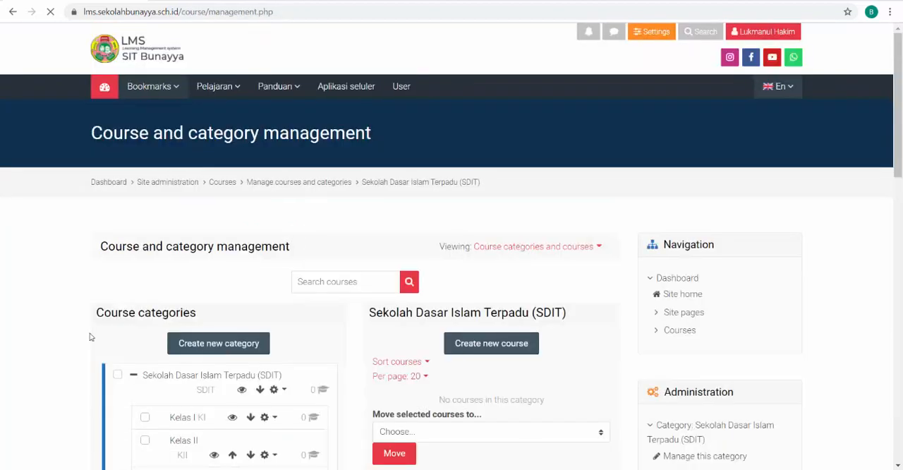
Examine the class subcategories of the SDIT, SMPIT and SMAIT categories, with all three expanded
{"action": "scroll", "coordinate": [89, 337], "scroll_direction": "down", "scroll_amount": 6}
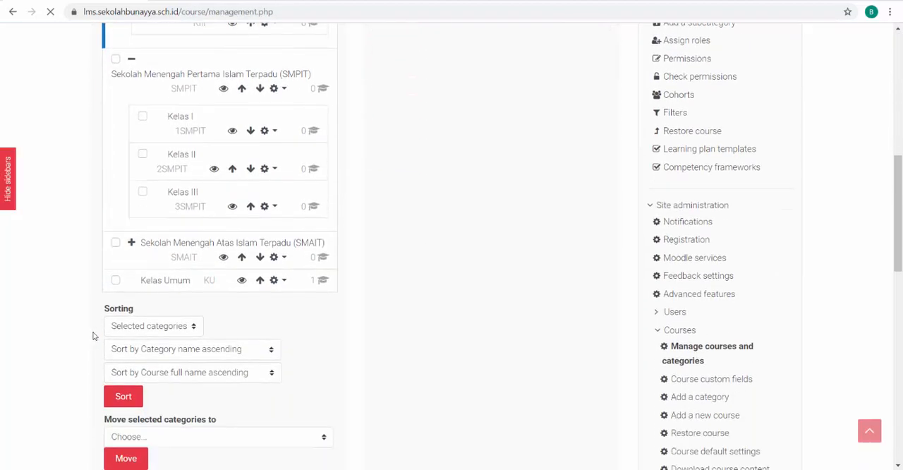
{"action": "scroll", "coordinate": [93, 335], "scroll_direction": "up", "scroll_amount": 4}
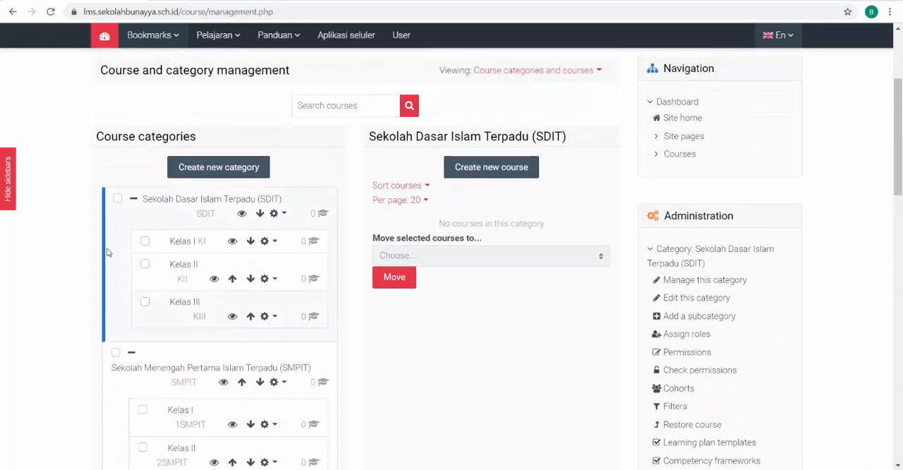
{"action": "scroll", "coordinate": [139, 209], "scroll_direction": "down", "scroll_amount": 1}
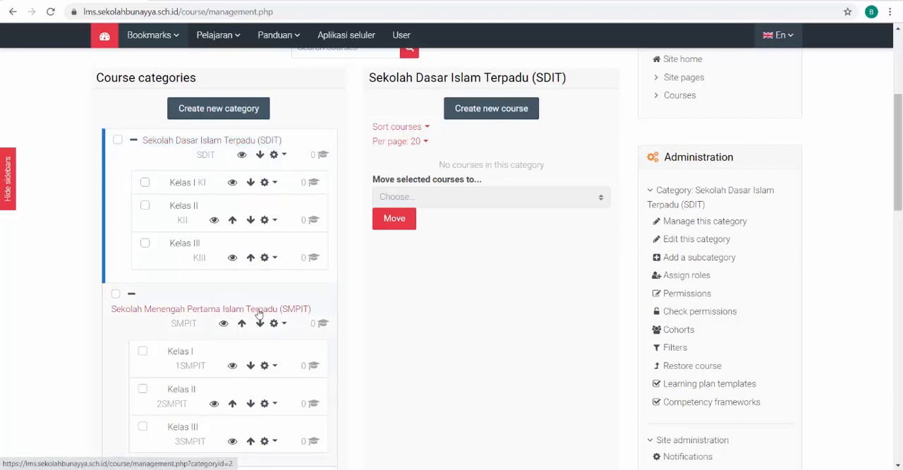
{"action": "scroll", "coordinate": [259, 314], "scroll_direction": "down", "scroll_amount": 3}
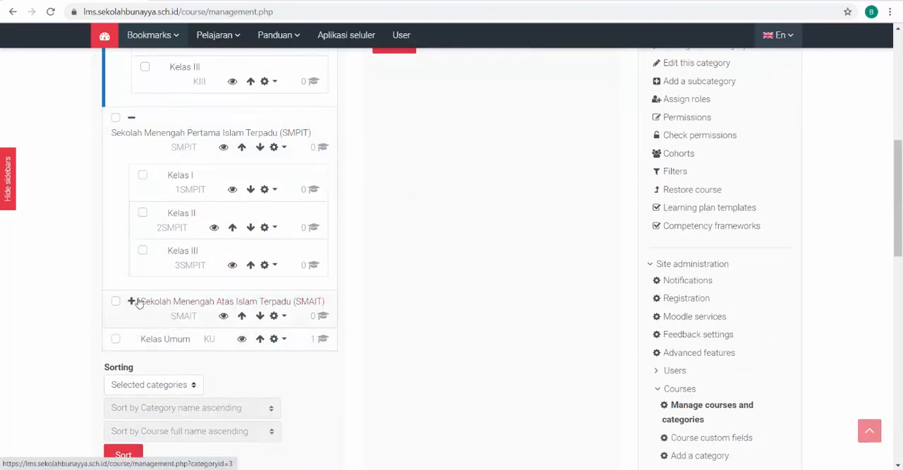
{"action": "scroll", "coordinate": [54, 292], "scroll_direction": "up", "scroll_amount": 3}
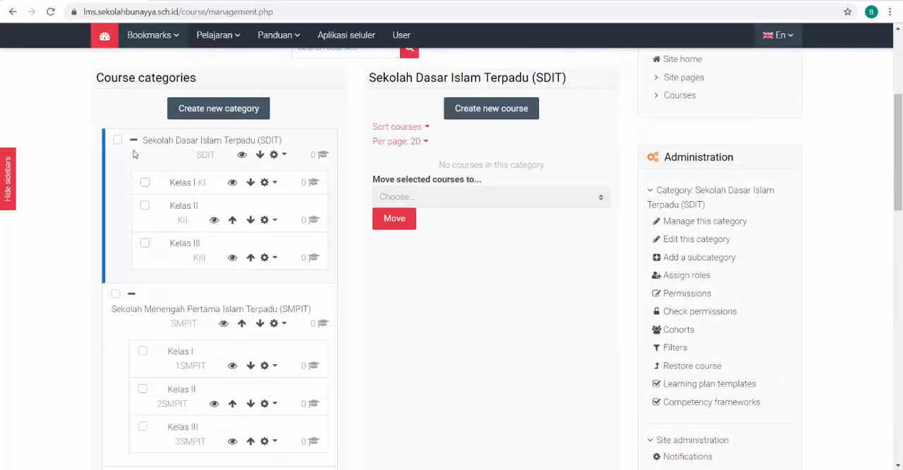
{"action": "left_click", "coordinate": [133, 144]}
{"action": "left_click", "coordinate": [131, 177]}
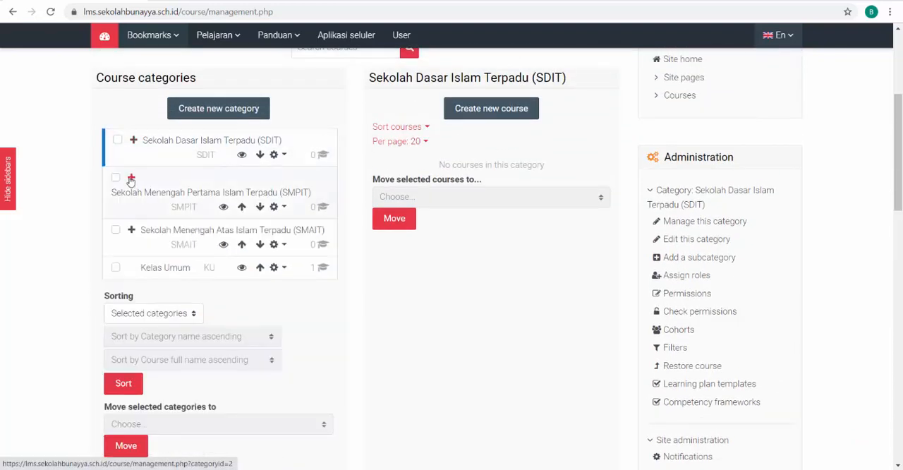
{"action": "left_click", "coordinate": [131, 230]}
{"action": "left_click", "coordinate": [131, 177]}
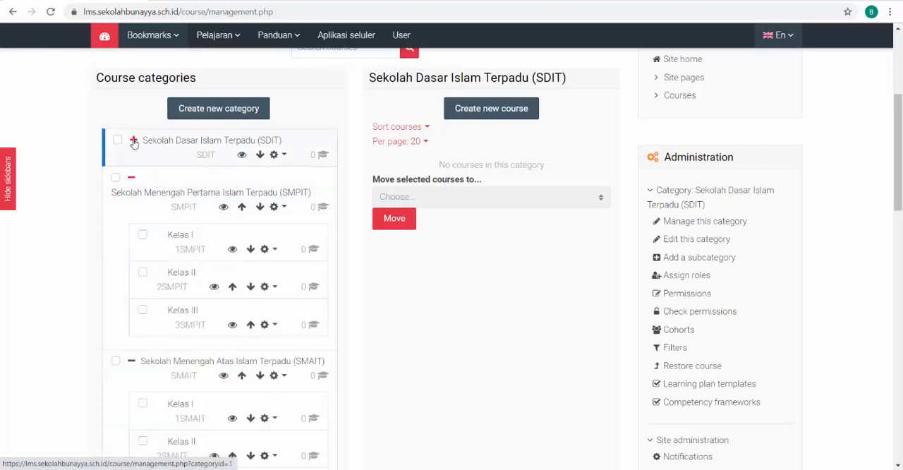
{"action": "left_click", "coordinate": [133, 140]}
{"action": "scroll", "coordinate": [39, 308], "scroll_direction": "down", "scroll_amount": 3}
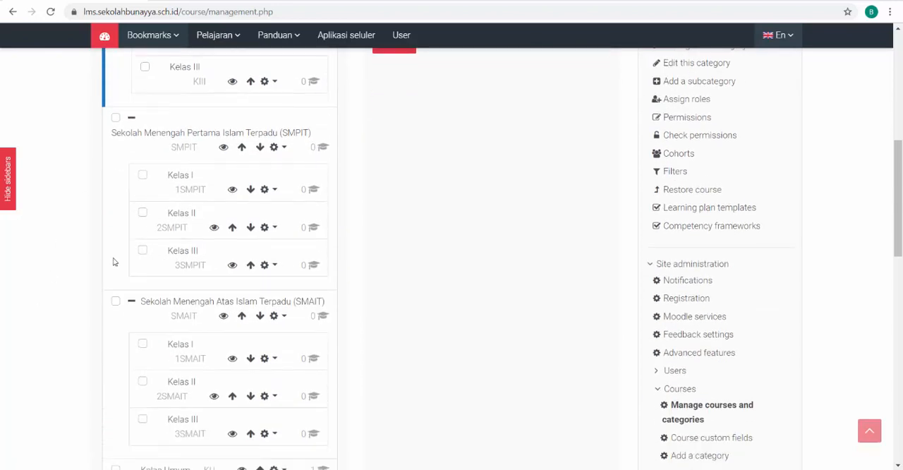
{"action": "scroll", "coordinate": [71, 226], "scroll_direction": "up", "scroll_amount": 1}
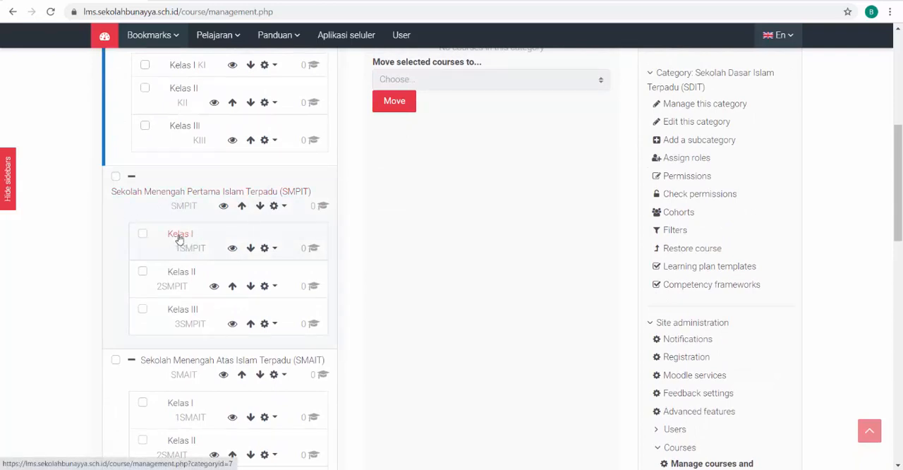
Open the Kelas I subcategory of Sekolah Menengah Pertama Islam Terpadu (SMPIT) and check its course list
{"action": "left_click", "coordinate": [180, 235]}
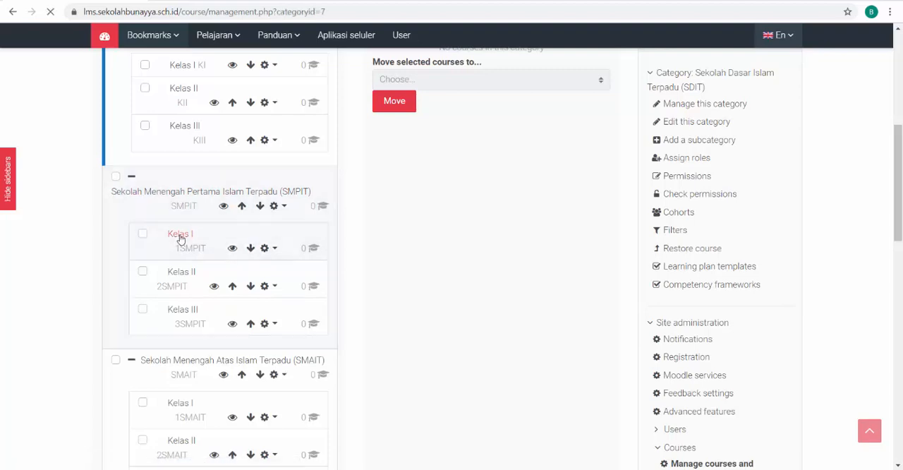
{"action": "scroll", "coordinate": [21, 327], "scroll_direction": "down", "scroll_amount": 3}
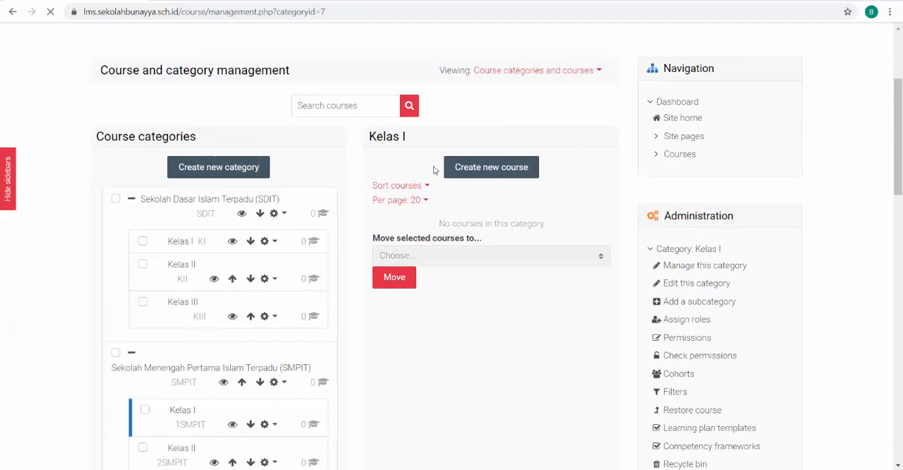
{"action": "scroll", "coordinate": [374, 167], "scroll_direction": "down", "scroll_amount": 1}
{"action": "scroll", "coordinate": [373, 169], "scroll_direction": "up", "scroll_amount": 1}
{"action": "left_click_drag", "start_coordinate": [370, 137], "coordinate": [409, 145]}
{"action": "left_click", "coordinate": [369, 171]}
{"action": "scroll", "coordinate": [303, 336], "scroll_direction": "down", "scroll_amount": 1}
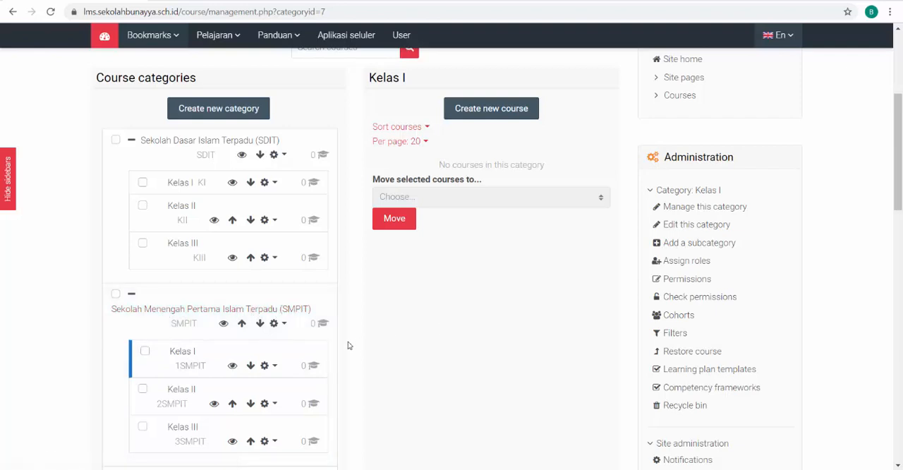
Start a new course in the SMPIT Kelas I category
{"action": "scroll", "coordinate": [348, 342], "scroll_direction": "up", "scroll_amount": 1}
{"action": "scroll", "coordinate": [347, 342], "scroll_direction": "down", "scroll_amount": 1}
{"action": "scroll", "coordinate": [235, 154], "scroll_direction": "down", "scroll_amount": 4}
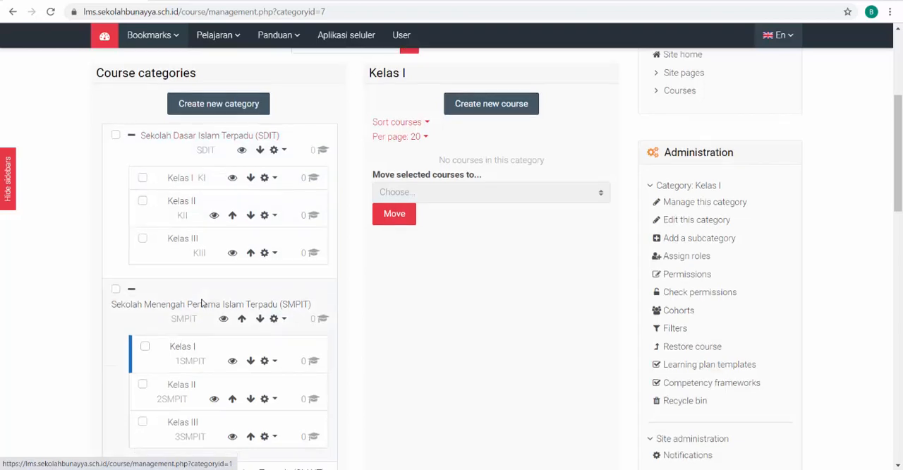
{"action": "scroll", "coordinate": [184, 325], "scroll_direction": "up", "scroll_amount": 3}
{"action": "scroll", "coordinate": [214, 352], "scroll_direction": "up", "scroll_amount": 1}
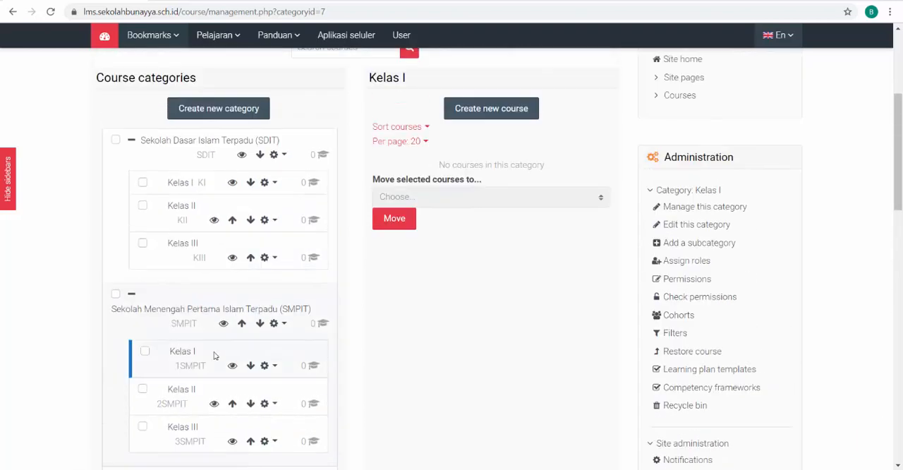
{"action": "scroll", "coordinate": [329, 308], "scroll_direction": "up", "scroll_amount": 2}
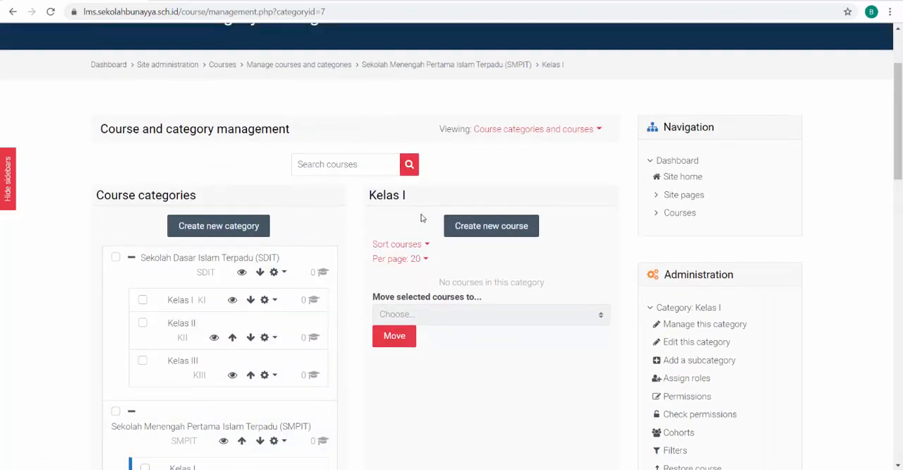
{"action": "left_click", "coordinate": [489, 229]}
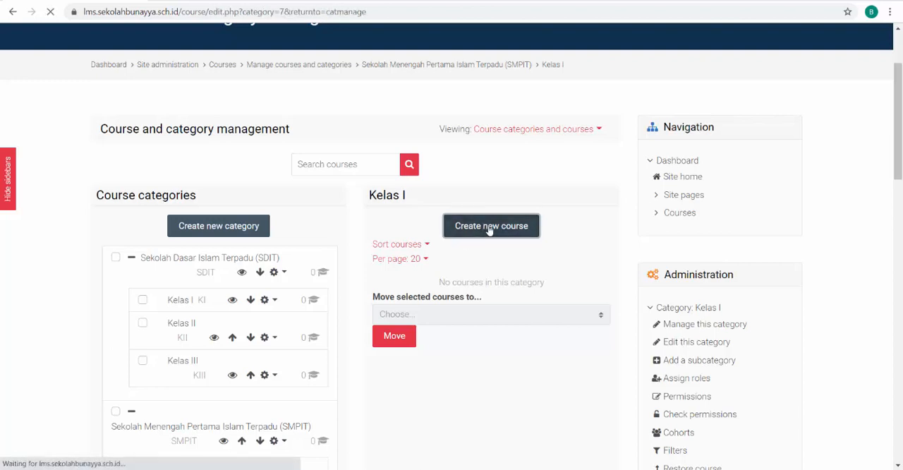
{"action": "scroll", "coordinate": [490, 226], "scroll_direction": "down", "scroll_amount": 3}
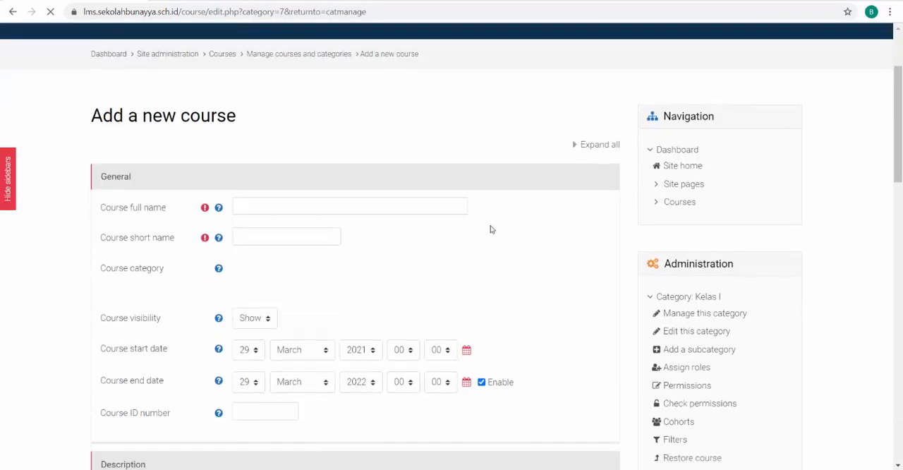
Activate the course full name field and switch to the Moodle_Course_Upload.csv sheet in Excel for the course data
{"action": "left_click", "coordinate": [250, 156]}
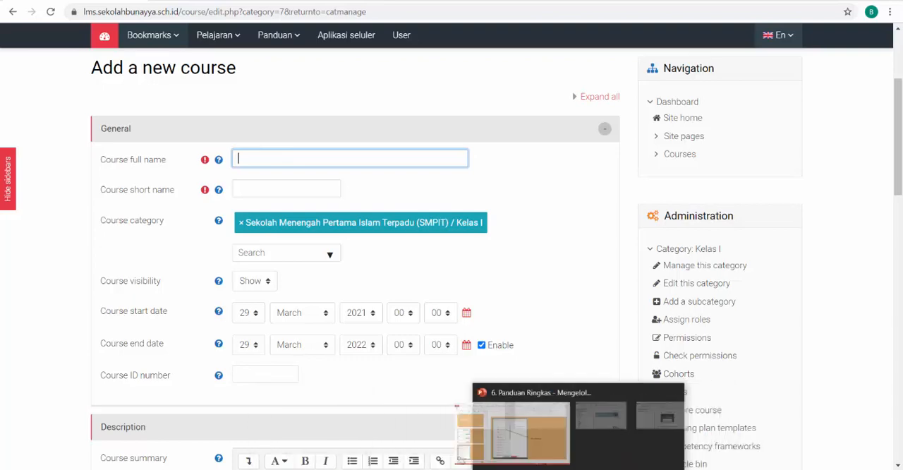
{"action": "mouse_move", "coordinate": [644, 467]}
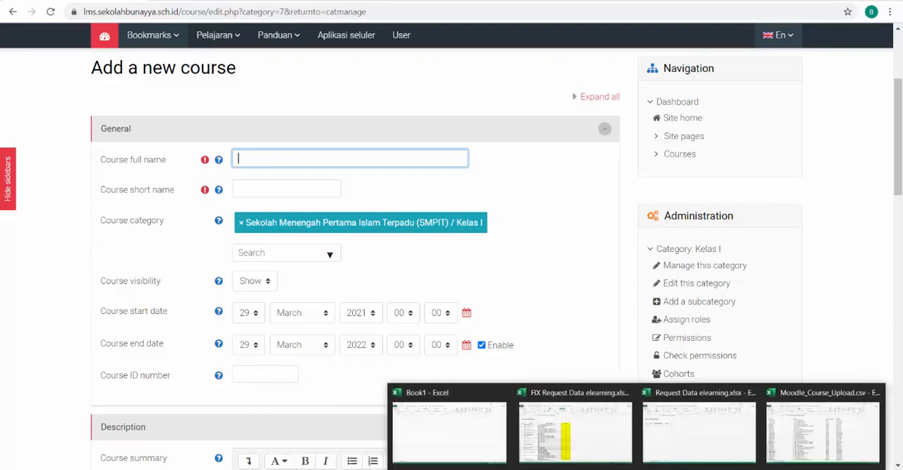
{"action": "left_click", "coordinate": [568, 430]}
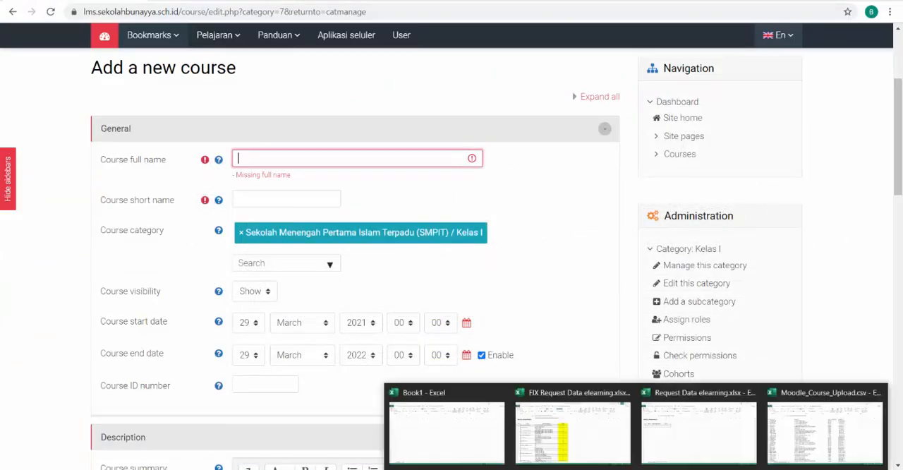
{"action": "mouse_move", "coordinate": [621, 467]}
{"action": "left_click", "coordinate": [827, 442]}
{"action": "left_click", "coordinate": [366, 213]}
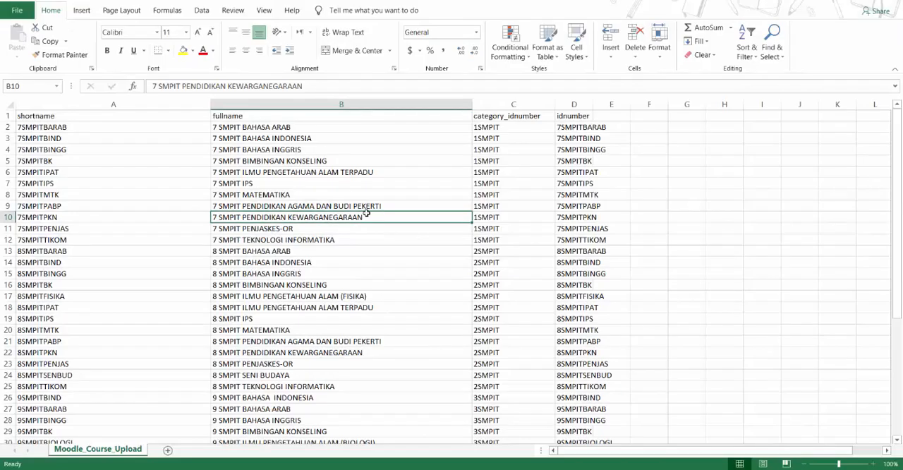
Copy the full name 7 SMPIT BAHASA ARAB from cell B2 into the new course's full name in the browser form
{"action": "left_click", "coordinate": [243, 128]}
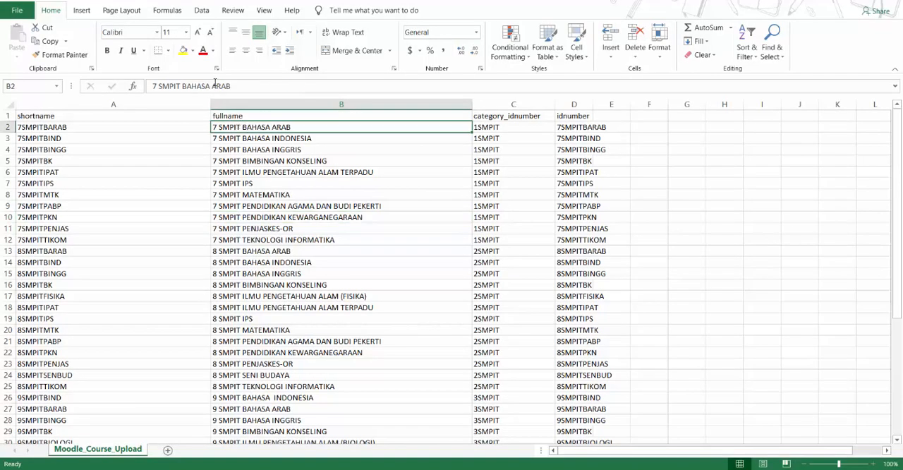
{"action": "left_click_drag", "start_coordinate": [239, 85], "coordinate": [121, 85]}
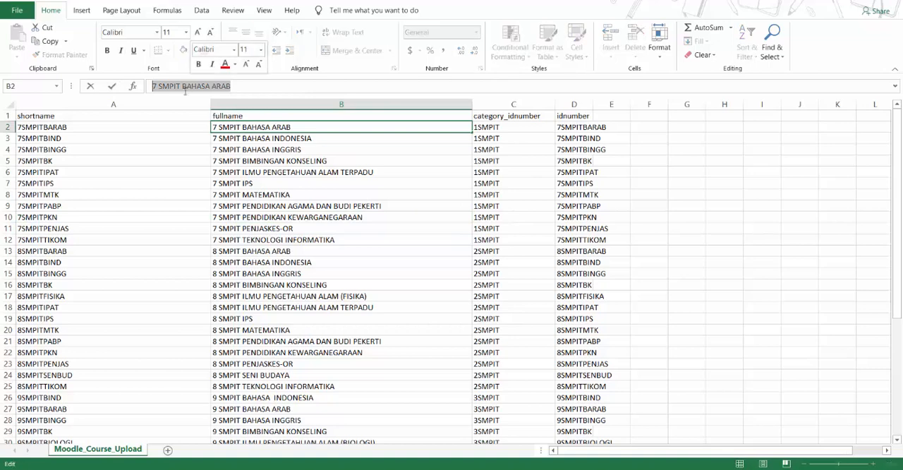
{"action": "right_click", "coordinate": [186, 86]}
{"action": "left_click", "coordinate": [205, 111]}
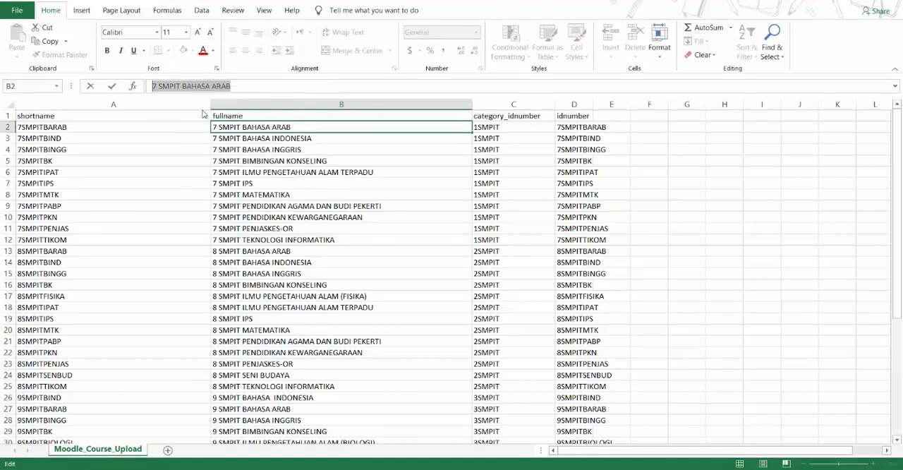
{"action": "key", "text": "alt+Tab"}
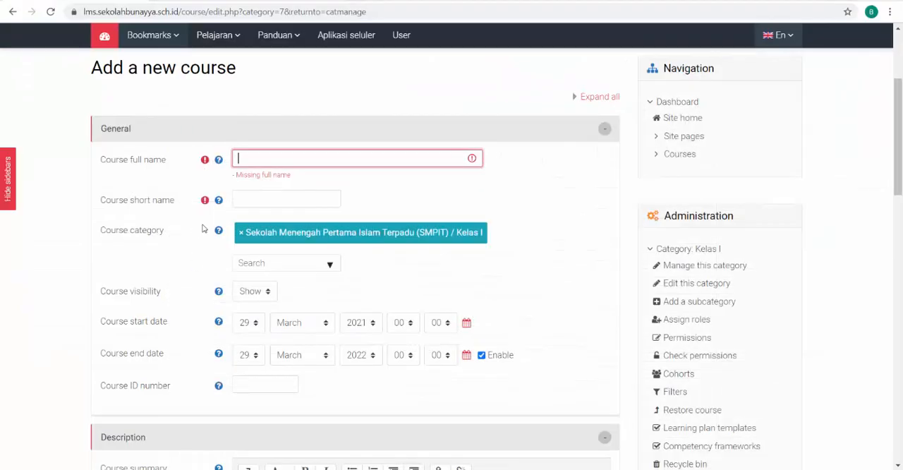
{"action": "key", "text": "ctrl+v"}
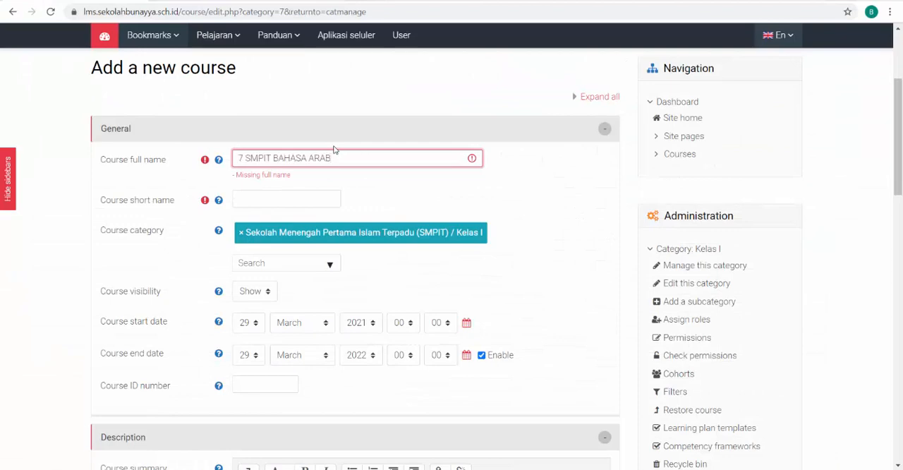
Copy the short name 7SMPITBARAB from cell A2 of the Excel sheet into the new course's short name in the browser
{"action": "left_click", "coordinate": [296, 204]}
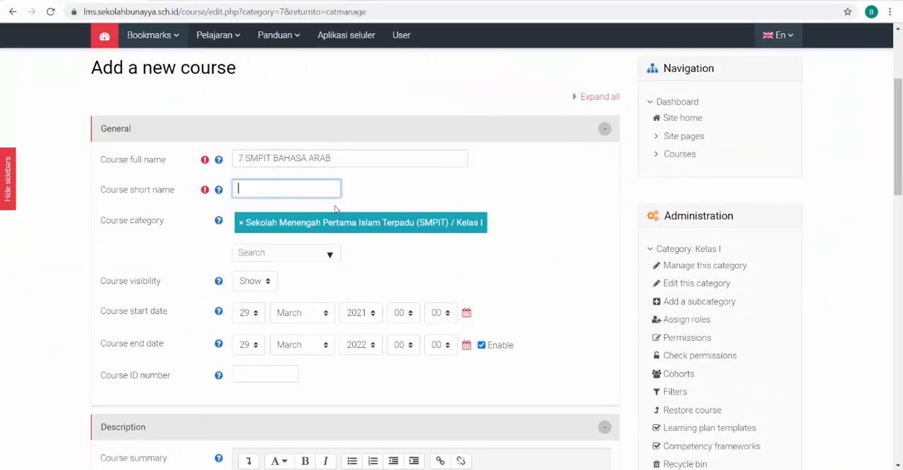
{"action": "left_click", "coordinate": [772, 414]}
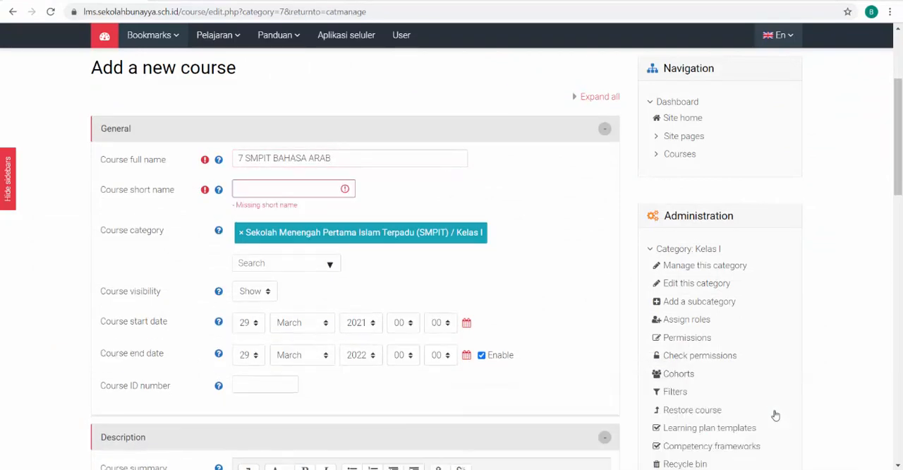
{"action": "left_click", "coordinate": [75, 126]}
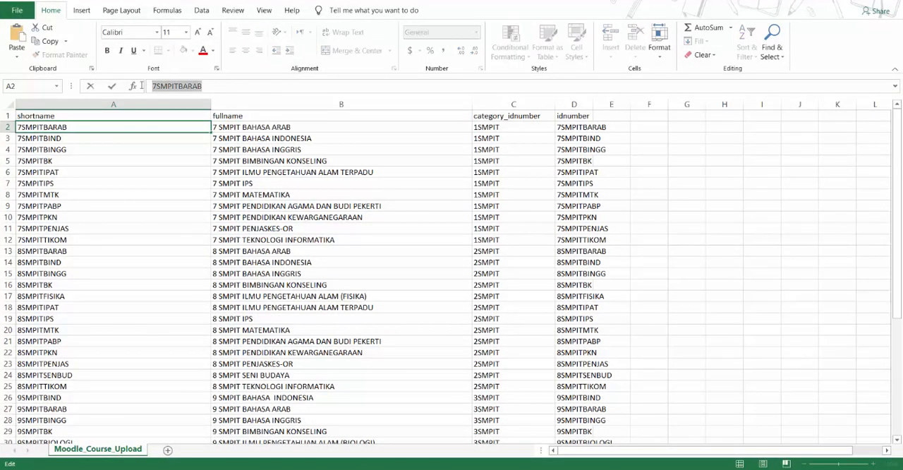
{"action": "key", "text": "ctrl+v"}
{"action": "key", "text": "ctrl+z"}
{"action": "key", "text": "alt+Tab"}
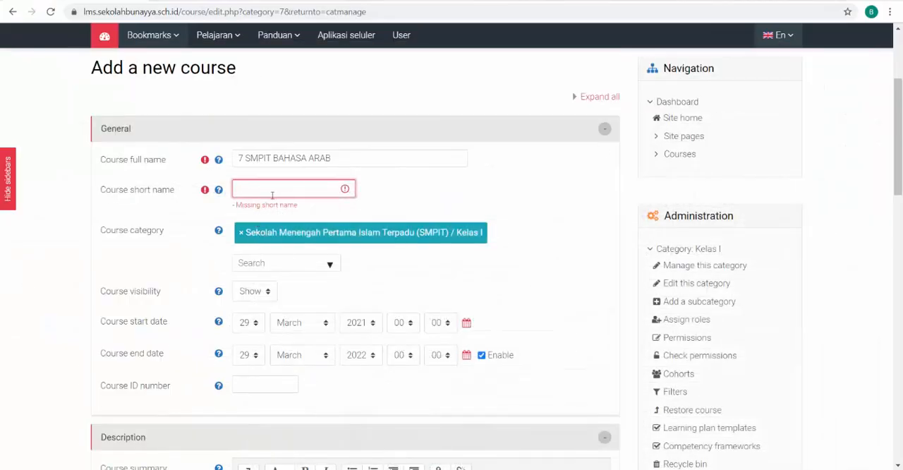
{"action": "key", "text": "ctrl+v"}
{"action": "left_click", "coordinate": [74, 223]}
{"action": "scroll", "coordinate": [230, 242], "scroll_direction": "down", "scroll_amount": 1}
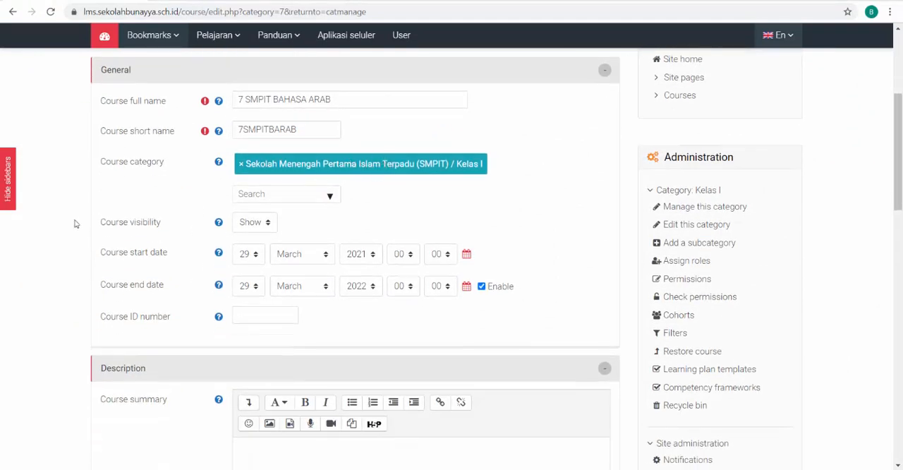
Set the new course's visibility to Show
{"action": "scroll", "coordinate": [62, 228], "scroll_direction": "down", "scroll_amount": 1}
{"action": "left_click", "coordinate": [255, 166]}
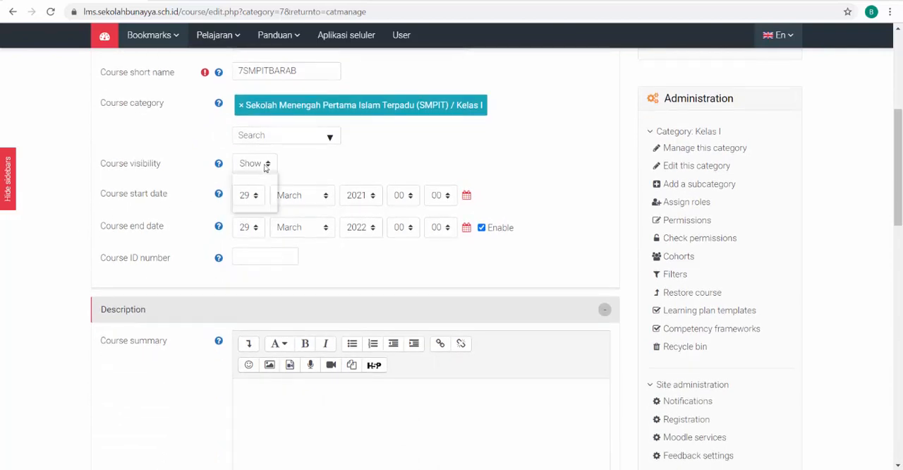
{"action": "left_click", "coordinate": [251, 203]}
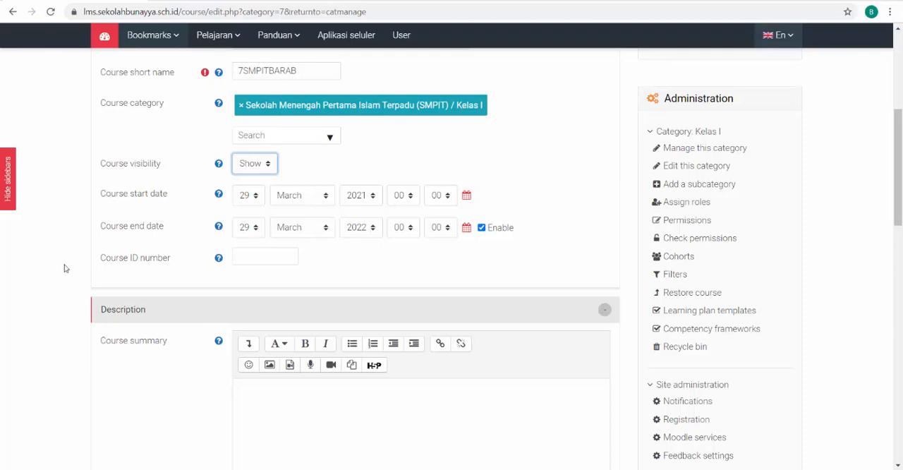
Copy the ID number 7SMPITBARAB from cell D2 of the Excel sheet into the new course's ID number in the browser
{"action": "scroll", "coordinate": [64, 268], "scroll_direction": "down", "scroll_amount": 1}
{"action": "left_click", "coordinate": [249, 198]}
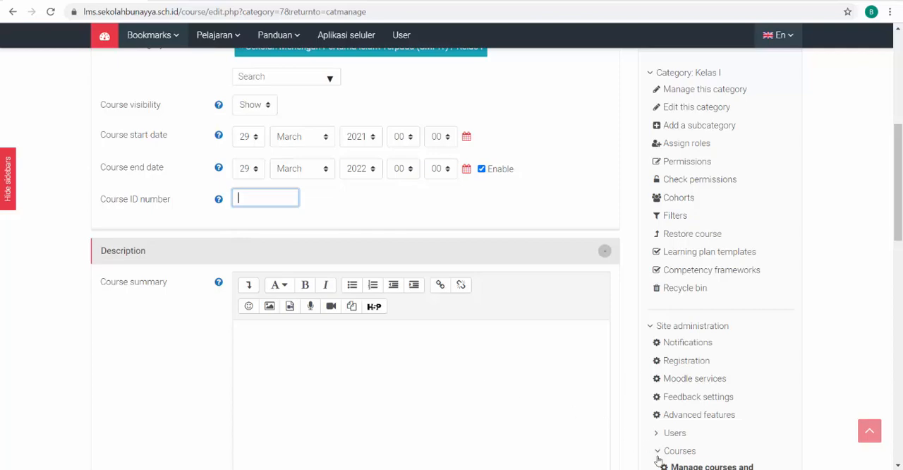
{"action": "mouse_move", "coordinate": [658, 462]}
{"action": "left_click", "coordinate": [792, 423]}
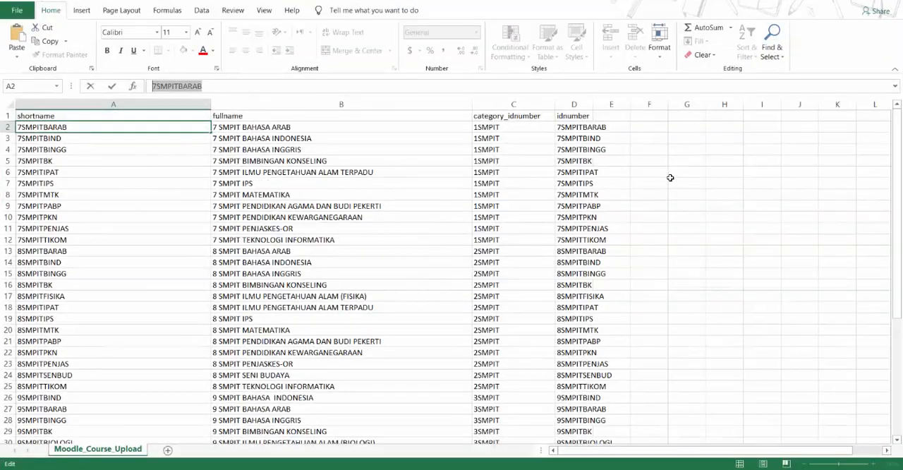
{"action": "left_click", "coordinate": [580, 129]}
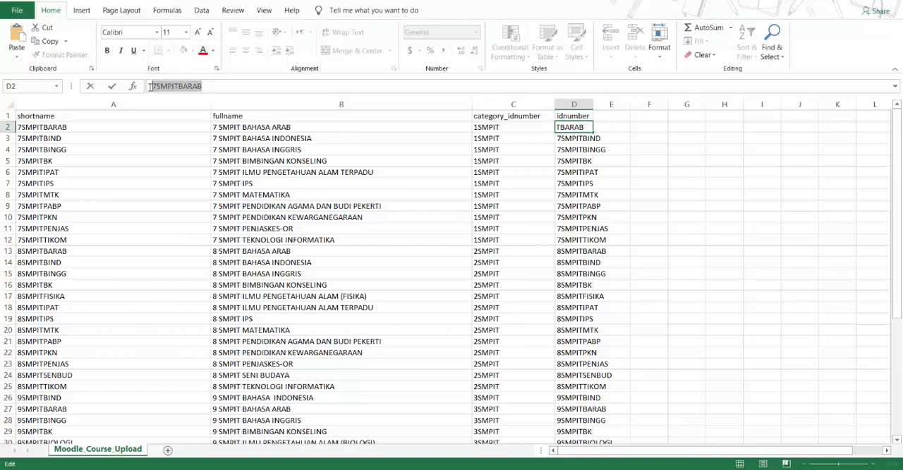
{"action": "left_click", "coordinate": [835, 1]}
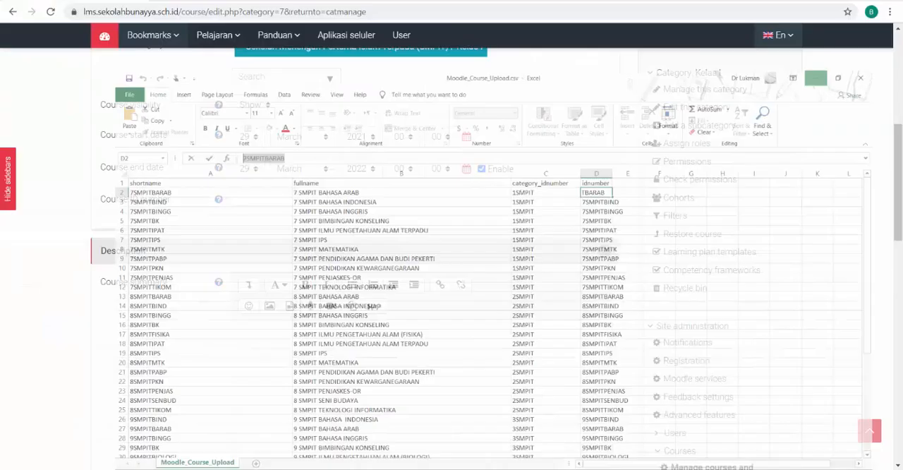
{"action": "key", "text": "ctrl+v"}
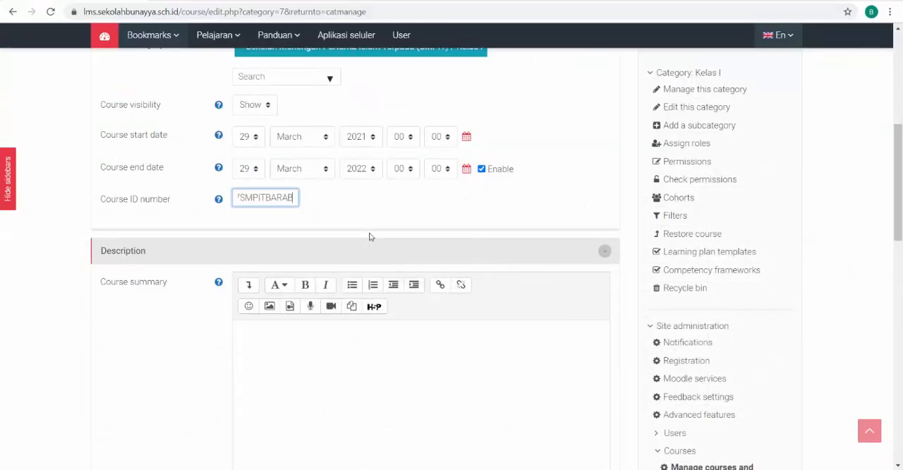
{"action": "left_click", "coordinate": [75, 238]}
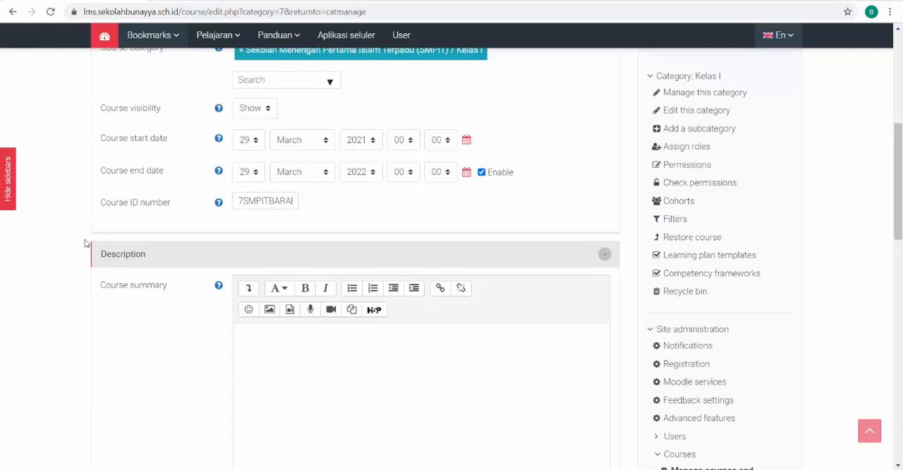
Activate the empty course summary field in the Description section
{"action": "scroll", "coordinate": [88, 243], "scroll_direction": "down", "scroll_amount": 5}
{"action": "scroll", "coordinate": [89, 243], "scroll_direction": "up", "scroll_amount": 5}
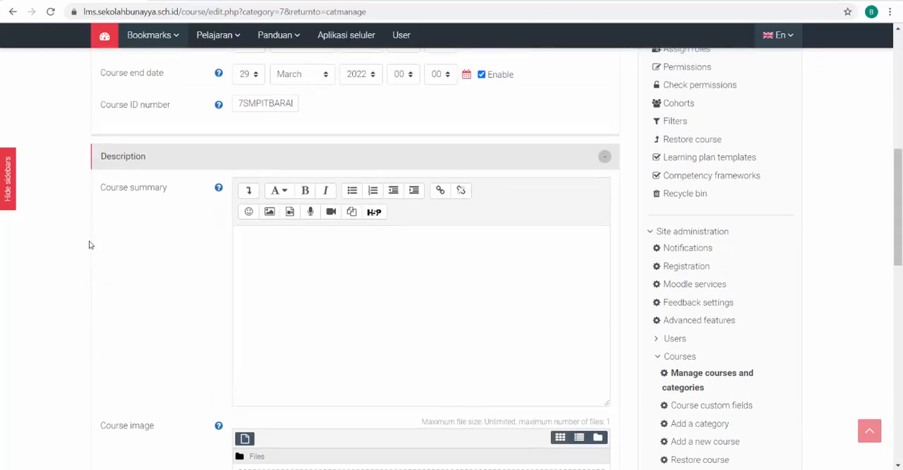
{"action": "scroll", "coordinate": [248, 203], "scroll_direction": "down", "scroll_amount": 2}
{"action": "left_click", "coordinate": [256, 173]}
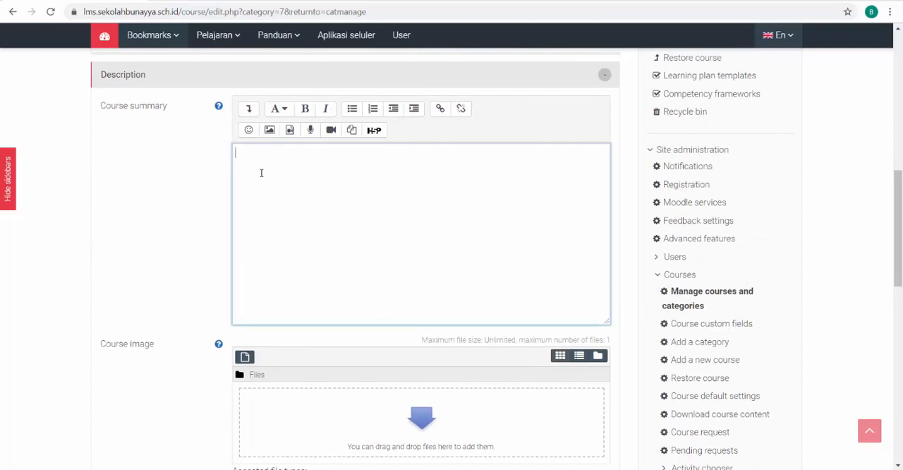
Open the Semua Pelajaran list of all courses in a separate tab and look over the courses and categories
{"action": "scroll", "coordinate": [187, 242], "scroll_direction": "up", "scroll_amount": 8}
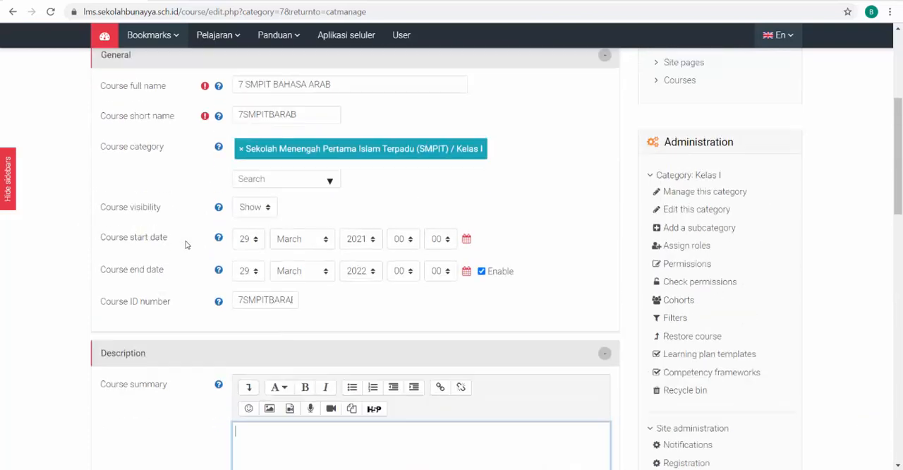
{"action": "left_click", "coordinate": [276, 86]}
{"action": "left_click", "coordinate": [214, 87]}
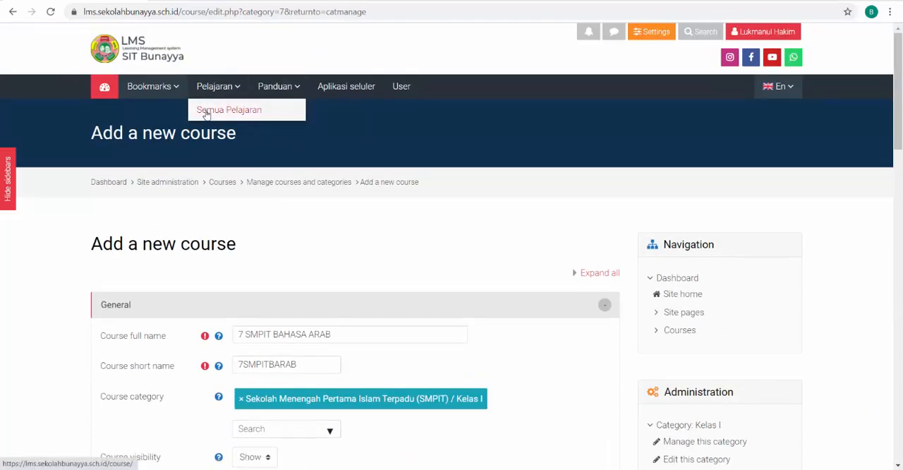
{"action": "right_click", "coordinate": [205, 112]}
{"action": "left_click", "coordinate": [221, 117]}
{"action": "left_click", "coordinate": [221, 114]}
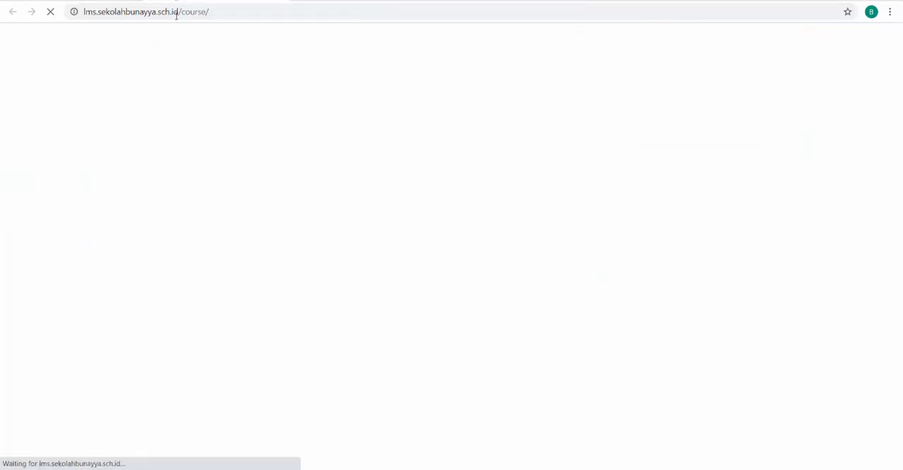
{"action": "scroll", "coordinate": [52, 246], "scroll_direction": "down", "scroll_amount": 3}
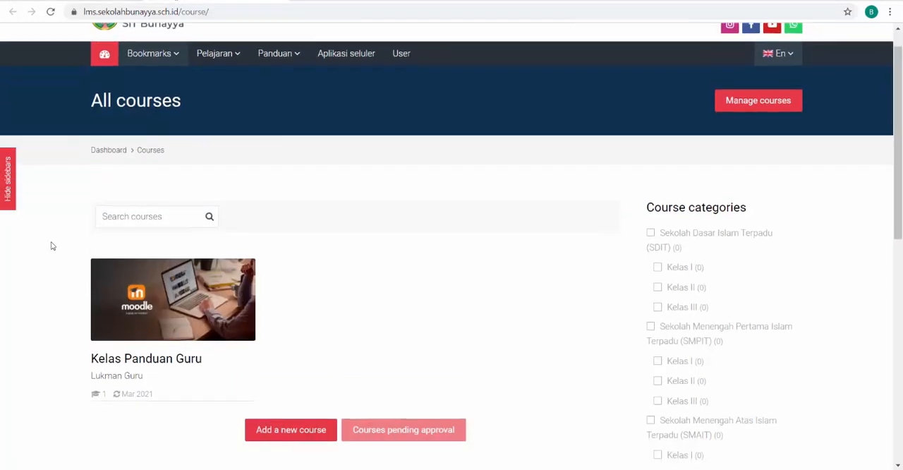
{"action": "mouse_move", "coordinate": [181, 167]}
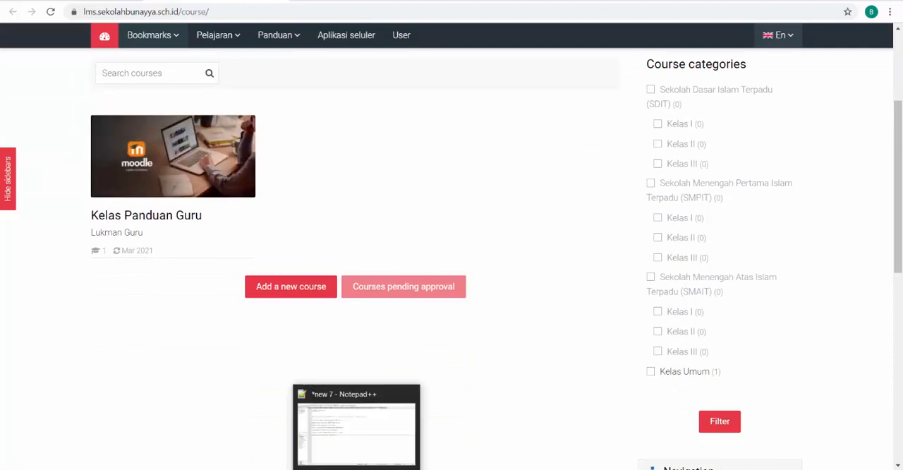
Switch to the student's incognito browser window and open the Kelas Panduan Guru course from Semua Pelajaran
{"action": "mouse_move", "coordinate": [469, 468]}
{"action": "left_click", "coordinate": [533, 437]}
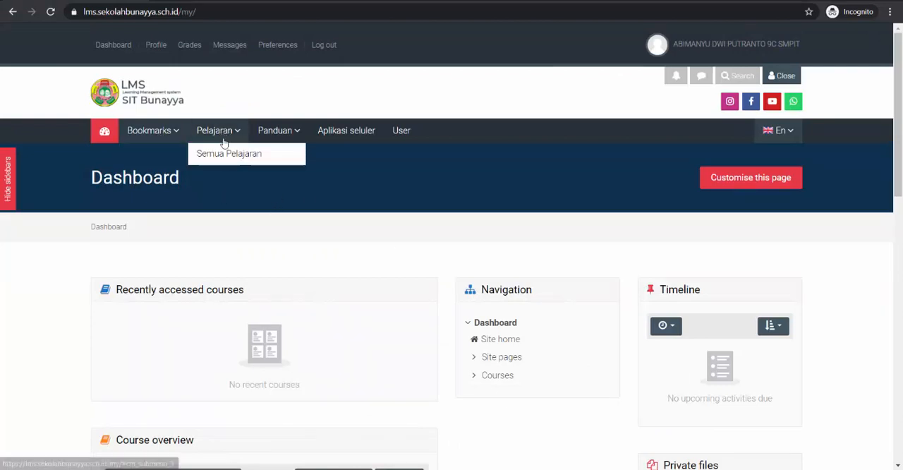
{"action": "left_click", "coordinate": [222, 156]}
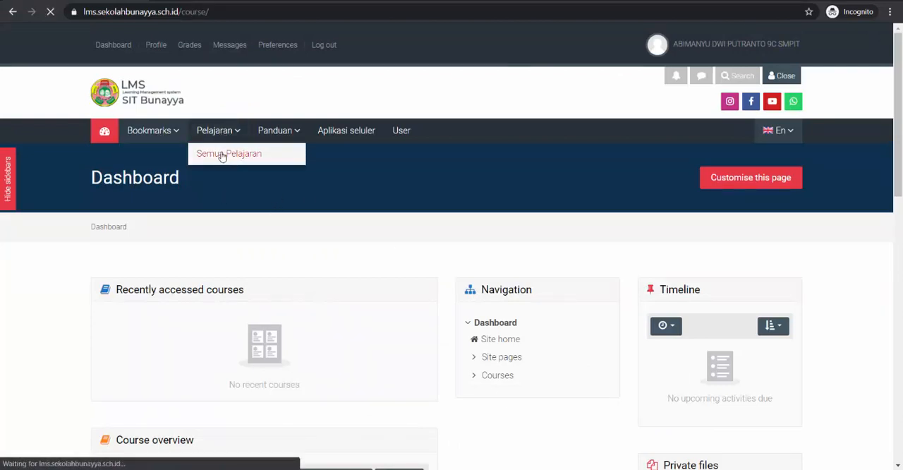
{"action": "scroll", "coordinate": [198, 190], "scroll_direction": "down", "scroll_amount": 4}
{"action": "scroll", "coordinate": [198, 187], "scroll_direction": "up", "scroll_amount": 1}
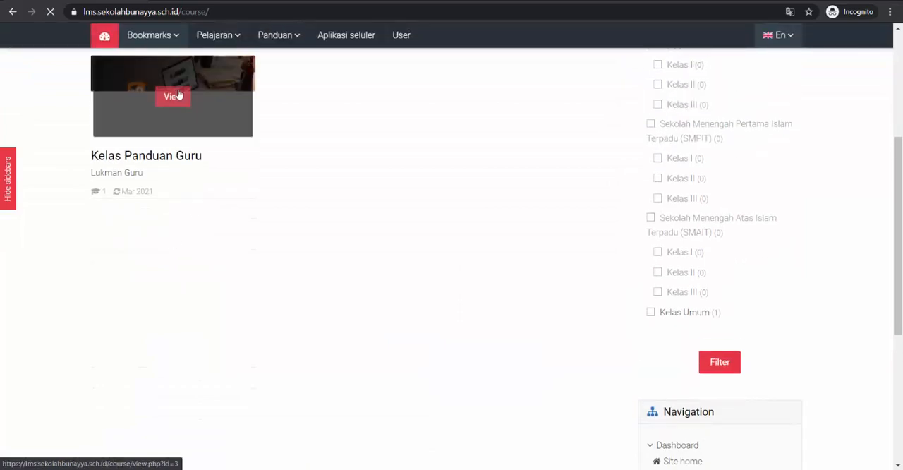
{"action": "left_click", "coordinate": [176, 98]}
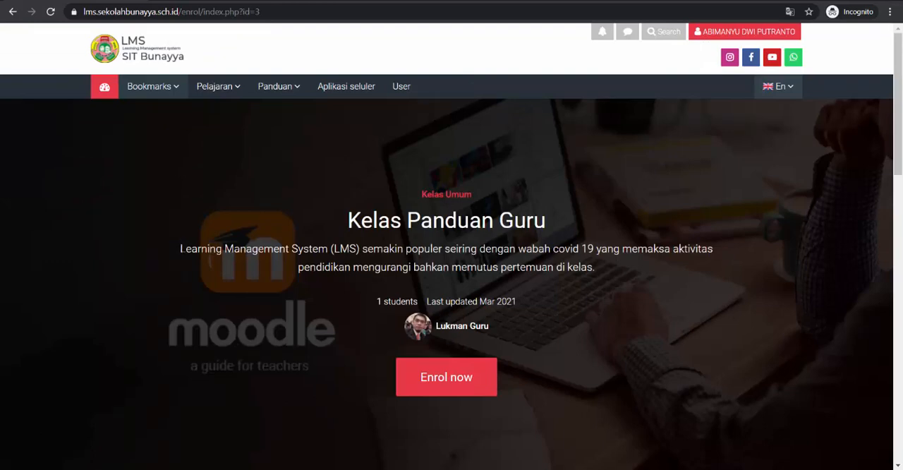
Select the description text under the Kelas Panduan Guru title to examine how a course summary is displayed
{"action": "left_click_drag", "start_coordinate": [181, 248], "coordinate": [596, 268]}
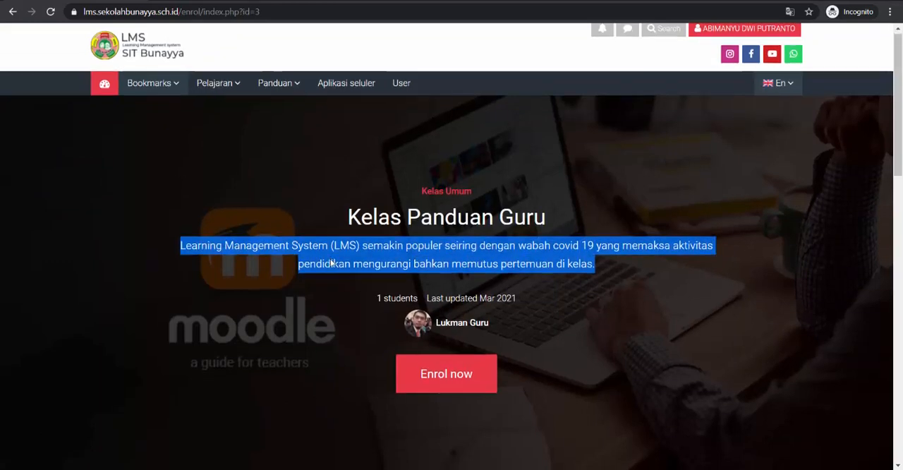
{"action": "scroll", "coordinate": [330, 258], "scroll_direction": "down", "scroll_amount": 1}
{"action": "scroll", "coordinate": [329, 259], "scroll_direction": "up", "scroll_amount": 1}
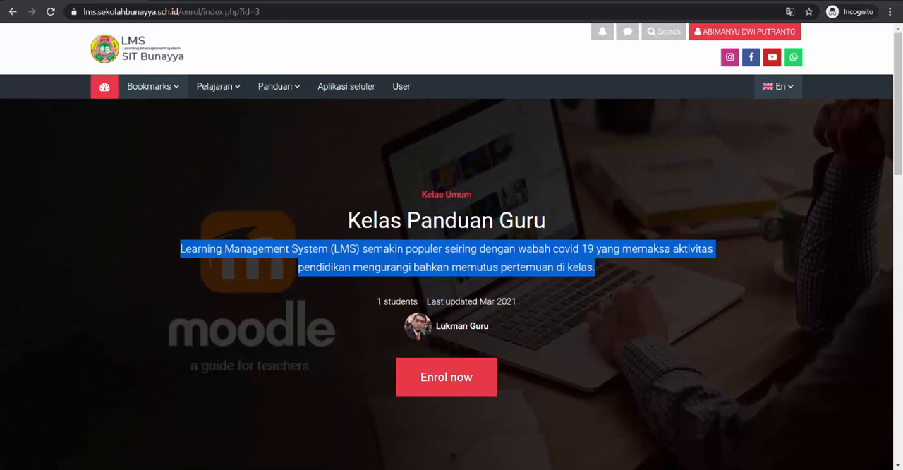
{"action": "scroll", "coordinate": [274, 393], "scroll_direction": "down", "scroll_amount": 1}
Return to the new course form in the main browser window, activate the course summary and review the course image section
{"action": "mouse_move", "coordinate": [469, 469]}
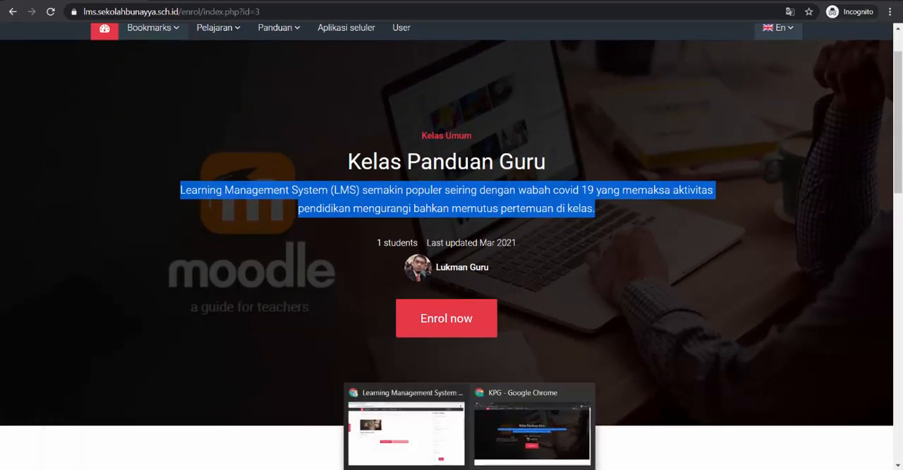
{"action": "left_click", "coordinate": [406, 432]}
{"action": "scroll", "coordinate": [236, 261], "scroll_direction": "up", "scroll_amount": 3}
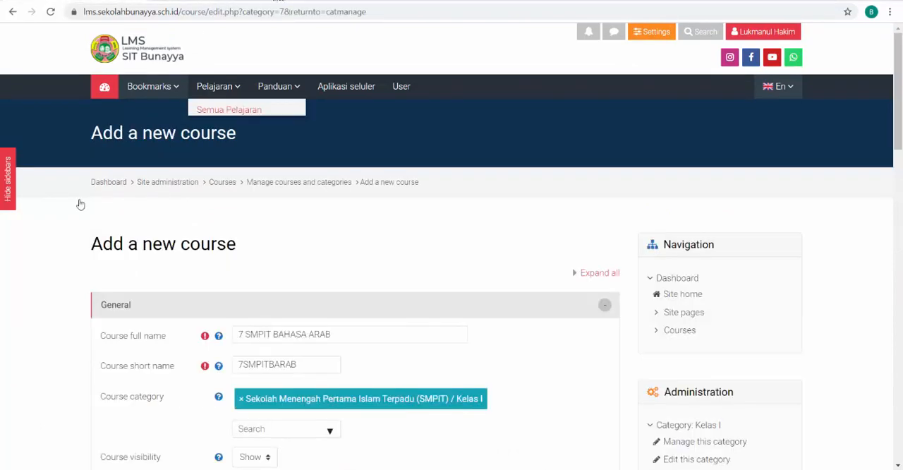
{"action": "scroll", "coordinate": [44, 322], "scroll_direction": "down", "scroll_amount": 5}
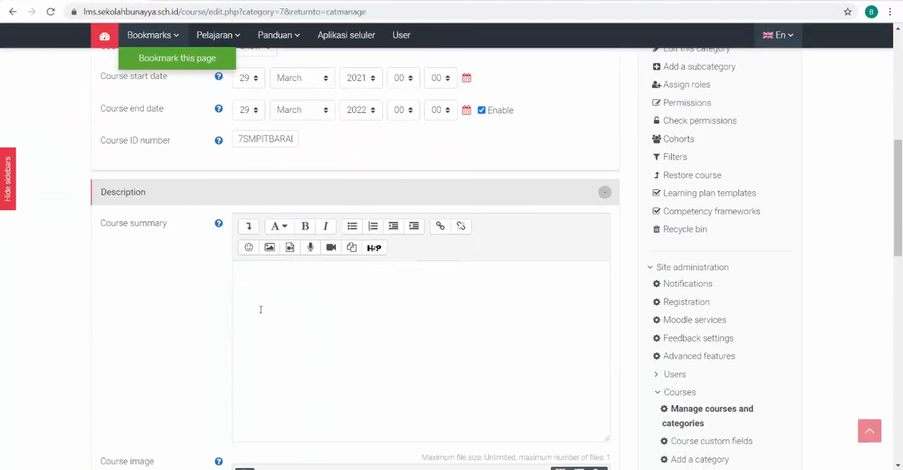
{"action": "left_click", "coordinate": [260, 309]}
{"action": "scroll", "coordinate": [237, 262], "scroll_direction": "down", "scroll_amount": 2}
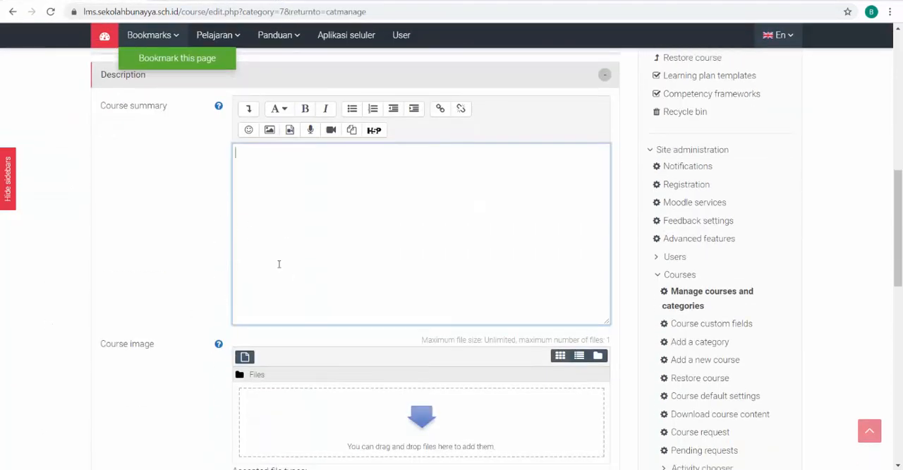
{"action": "scroll", "coordinate": [198, 294], "scroll_direction": "up", "scroll_amount": 2}
{"action": "scroll", "coordinate": [154, 302], "scroll_direction": "down", "scroll_amount": 4}
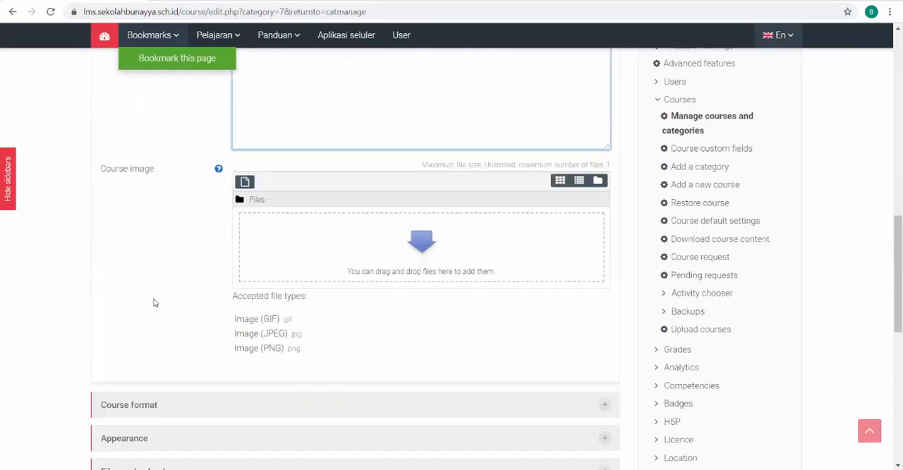
{"action": "scroll", "coordinate": [154, 303], "scroll_direction": "down", "scroll_amount": 1}
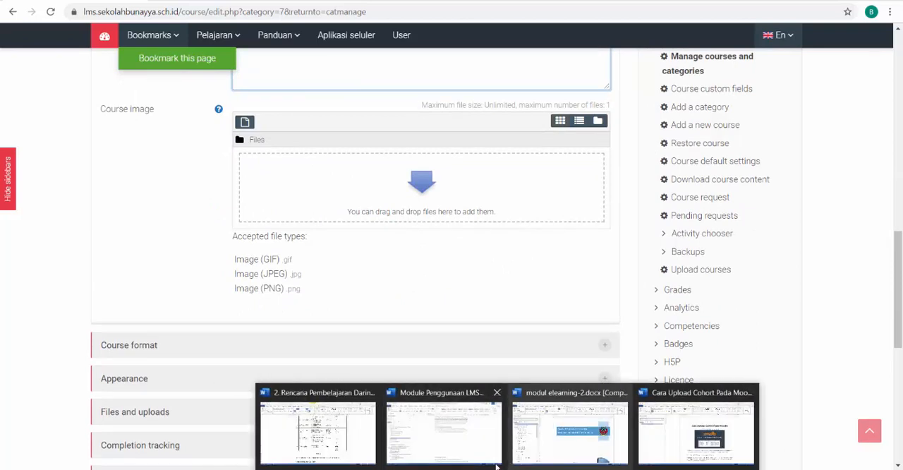
Switch back to the incognito window, deselect the description and examine the Kelas Panduan Guru page's background image
{"action": "left_click", "coordinate": [492, 439]}
{"action": "scroll", "coordinate": [260, 265], "scroll_direction": "up", "scroll_amount": 1}
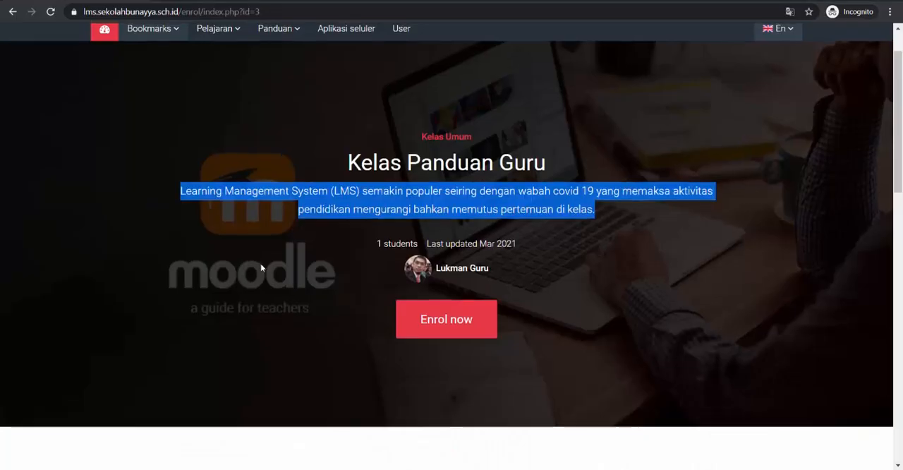
{"action": "left_click", "coordinate": [220, 182]}
{"action": "scroll", "coordinate": [298, 188], "scroll_direction": "down", "scroll_amount": 2}
{"action": "scroll", "coordinate": [176, 163], "scroll_direction": "up", "scroll_amount": 2}
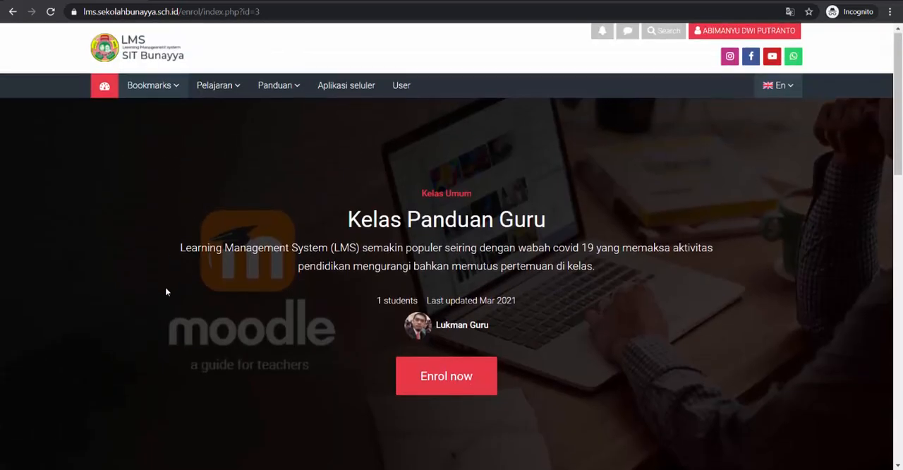
{"action": "scroll", "coordinate": [165, 286], "scroll_direction": "down", "scroll_amount": 1}
Reopen Kelas Panduan Guru from the list of all courses to compare its image display, and return to the new course form
{"action": "left_click", "coordinate": [12, 12]}
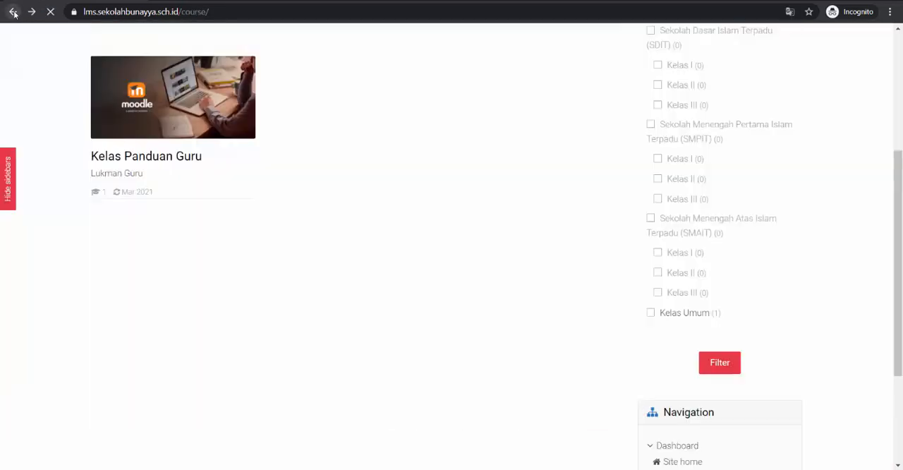
{"action": "scroll", "coordinate": [177, 212], "scroll_direction": "up", "scroll_amount": 1}
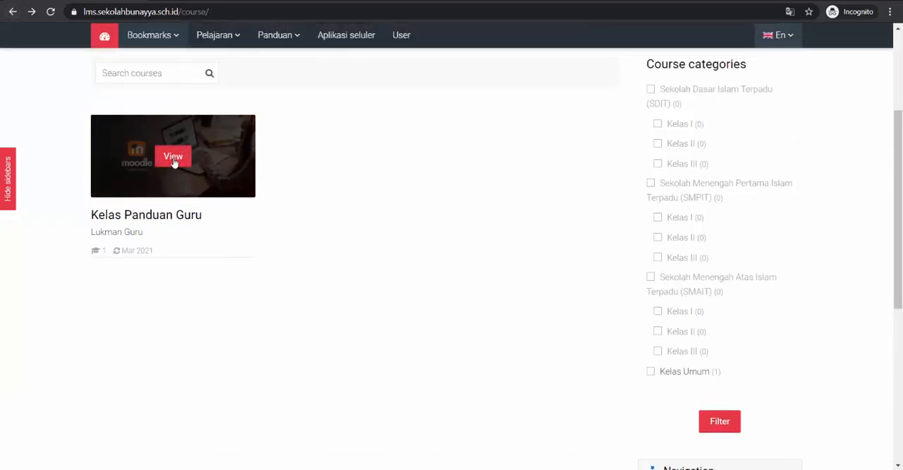
{"action": "left_click", "coordinate": [177, 162]}
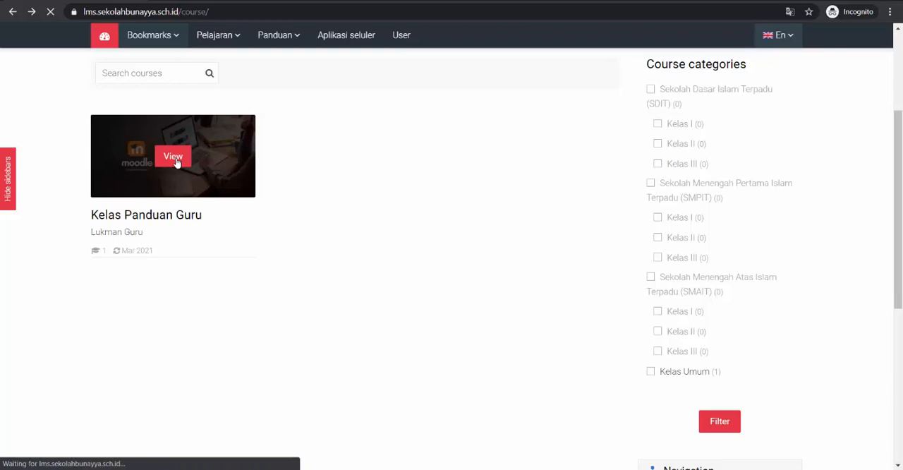
{"action": "scroll", "coordinate": [636, 365], "scroll_direction": "down", "scroll_amount": 1}
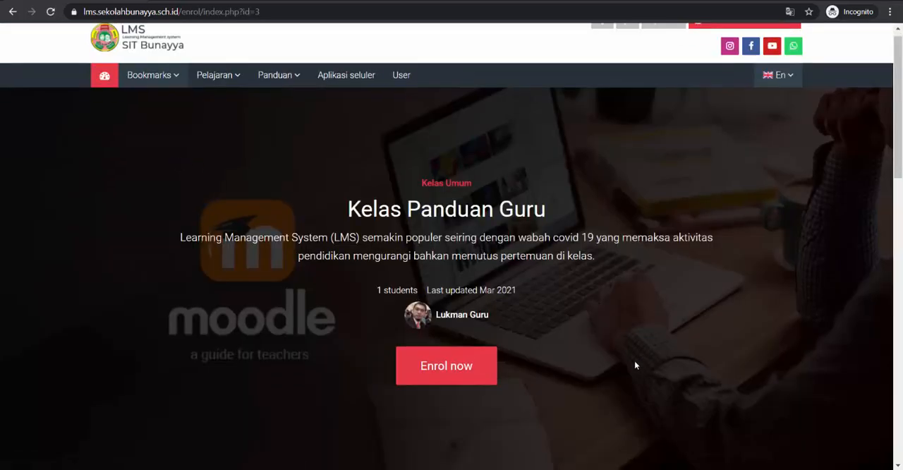
{"action": "scroll", "coordinate": [617, 354], "scroll_direction": "up", "scroll_amount": 1}
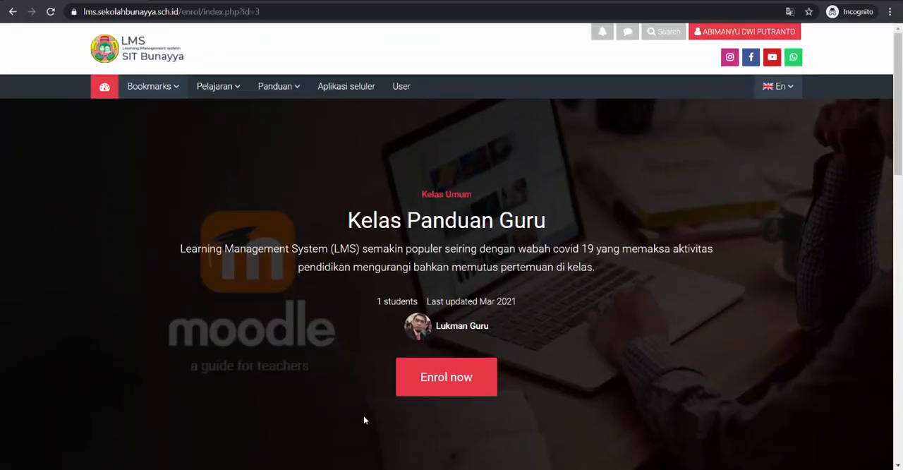
{"action": "mouse_move", "coordinate": [470, 468]}
{"action": "left_click", "coordinate": [386, 440]}
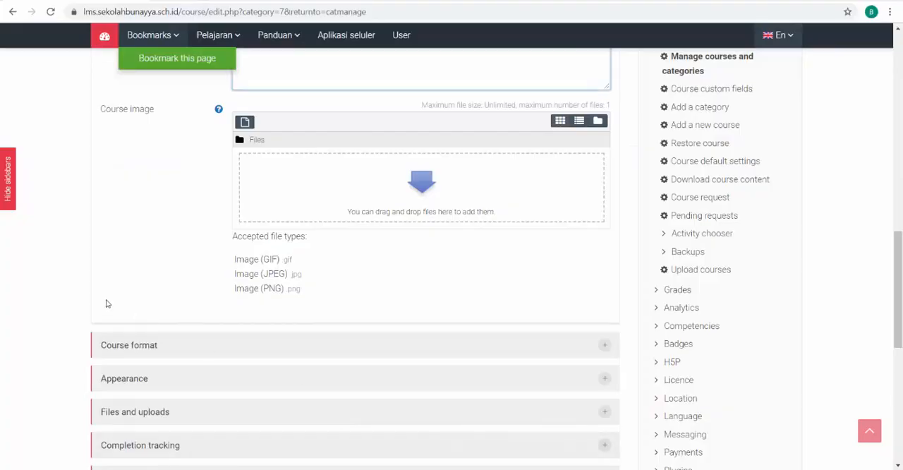
Expand the Course format section of the new course form and choose Topics format as the course format
{"action": "scroll", "coordinate": [41, 286], "scroll_direction": "down", "scroll_amount": 1}
{"action": "scroll", "coordinate": [39, 287], "scroll_direction": "down", "scroll_amount": 2}
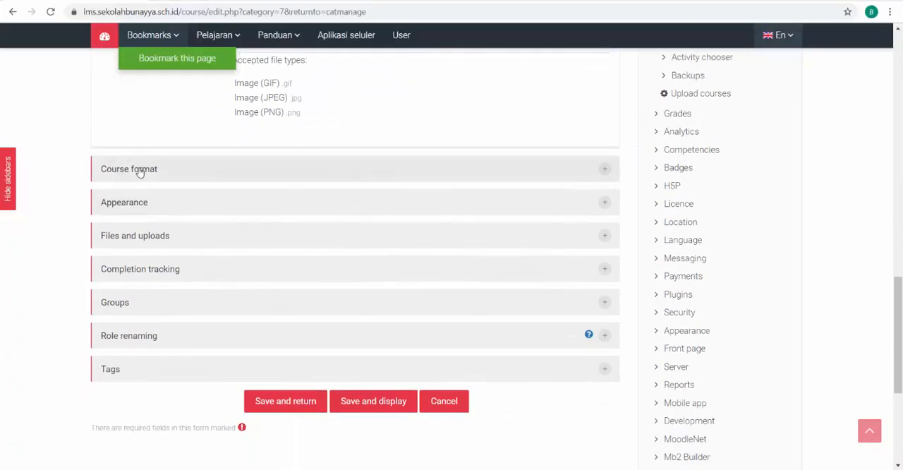
{"action": "left_click", "coordinate": [609, 171]}
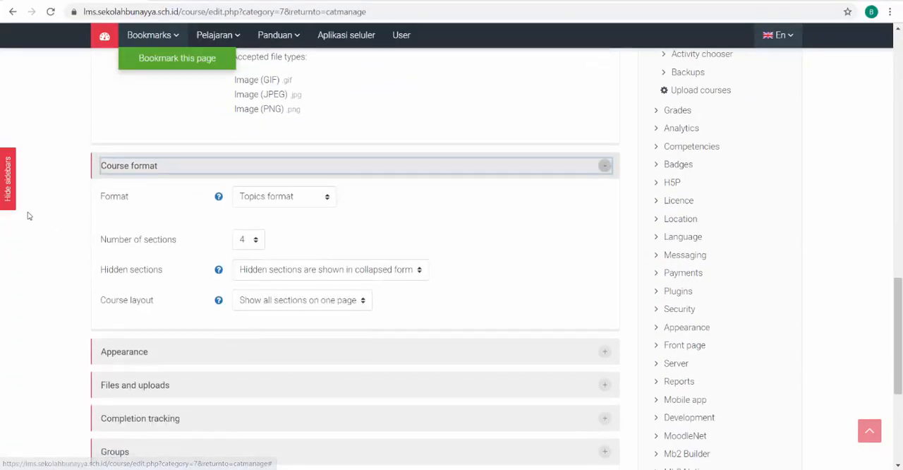
{"action": "scroll", "coordinate": [307, 159], "scroll_direction": "down", "scroll_amount": 1}
{"action": "left_click", "coordinate": [322, 147]}
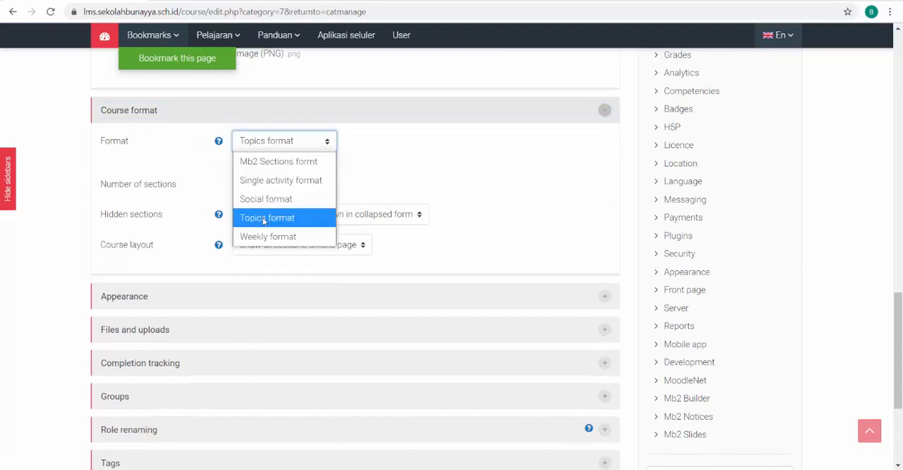
{"action": "left_click", "coordinate": [274, 211]}
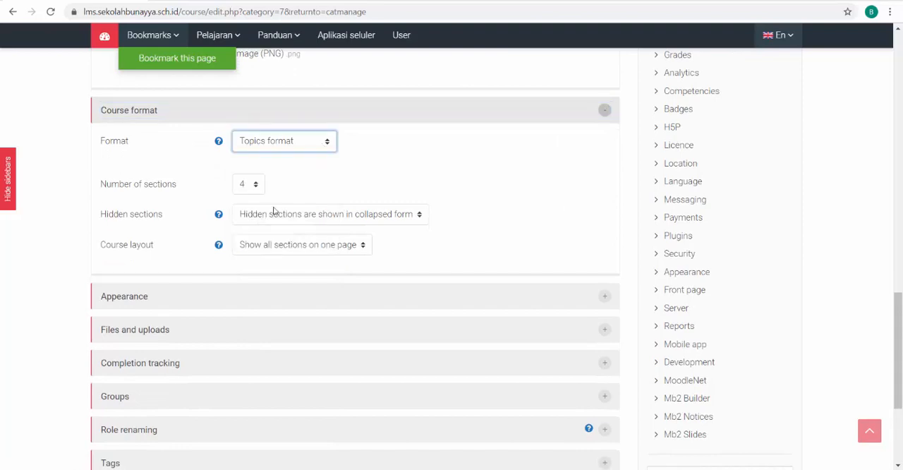
{"action": "left_click", "coordinate": [304, 150]}
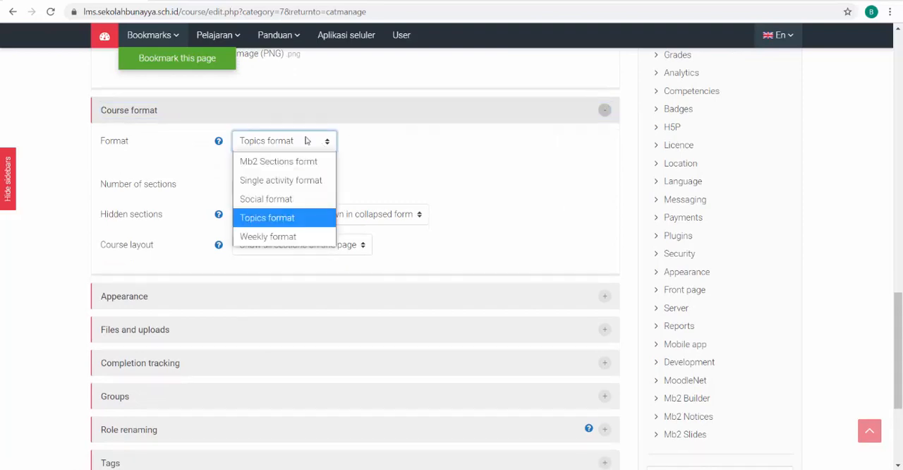
{"action": "left_click", "coordinate": [259, 225]}
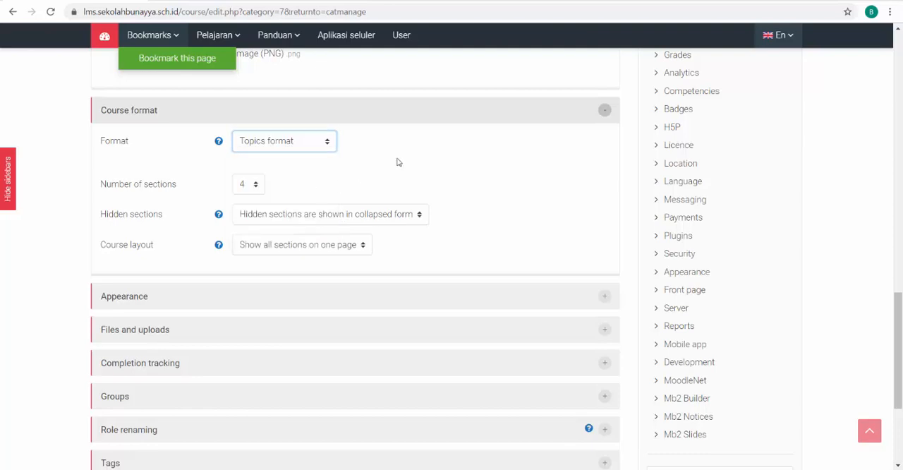
Review the available options for the number of sections and for hidden sections without changing them
{"action": "scroll", "coordinate": [103, 194], "scroll_direction": "down", "scroll_amount": 1}
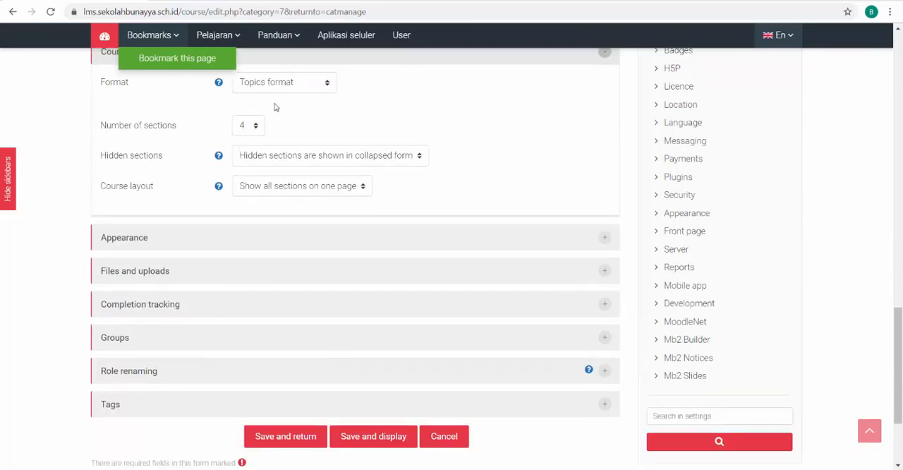
{"action": "left_click", "coordinate": [256, 126]}
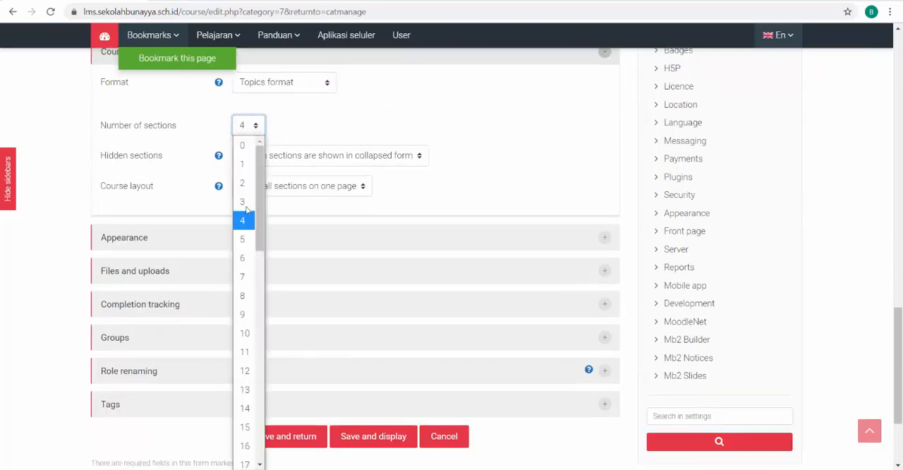
{"action": "left_click", "coordinate": [316, 127]}
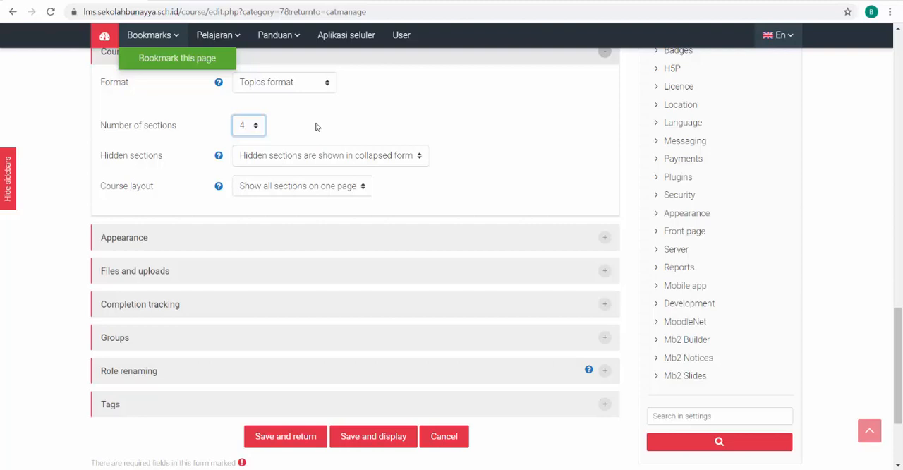
{"action": "left_click", "coordinate": [316, 127]}
{"action": "scroll", "coordinate": [453, 167], "scroll_direction": "down", "scroll_amount": 1}
{"action": "scroll", "coordinate": [419, 105], "scroll_direction": "up", "scroll_amount": 1}
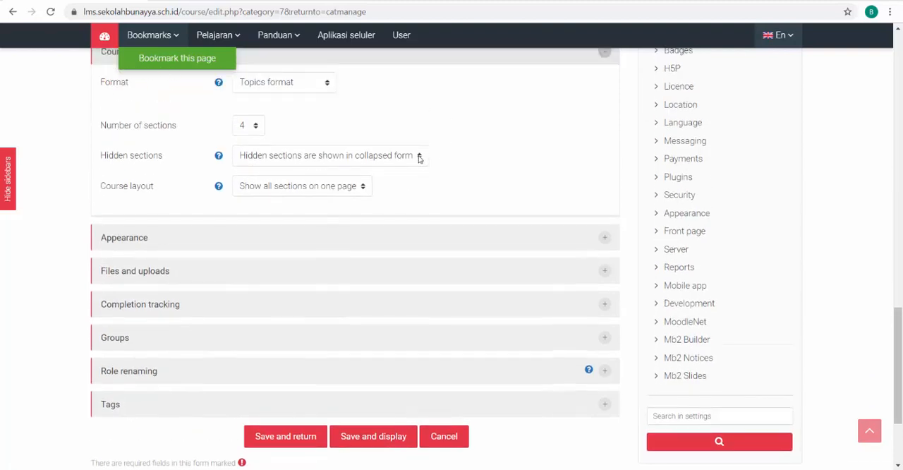
{"action": "left_click", "coordinate": [419, 156]}
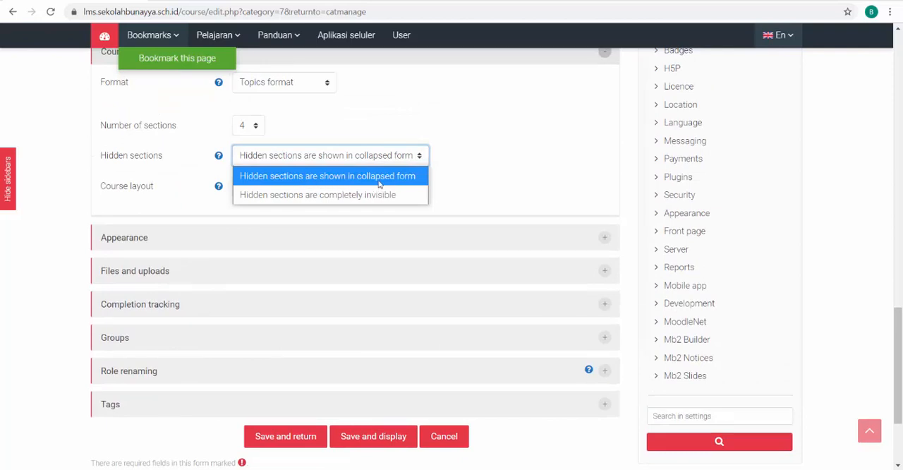
{"action": "left_click", "coordinate": [484, 172]}
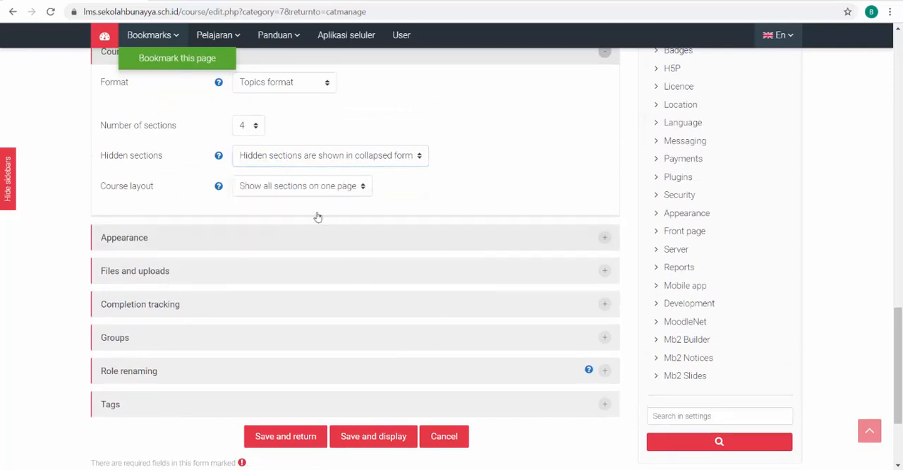
Open the Semua Pelajaran course list in a new browser page and enter the Kelas Panduan Guru course
{"action": "scroll", "coordinate": [168, 161], "scroll_direction": "up", "scroll_amount": 2}
{"action": "mouse_move", "coordinate": [216, 35]}
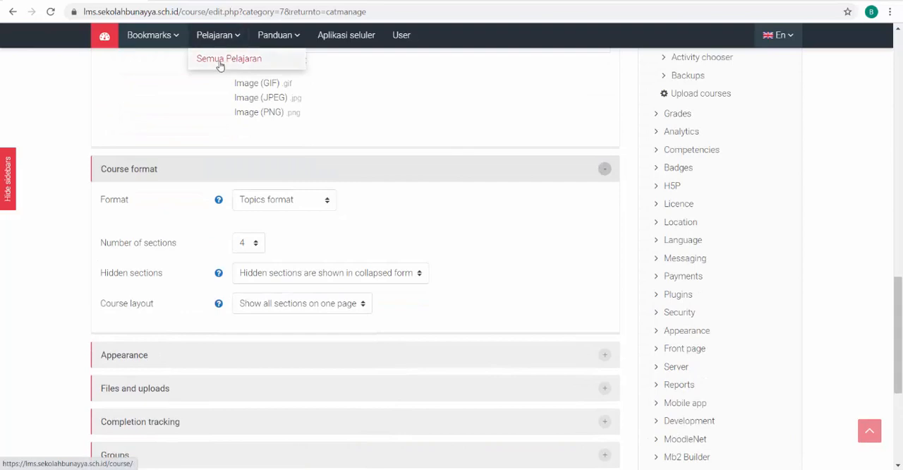
{"action": "right_click", "coordinate": [222, 63]}
{"action": "left_click", "coordinate": [221, 63]}
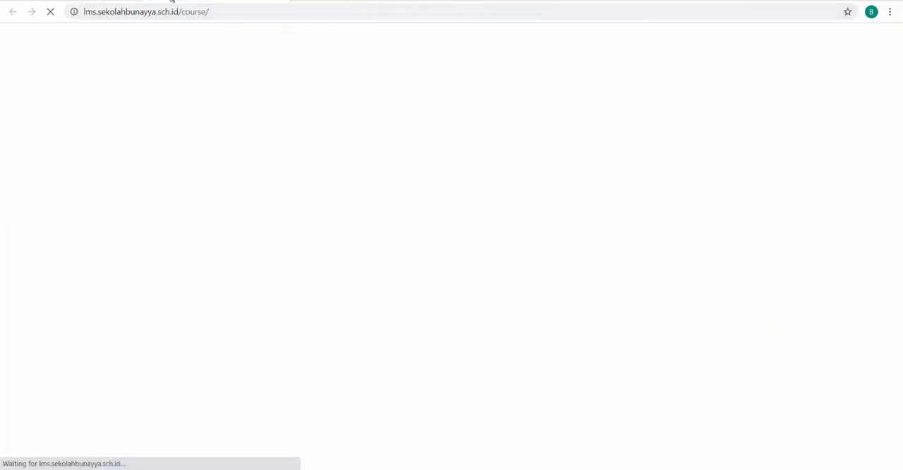
{"action": "scroll", "coordinate": [127, 204], "scroll_direction": "down", "scroll_amount": 3}
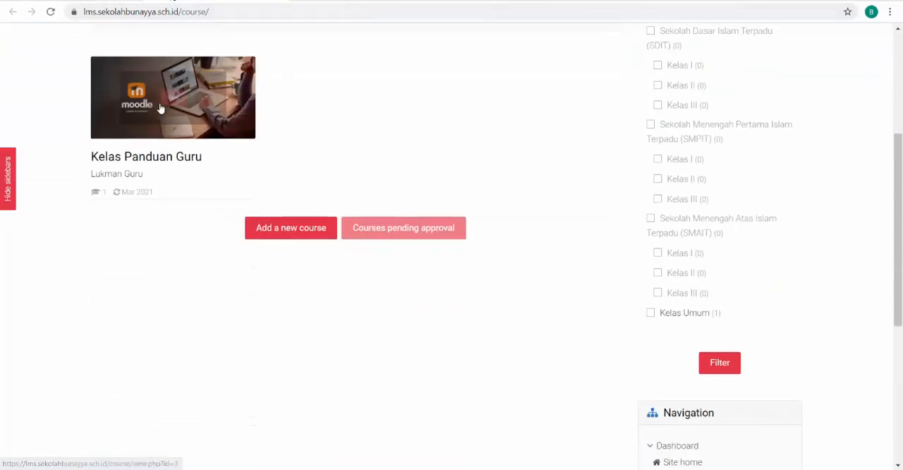
{"action": "left_click", "coordinate": [160, 107]}
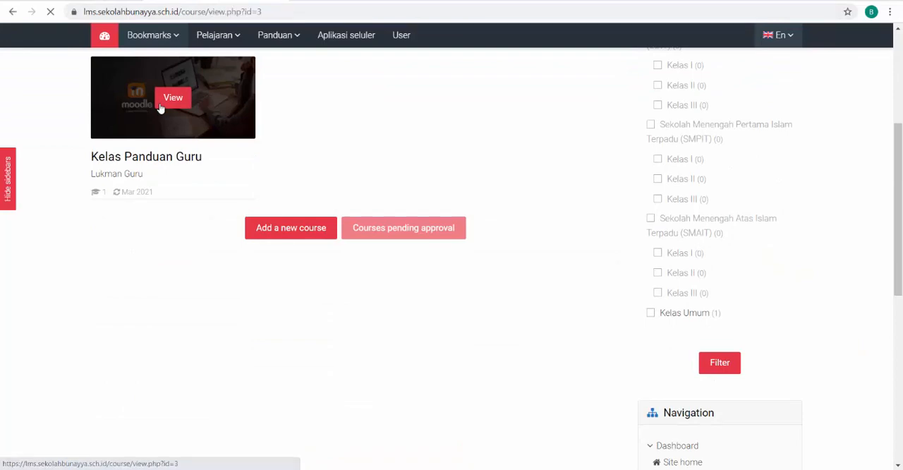
Examine how Kelas Panduan Guru is divided into topic sections, including Topik 1 - Prinsip E-Learning and Topik 2 - Menambahkan konten
{"action": "scroll", "coordinate": [85, 232], "scroll_direction": "down", "scroll_amount": 10}
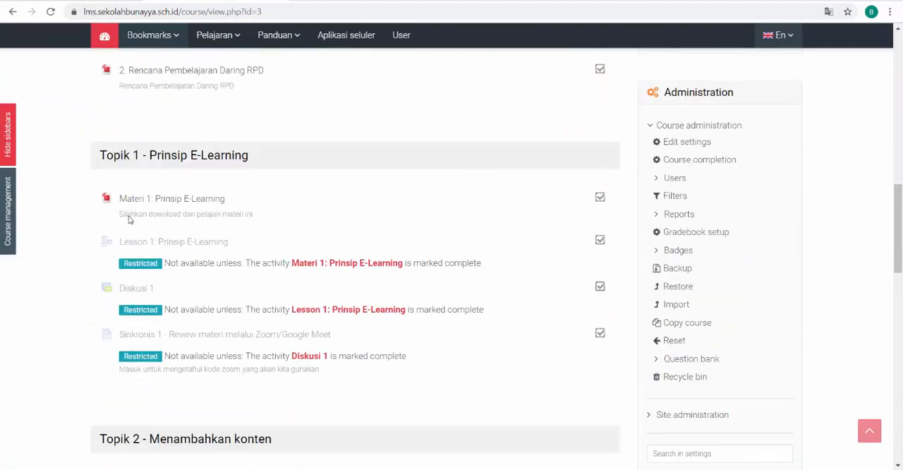
{"action": "left_click", "coordinate": [223, 154]}
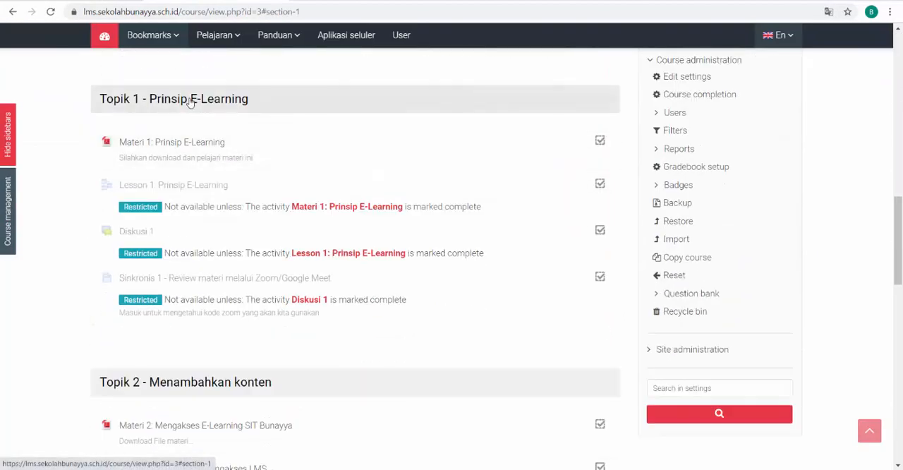
{"action": "left_click", "coordinate": [161, 380]}
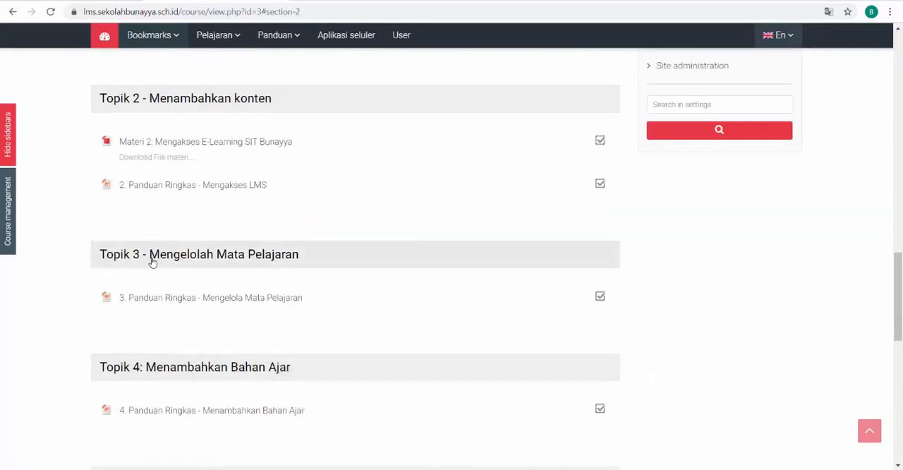
{"action": "scroll", "coordinate": [152, 262], "scroll_direction": "down", "scroll_amount": 1}
{"action": "scroll", "coordinate": [153, 262], "scroll_direction": "up", "scroll_amount": 3}
{"action": "scroll", "coordinate": [171, 222], "scroll_direction": "down", "scroll_amount": 3}
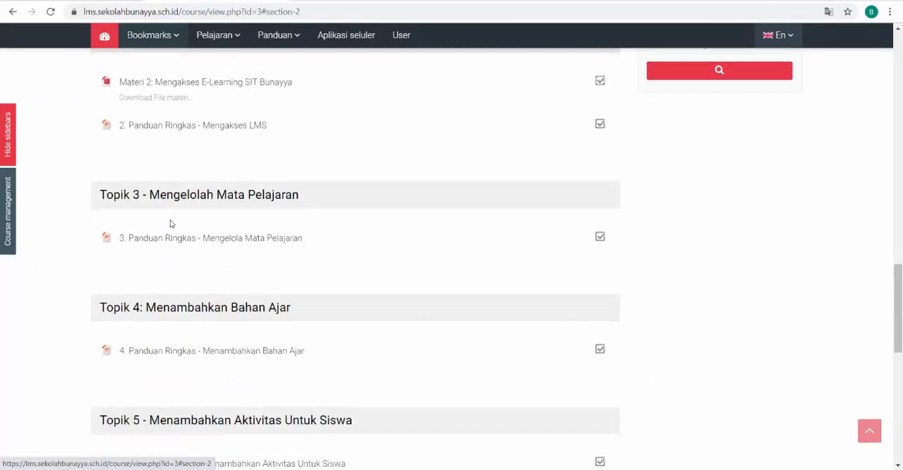
{"action": "scroll", "coordinate": [170, 224], "scroll_direction": "up", "scroll_amount": 6}
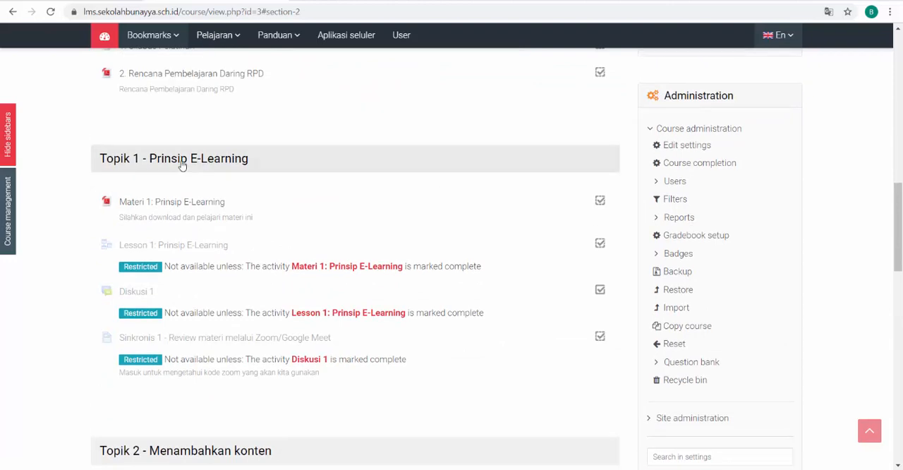
{"action": "left_click", "coordinate": [182, 165]}
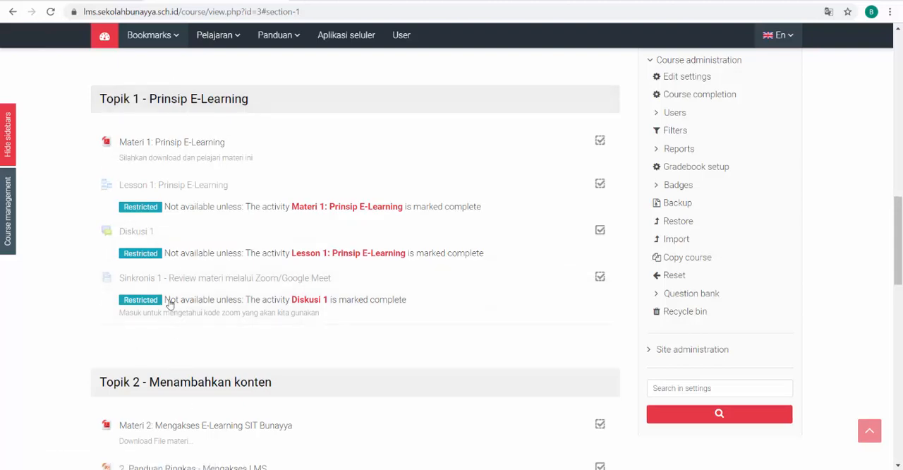
{"action": "scroll", "coordinate": [184, 226], "scroll_direction": "down", "scroll_amount": 3}
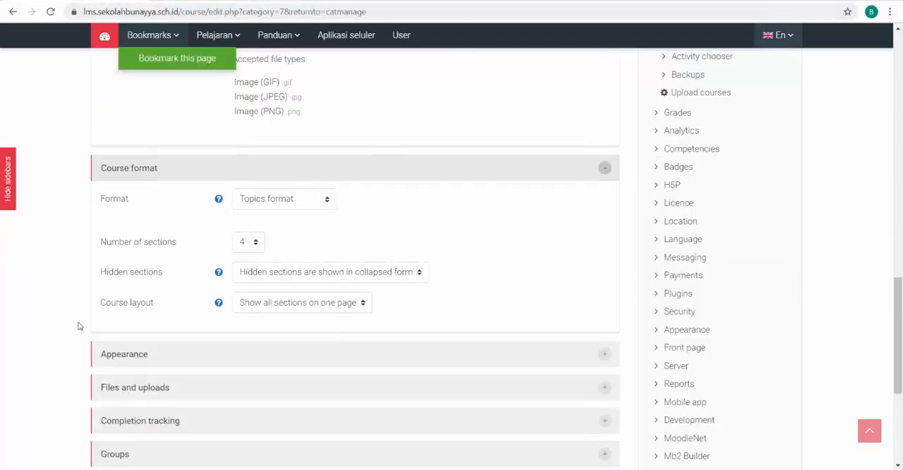
Return to the new course form and choose Show all sections on one page as the course layout
{"action": "scroll", "coordinate": [81, 322], "scroll_direction": "down", "scroll_amount": 3}
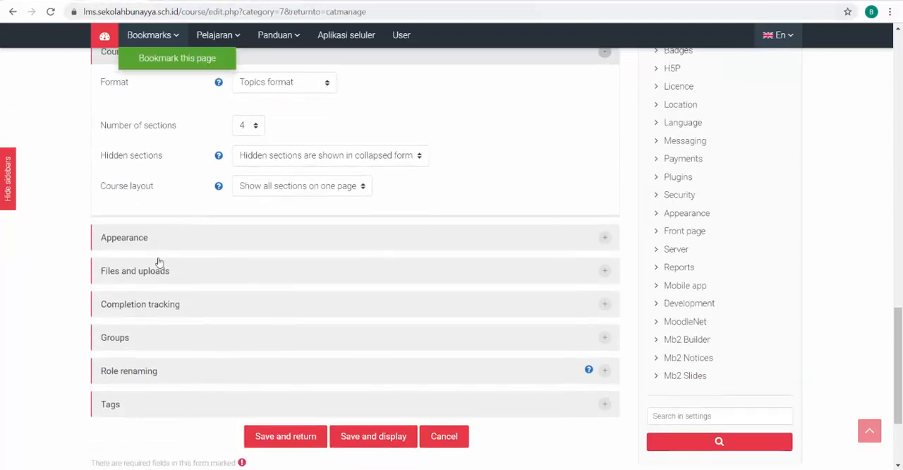
{"action": "left_click", "coordinate": [277, 189]}
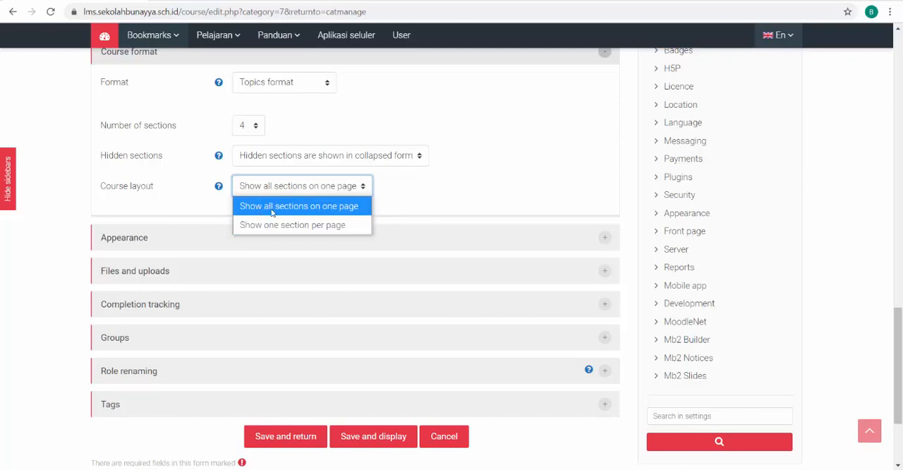
{"action": "left_click", "coordinate": [311, 212]}
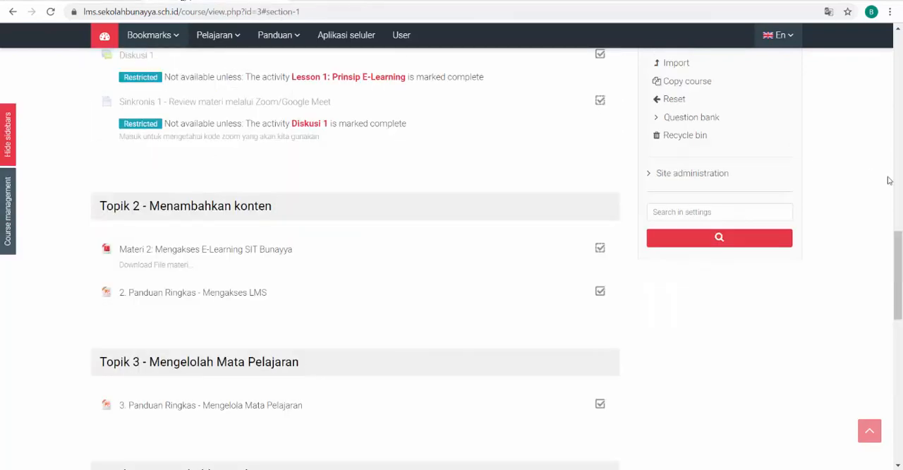
Switch to the Kelas Panduan Guru page and examine its full length as an example of the single-page layout
{"action": "left_click_drag", "start_coordinate": [899, 282], "coordinate": [899, 123]}
{"action": "scroll", "coordinate": [198, 416], "scroll_direction": "down", "scroll_amount": 6}
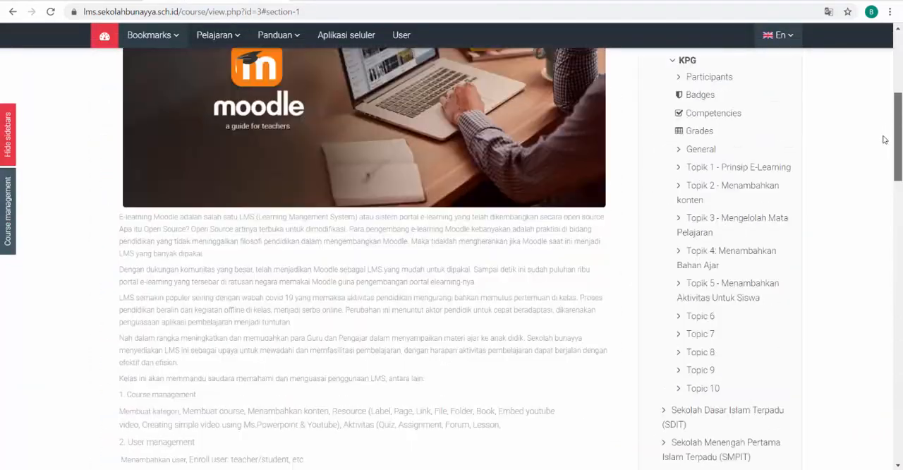
{"action": "scroll", "coordinate": [212, 379], "scroll_direction": "down", "scroll_amount": 15}
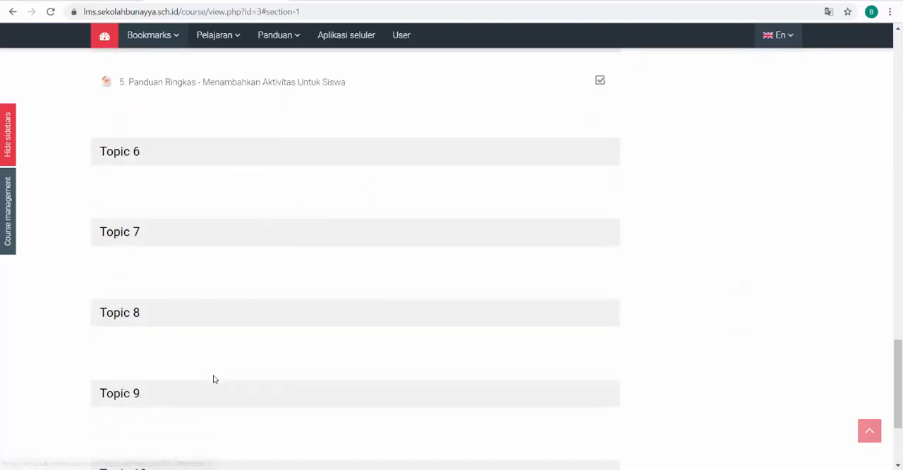
{"action": "scroll", "coordinate": [214, 378], "scroll_direction": "up", "scroll_amount": 8}
{"action": "scroll", "coordinate": [215, 378], "scroll_direction": "up", "scroll_amount": 4}
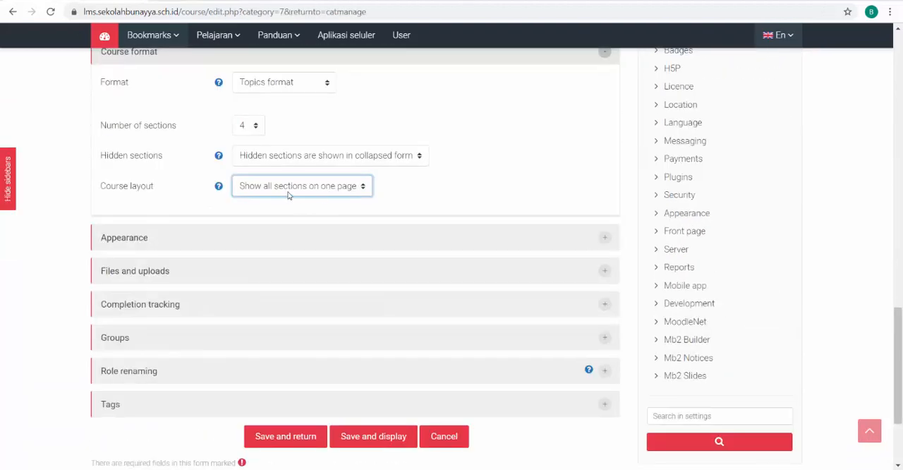
Choose Show all sections on one page again in the new course form and compare that layout with Kelas Panduan Guru's topic sections
{"action": "left_click", "coordinate": [288, 193]}
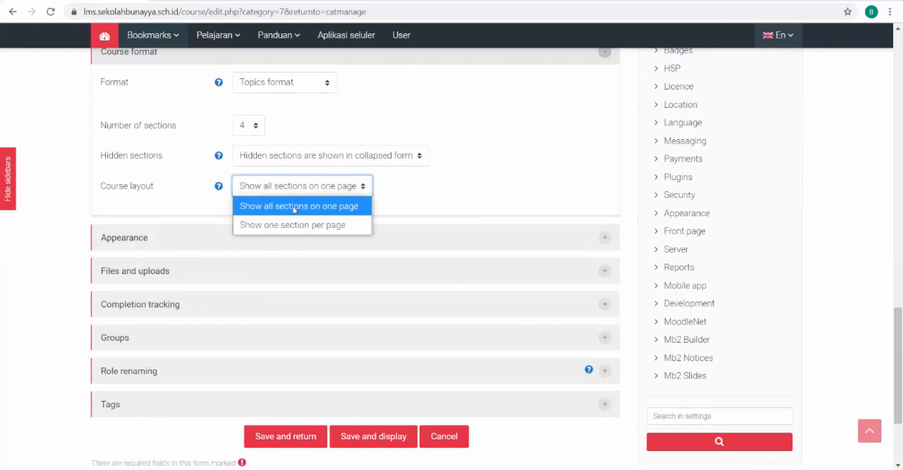
{"action": "left_click", "coordinate": [295, 206]}
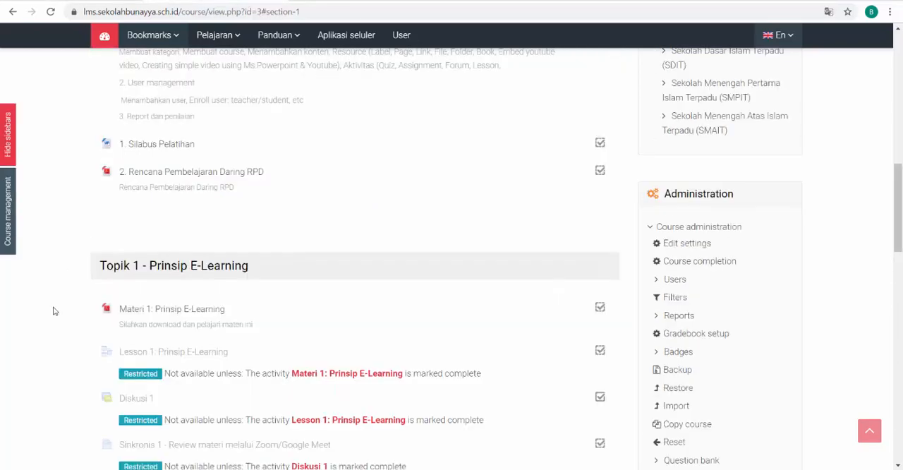
{"action": "scroll", "coordinate": [55, 311], "scroll_direction": "up", "scroll_amount": 6}
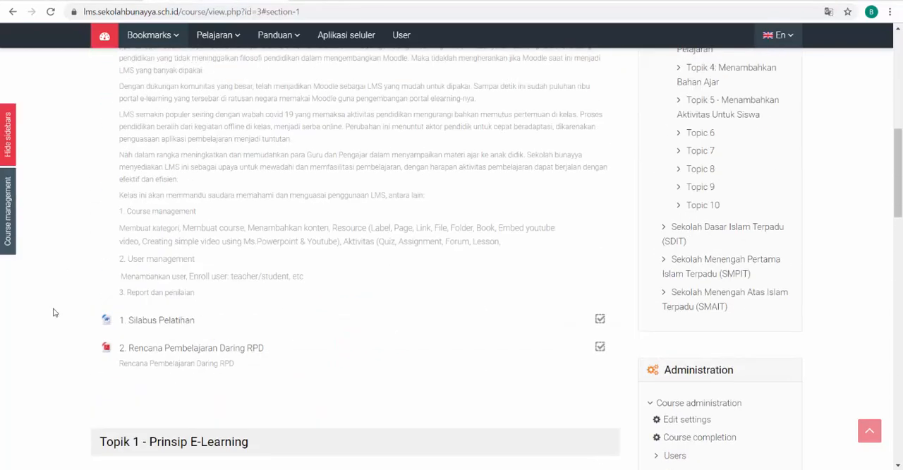
{"action": "scroll", "coordinate": [53, 313], "scroll_direction": "down", "scroll_amount": 8}
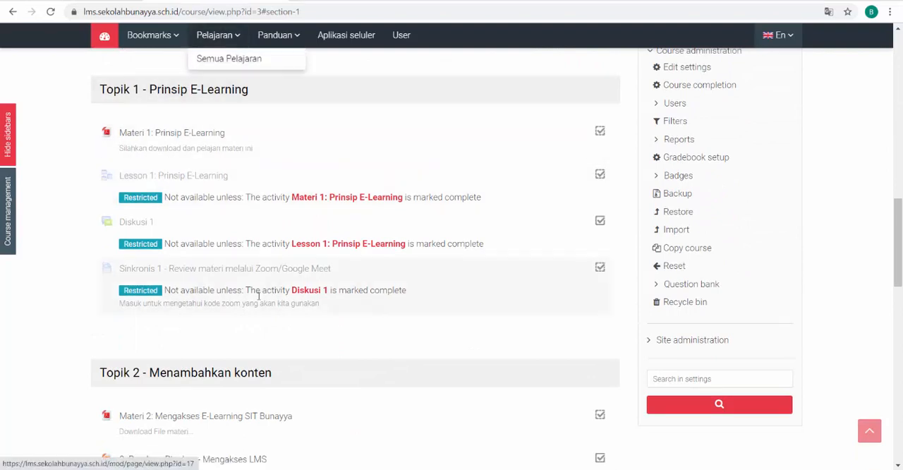
{"action": "scroll", "coordinate": [256, 334], "scroll_direction": "down", "scroll_amount": 2}
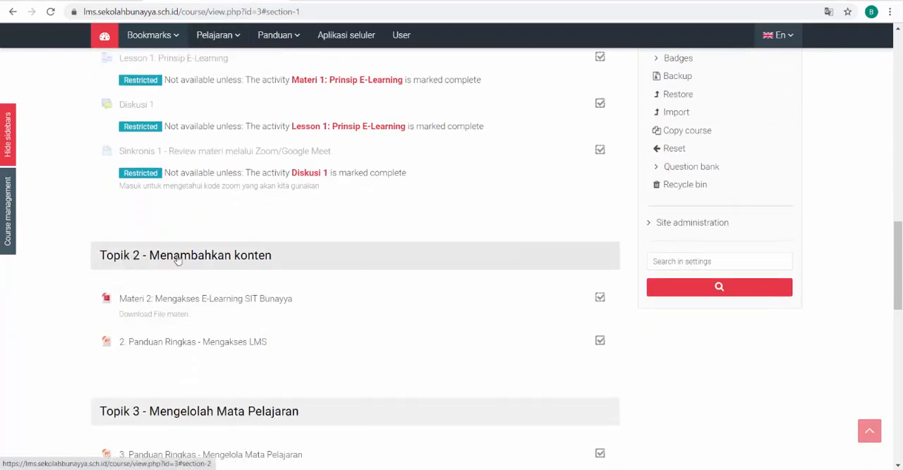
{"action": "scroll", "coordinate": [226, 388], "scroll_direction": "down", "scroll_amount": 12}
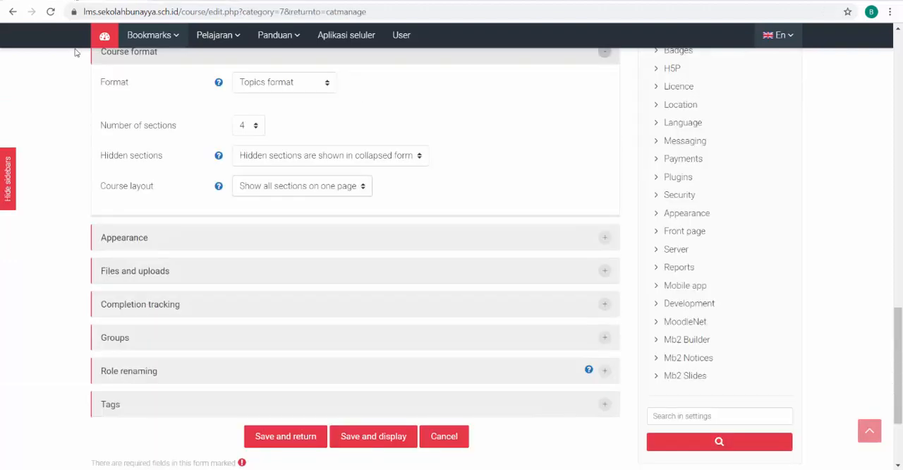
Review the course layout options and keep Show all sections on one page for the new course
{"action": "scroll", "coordinate": [296, 235], "scroll_direction": "up", "scroll_amount": 2}
{"action": "left_click", "coordinate": [273, 248]}
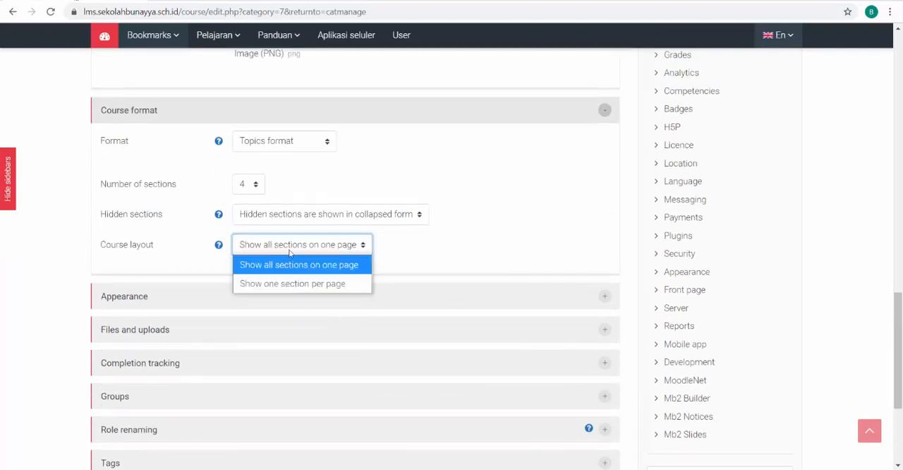
{"action": "left_click", "coordinate": [269, 269]}
{"action": "left_click", "coordinate": [268, 256]}
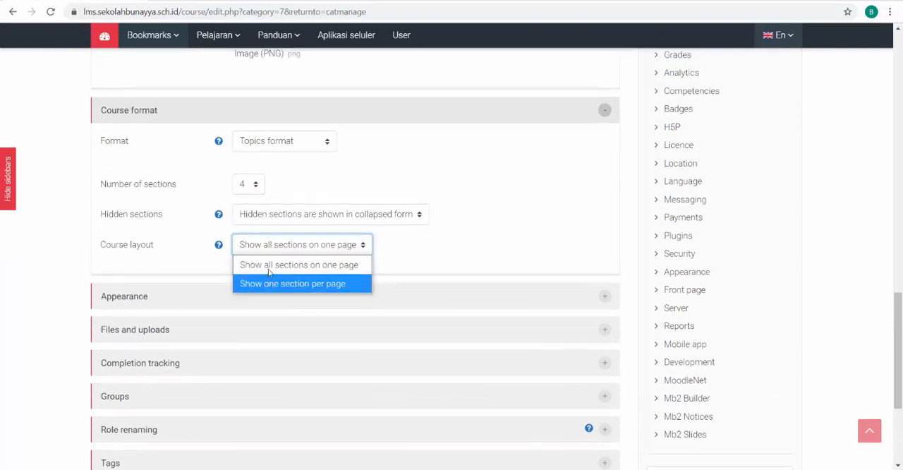
{"action": "left_click", "coordinate": [269, 270]}
Expand the Appearance settings and review the Force language options, leaving Do not force selected
{"action": "scroll", "coordinate": [502, 214], "scroll_direction": "down", "scroll_amount": 3}
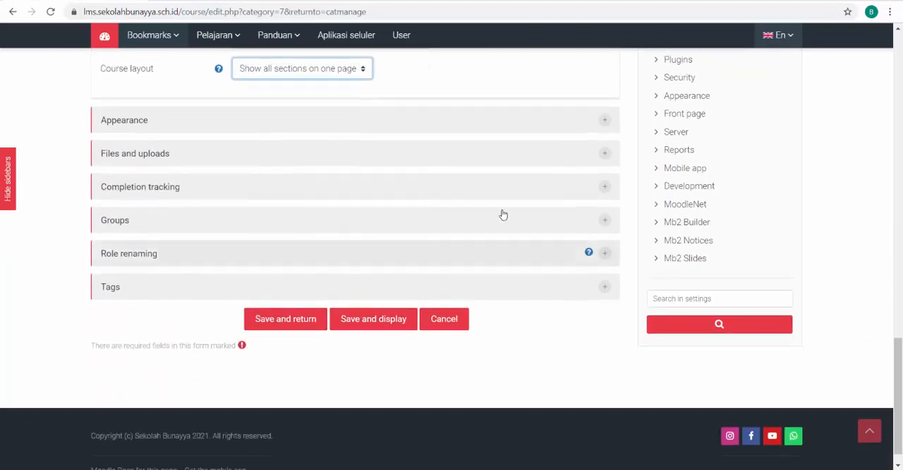
{"action": "left_click", "coordinate": [605, 122]}
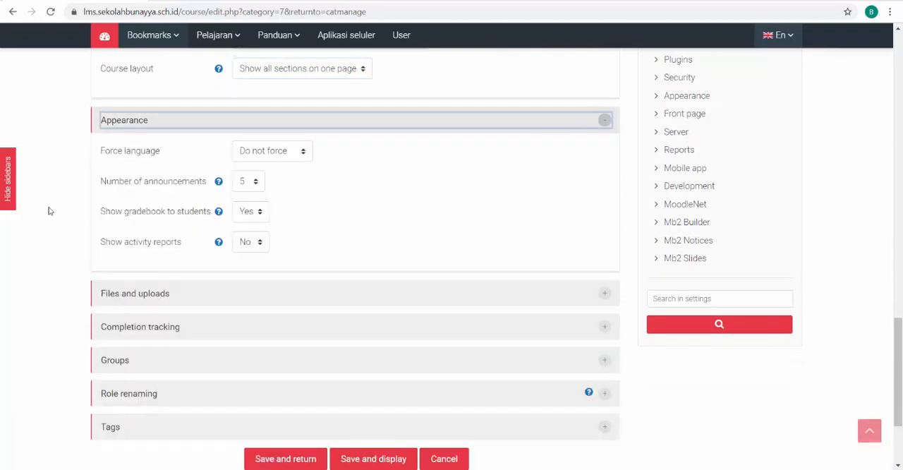
{"action": "left_click", "coordinate": [299, 154]}
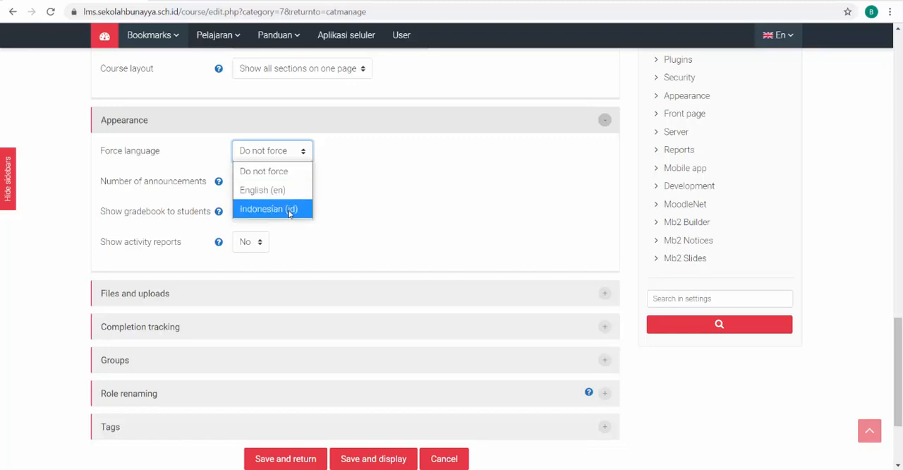
{"action": "left_click", "coordinate": [372, 158]}
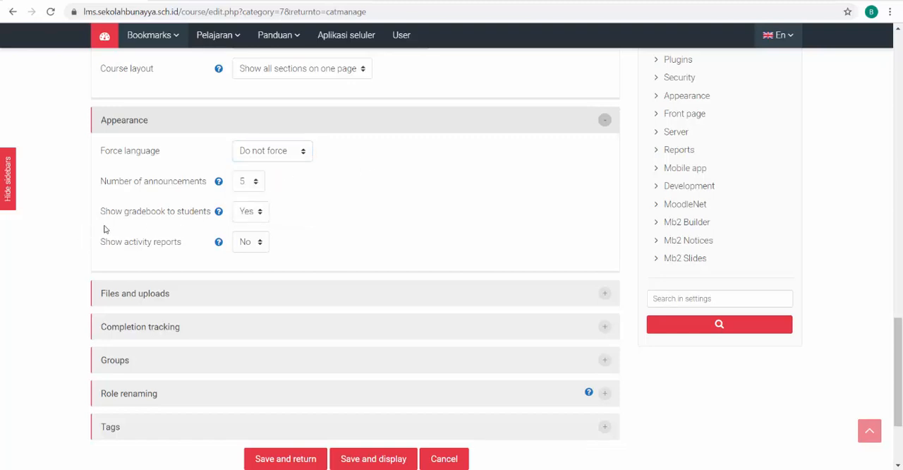
Under Files and uploads, try a 10MB maximum upload size and restore Site upload limit (128MB)
{"action": "scroll", "coordinate": [105, 211], "scroll_direction": "down", "scroll_amount": 2}
{"action": "left_click", "coordinate": [603, 153]}
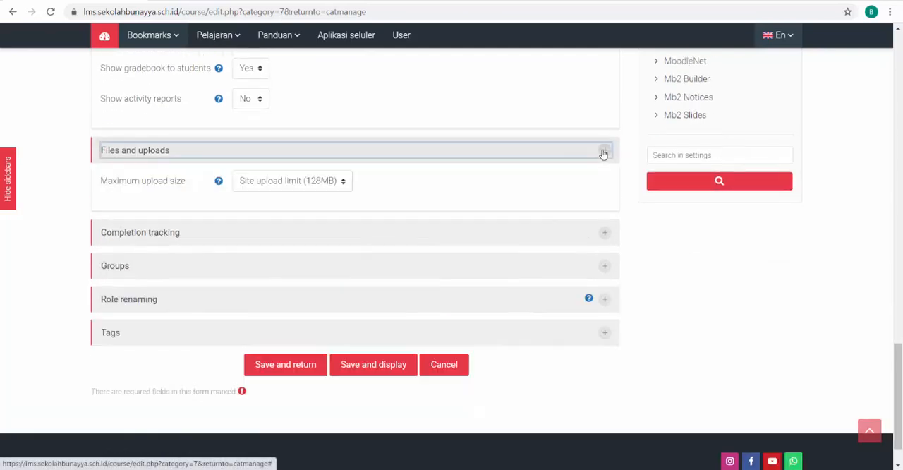
{"action": "left_click", "coordinate": [335, 184]}
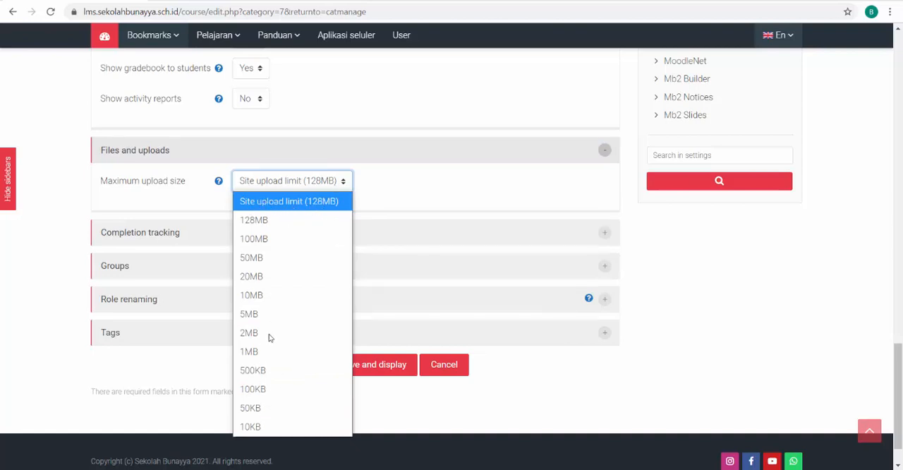
{"action": "left_click", "coordinate": [262, 300]}
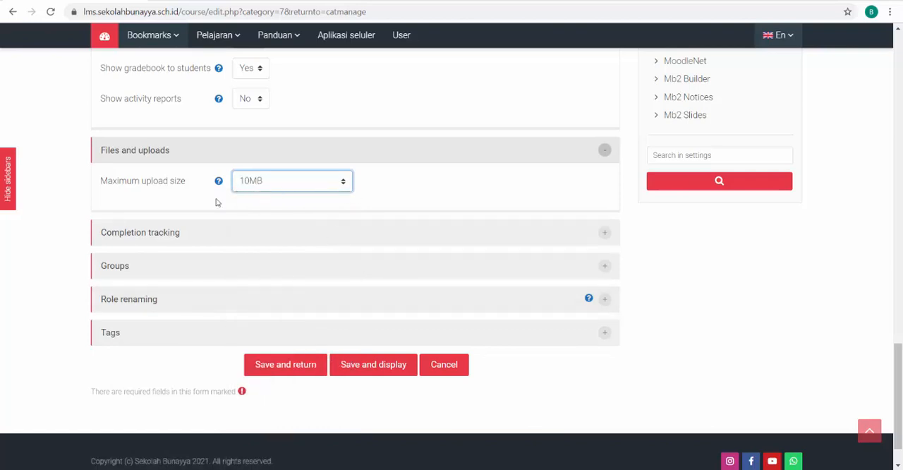
{"action": "left_click", "coordinate": [341, 183]}
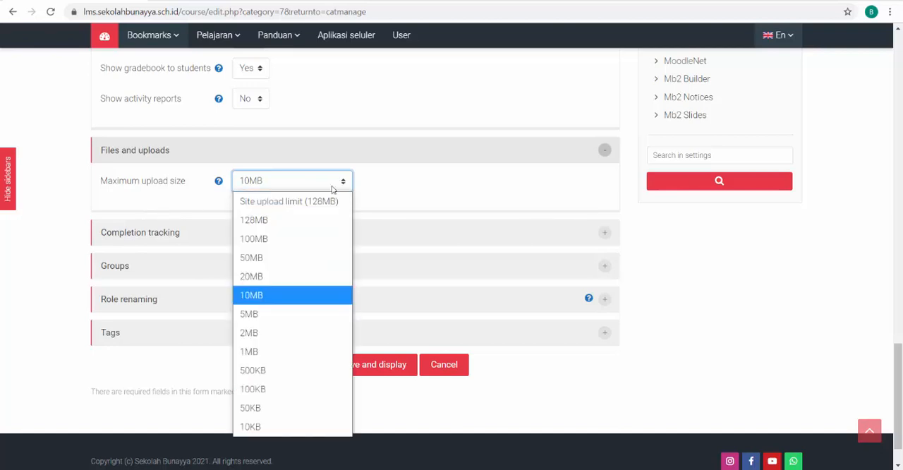
{"action": "left_click", "coordinate": [289, 201]}
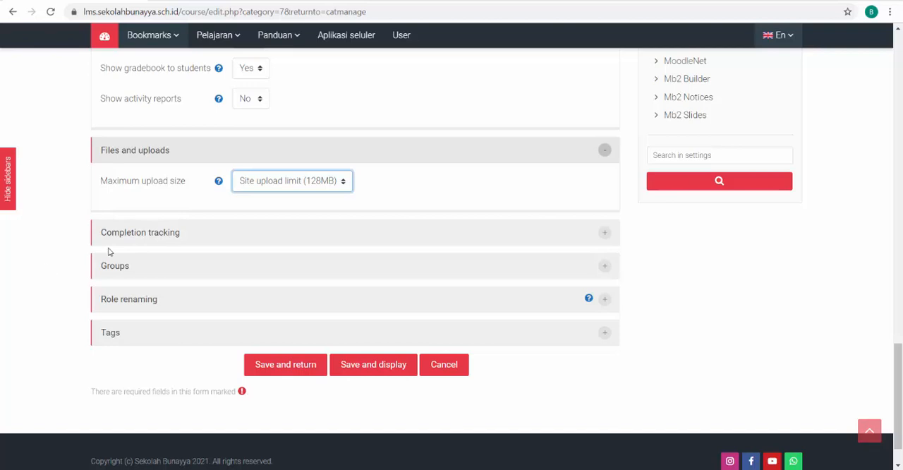
Expand the Completion tracking settings and choose Yes for Enable completion tracking
{"action": "scroll", "coordinate": [109, 251], "scroll_direction": "down", "scroll_amount": 2}
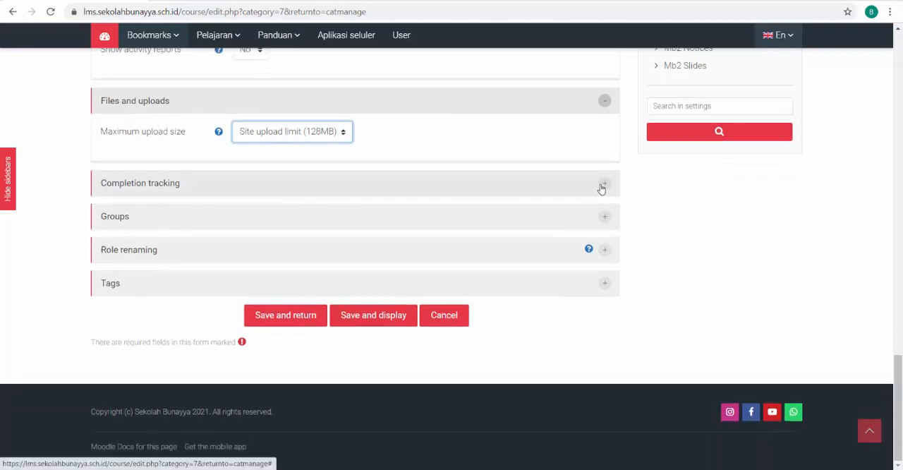
{"action": "left_click", "coordinate": [602, 186]}
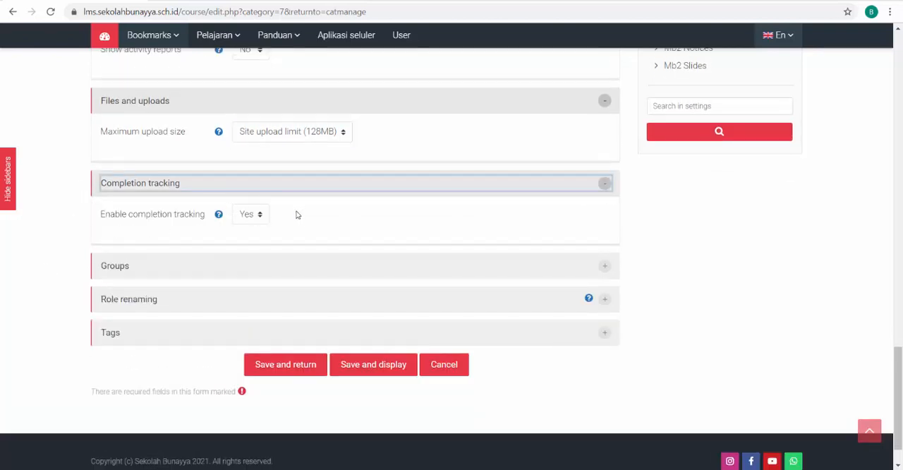
{"action": "left_click", "coordinate": [254, 213]}
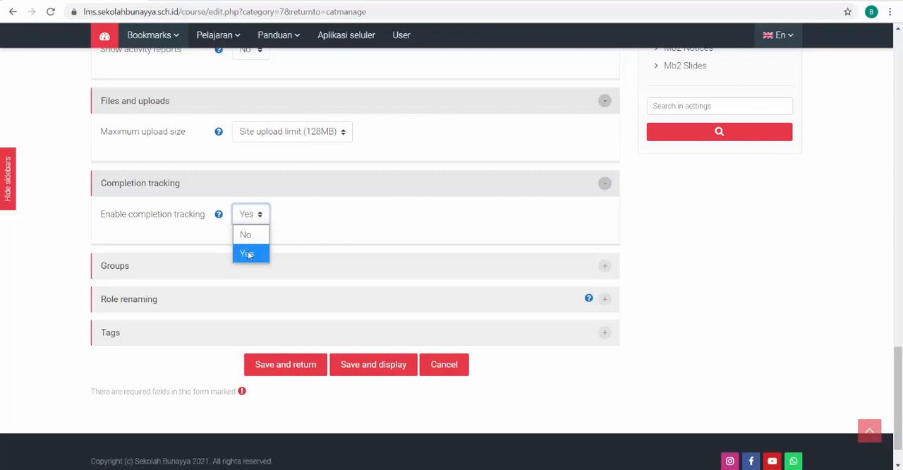
{"action": "left_click", "coordinate": [248, 254]}
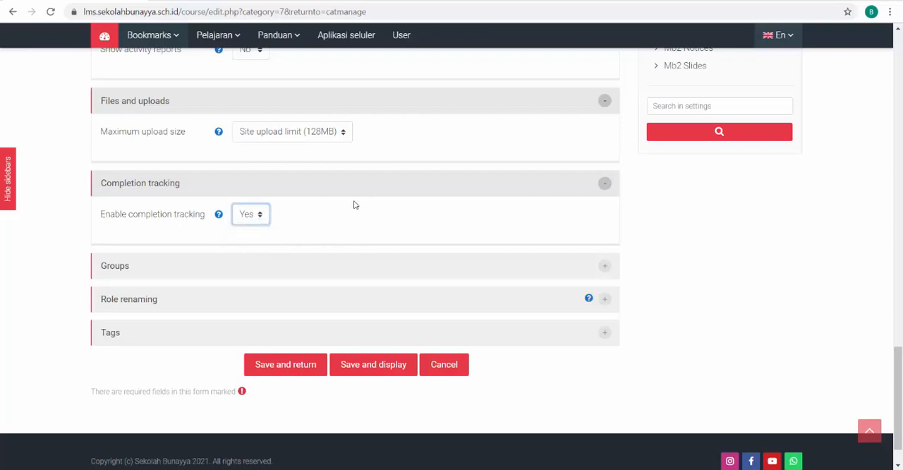
Expand the Groups settings and set the group mode to Visible groups
{"action": "scroll", "coordinate": [363, 200], "scroll_direction": "down", "scroll_amount": 1}
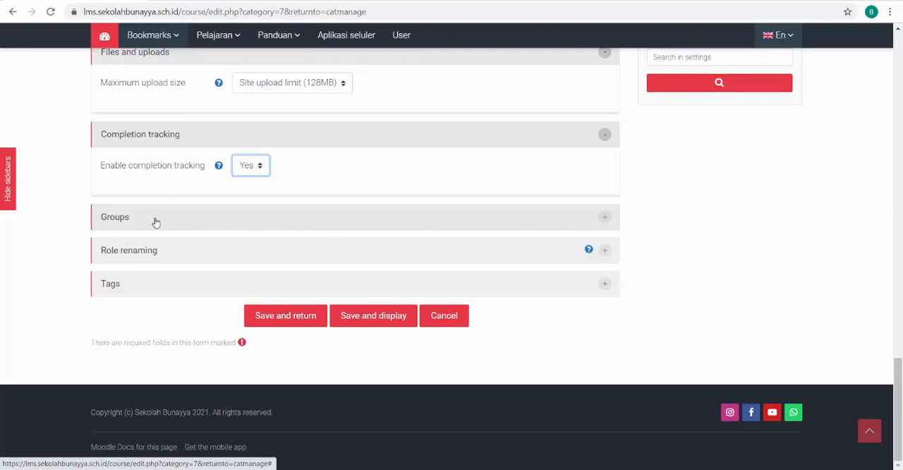
{"action": "left_click", "coordinate": [604, 217]}
{"action": "scroll", "coordinate": [152, 262], "scroll_direction": "down", "scroll_amount": 2}
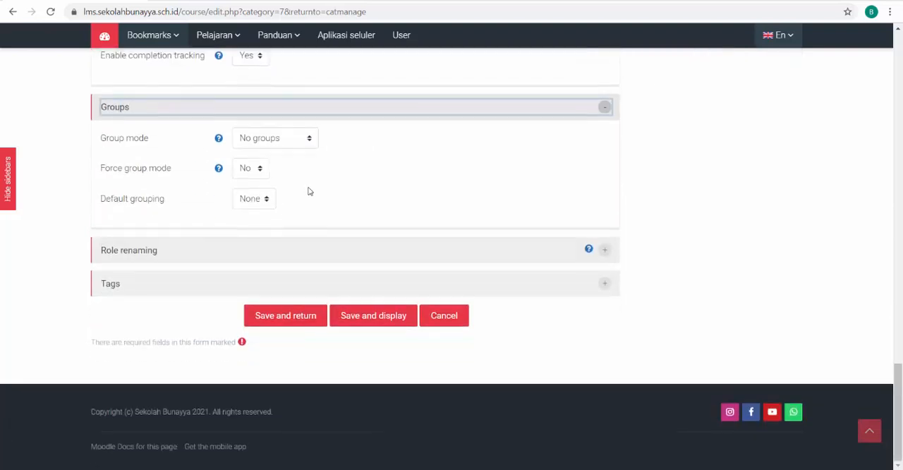
{"action": "left_click", "coordinate": [308, 138]}
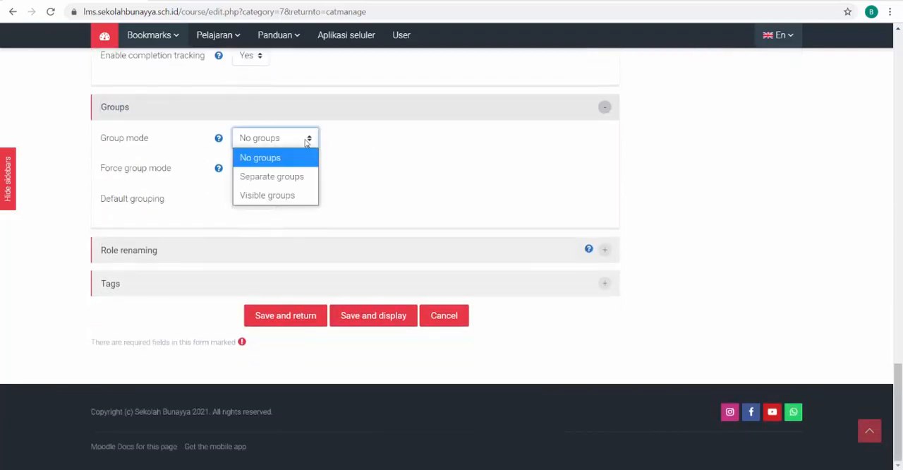
{"action": "left_click", "coordinate": [307, 141]}
{"action": "left_click", "coordinate": [307, 141]}
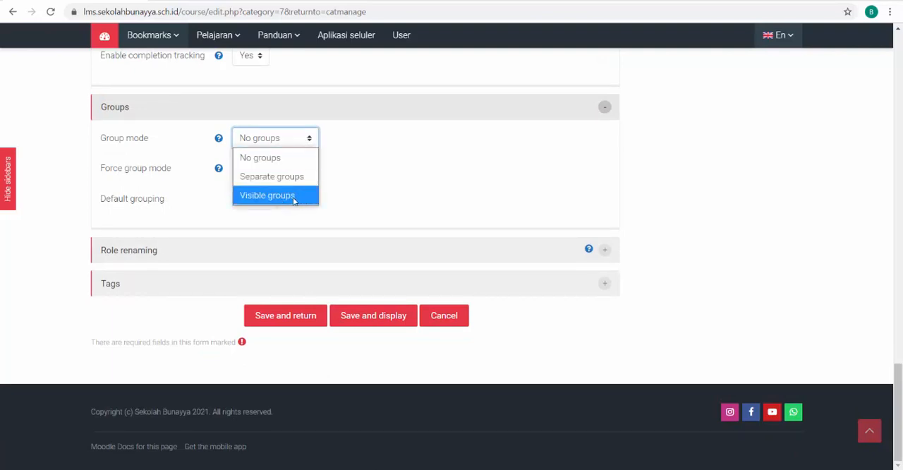
{"action": "left_click", "coordinate": [294, 197]}
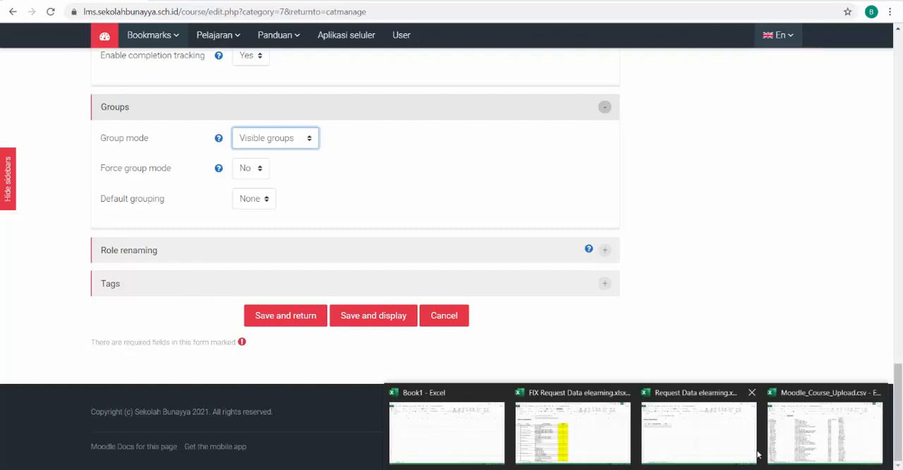
Check the 7 SMPIT BAHASA ARAB row of Moodle_Course_Upload.csv in Excel and reselect Visible groups in the Moodle course form
{"action": "left_click", "coordinate": [832, 430]}
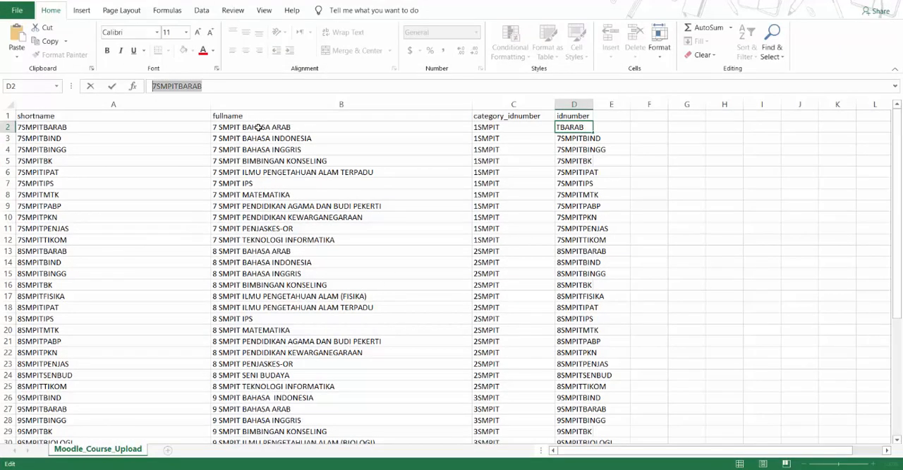
{"action": "left_click", "coordinate": [258, 127]}
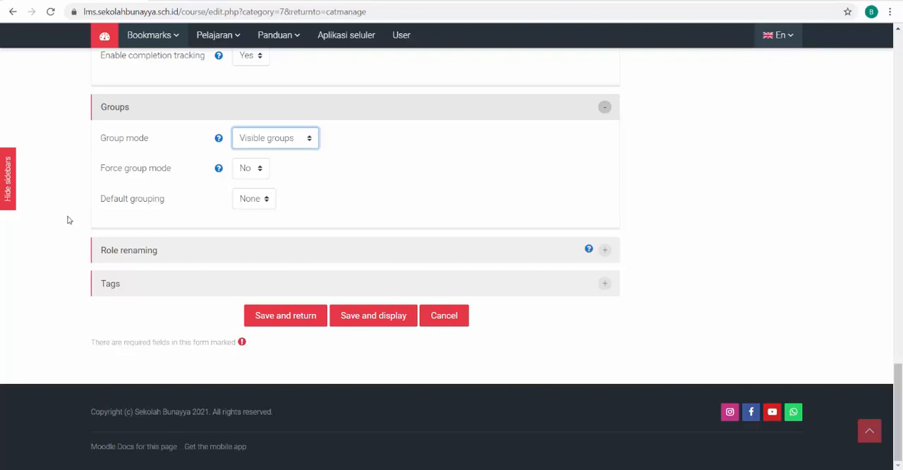
{"action": "left_click", "coordinate": [285, 138]}
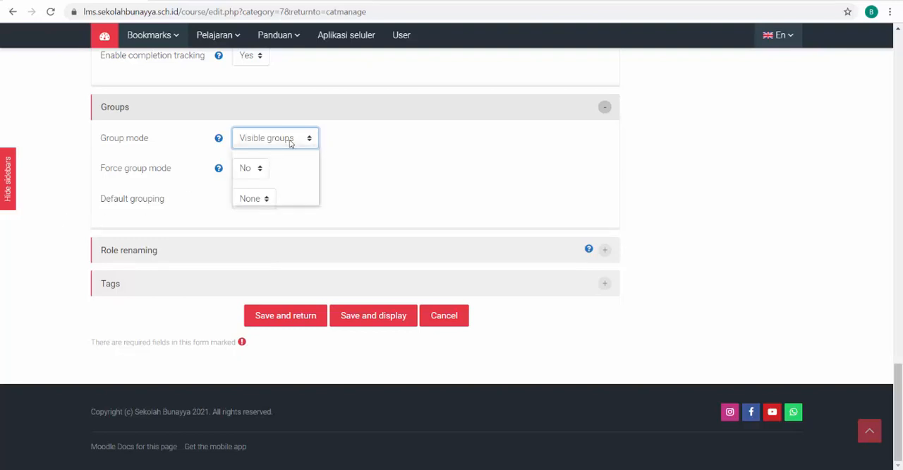
{"action": "left_click", "coordinate": [264, 196]}
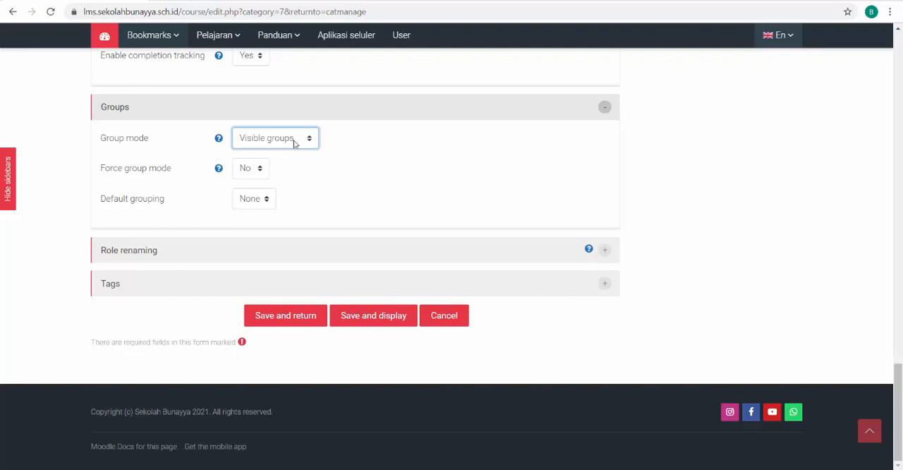
Set Force group mode to Yes and review the Default grouping options
{"action": "scroll", "coordinate": [291, 148], "scroll_direction": "up", "scroll_amount": 2}
{"action": "scroll", "coordinate": [287, 153], "scroll_direction": "down", "scroll_amount": 2}
{"action": "left_click", "coordinate": [250, 169]}
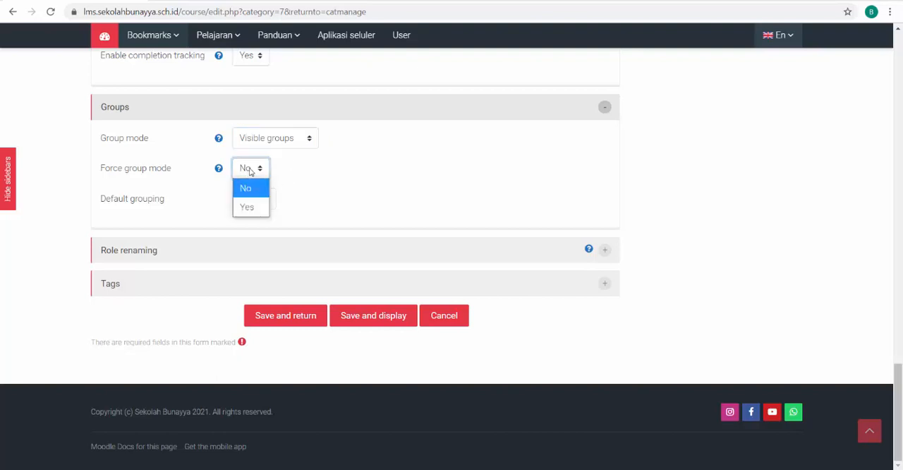
{"action": "left_click", "coordinate": [248, 207]}
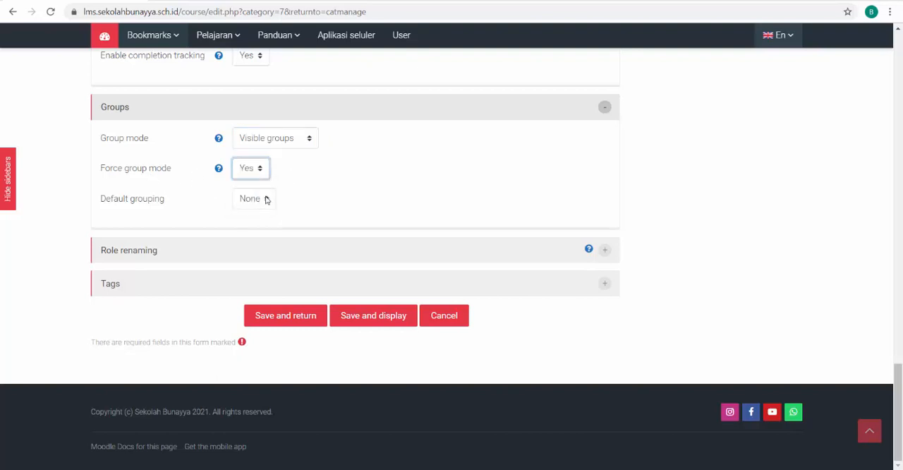
{"action": "left_click", "coordinate": [267, 199]}
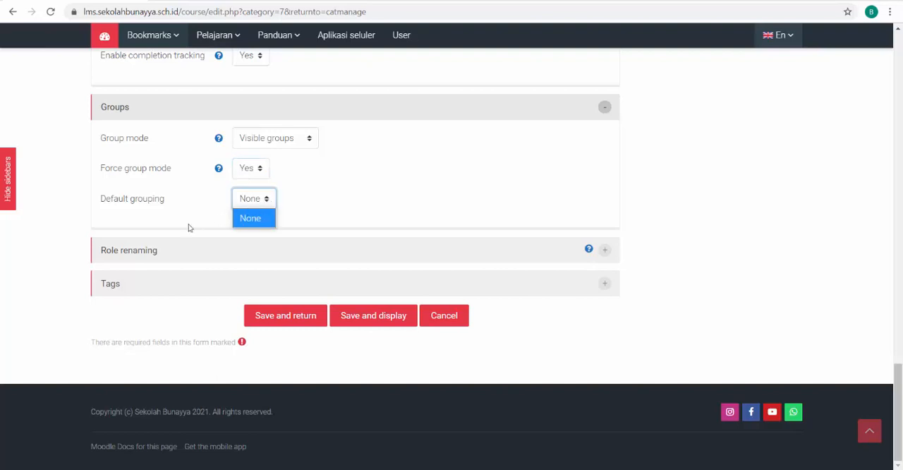
Expand Role renaming and examine its fields from Manager to Guest, leaving them blank
{"action": "left_click", "coordinate": [153, 260]}
{"action": "scroll", "coordinate": [141, 282], "scroll_direction": "down", "scroll_amount": 3}
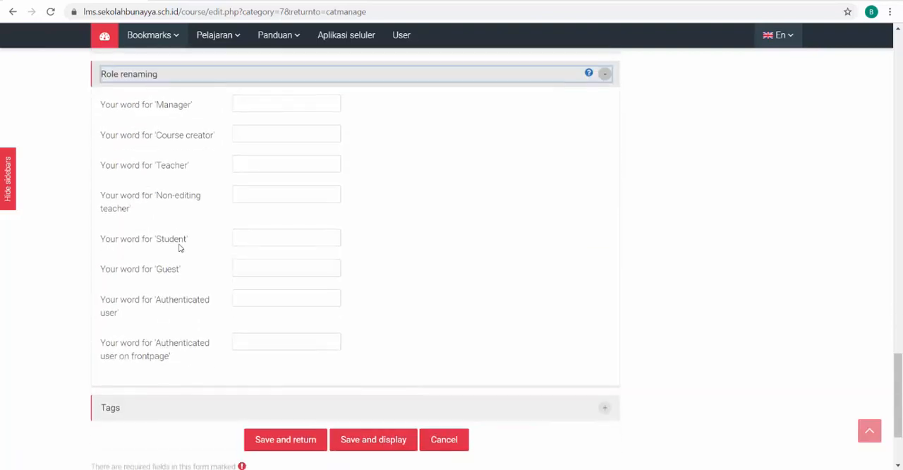
{"action": "left_click", "coordinate": [255, 104]}
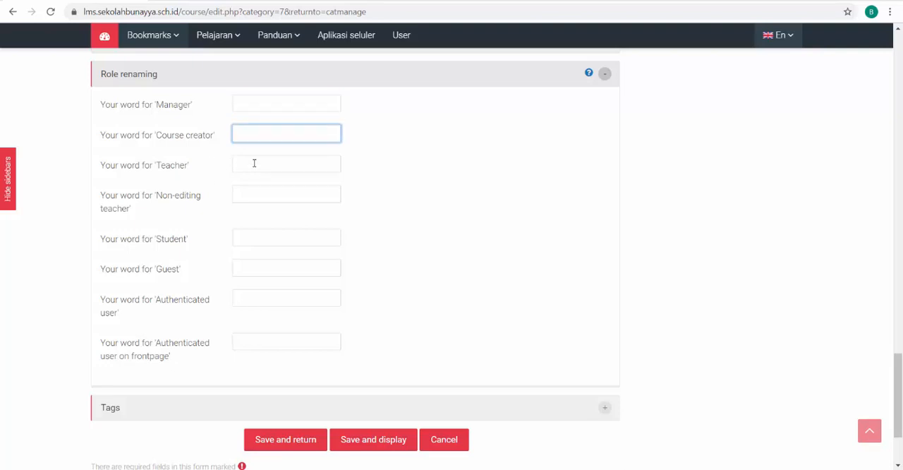
{"action": "left_click", "coordinate": [250, 163]}
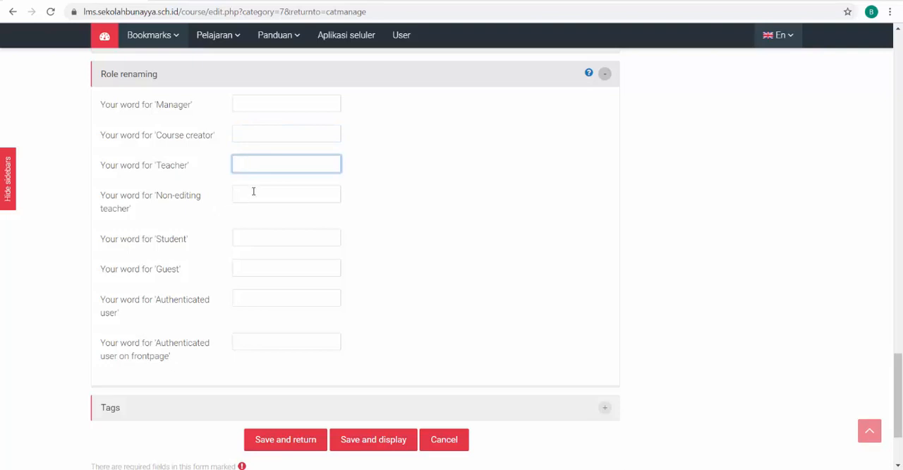
{"action": "left_click", "coordinate": [253, 191]}
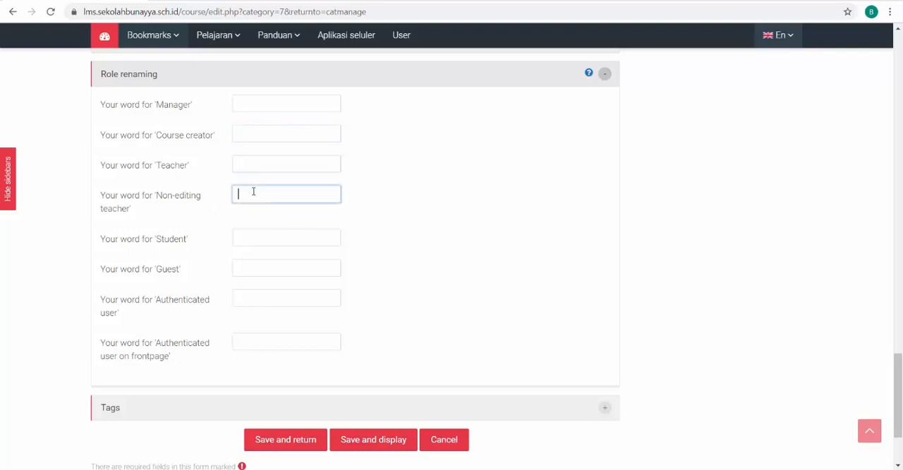
{"action": "left_click", "coordinate": [253, 235]}
{"action": "left_click", "coordinate": [262, 267]}
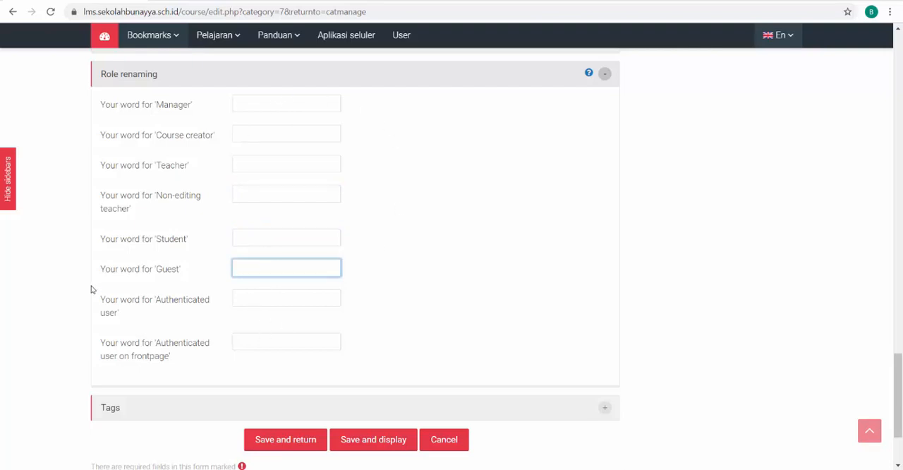
Review the whole new course form, including the group settings, course names, category and course image section
{"action": "scroll", "coordinate": [105, 287], "scroll_direction": "up", "scroll_amount": 2}
{"action": "scroll", "coordinate": [105, 287], "scroll_direction": "down", "scroll_amount": 4}
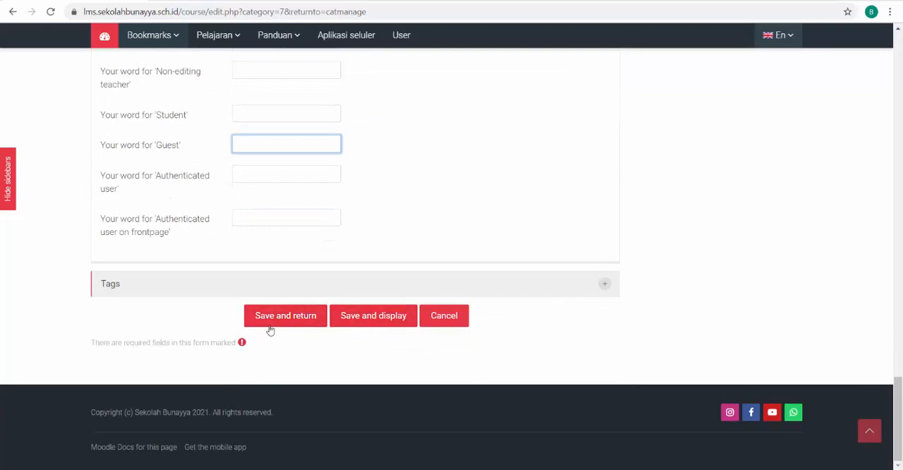
{"action": "scroll", "coordinate": [393, 332], "scroll_direction": "up", "scroll_amount": 10}
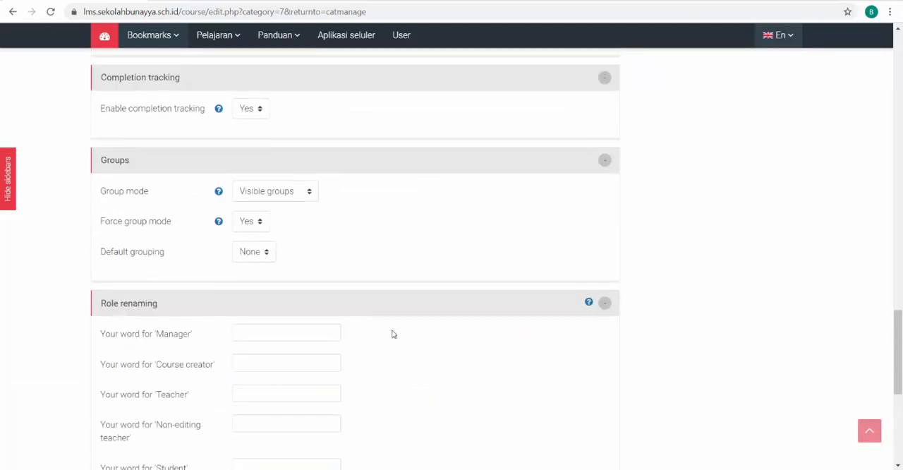
{"action": "scroll", "coordinate": [393, 333], "scroll_direction": "up", "scroll_amount": 15}
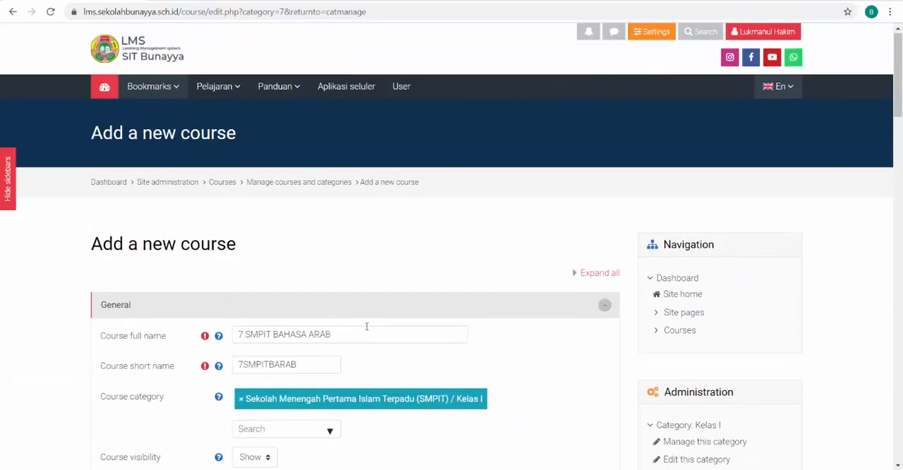
{"action": "scroll", "coordinate": [157, 264], "scroll_direction": "down", "scroll_amount": 10}
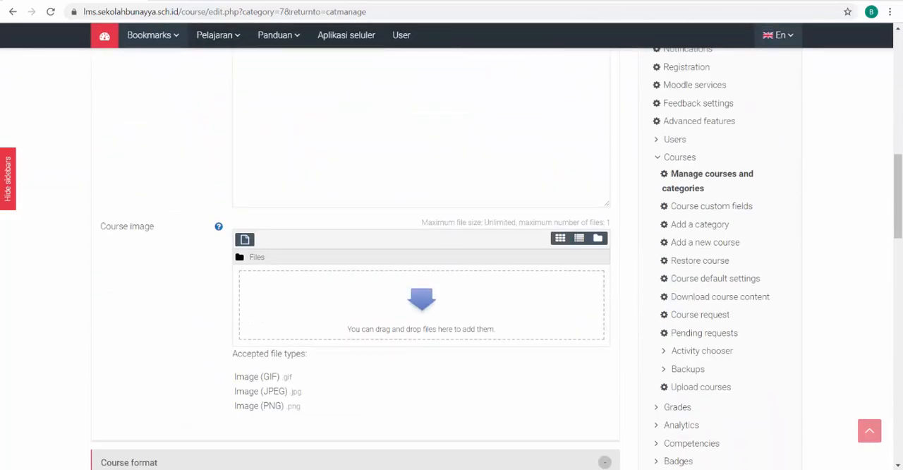
Switch to Excel and review the SMPIT course list for grades 7 to 9 in the Moodle_Course_Upload sheet
{"action": "left_click", "coordinate": [826, 432]}
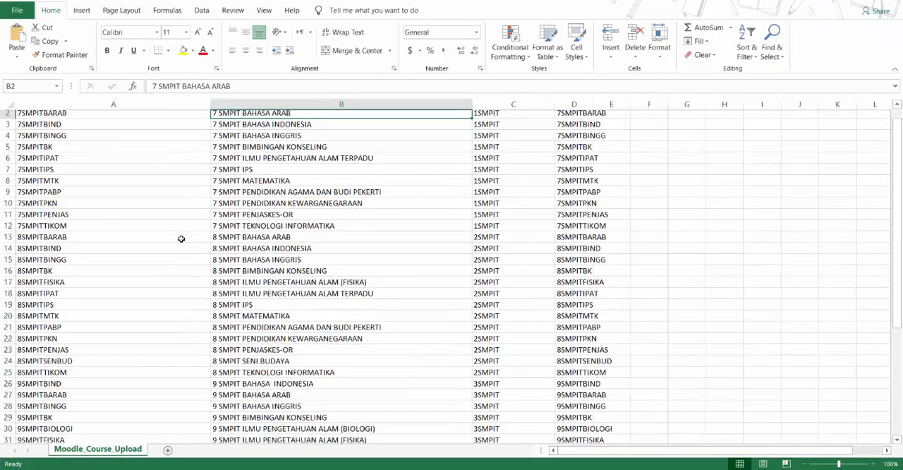
{"action": "scroll", "coordinate": [187, 254], "scroll_direction": "down", "scroll_amount": 9}
{"action": "scroll", "coordinate": [58, 299], "scroll_direction": "up", "scroll_amount": 3}
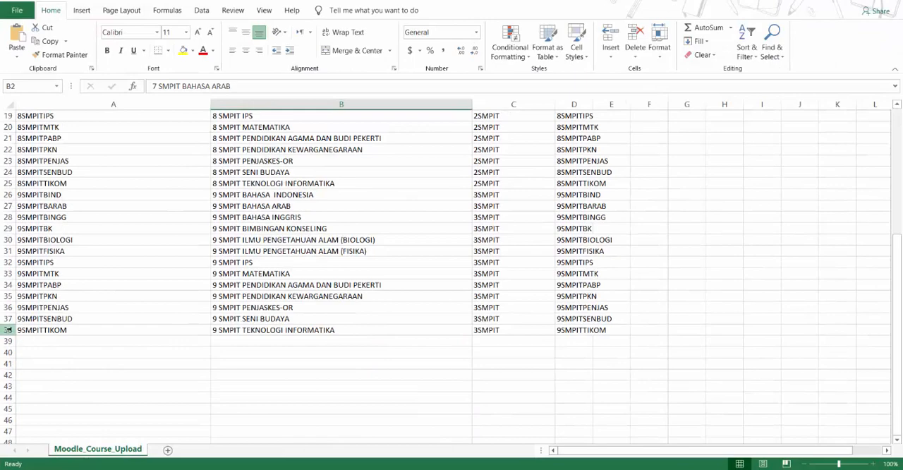
{"action": "scroll", "coordinate": [298, 328], "scroll_direction": "up", "scroll_amount": 6}
{"action": "scroll", "coordinate": [302, 331], "scroll_direction": "down", "scroll_amount": 3}
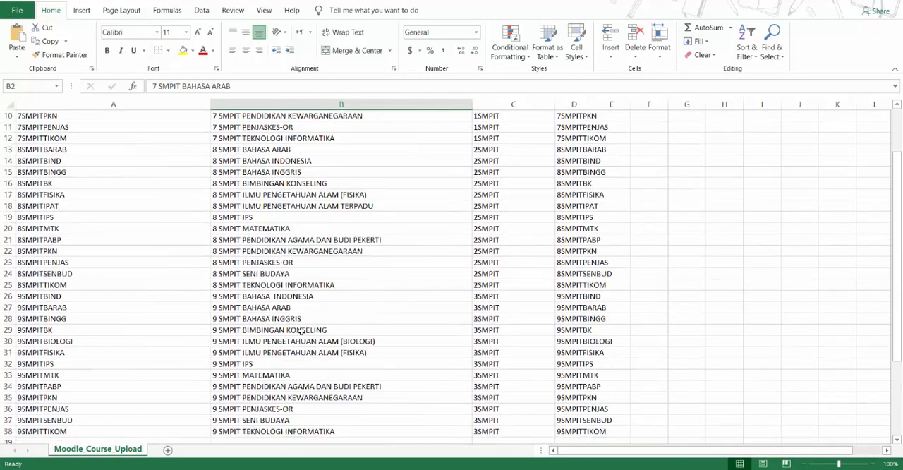
{"action": "scroll", "coordinate": [302, 331], "scroll_direction": "down", "scroll_amount": 3}
{"action": "mouse_move", "coordinate": [467, 468]}
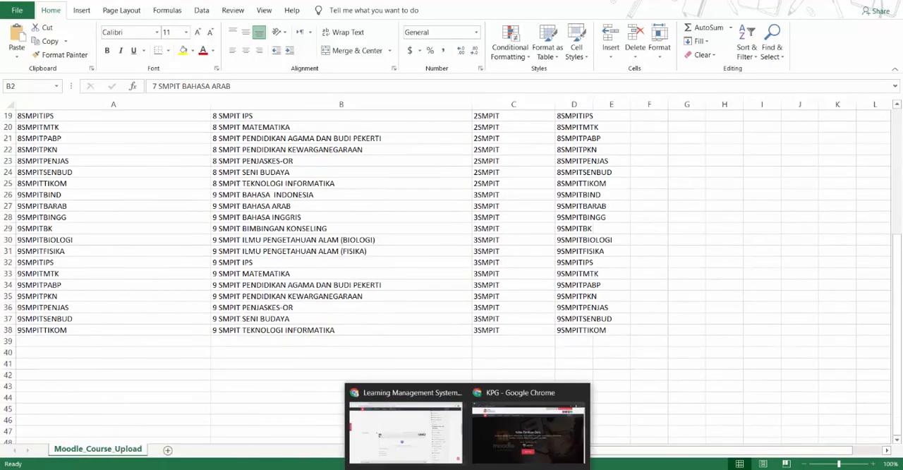
Switch back to the new course form in Chrome and open the Moodle Site administration page
{"action": "left_click", "coordinate": [405, 427]}
{"action": "scroll", "coordinate": [112, 228], "scroll_direction": "up", "scroll_amount": 10}
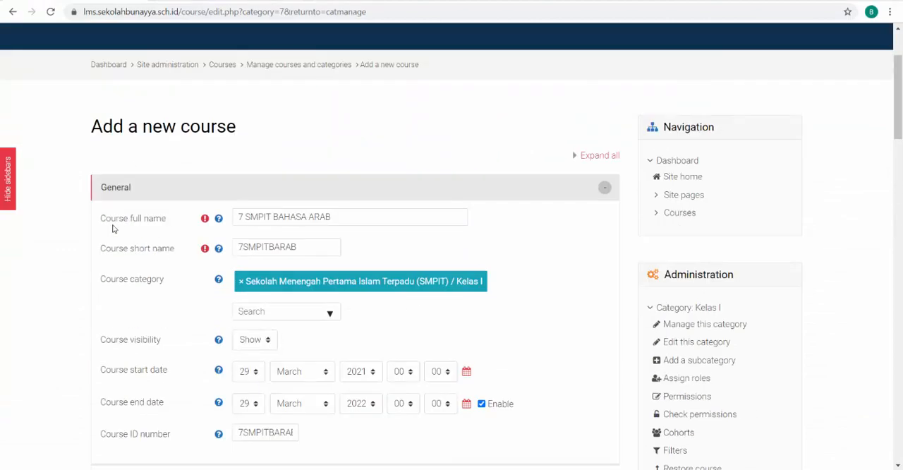
{"action": "scroll", "coordinate": [119, 228], "scroll_direction": "up", "scroll_amount": 3}
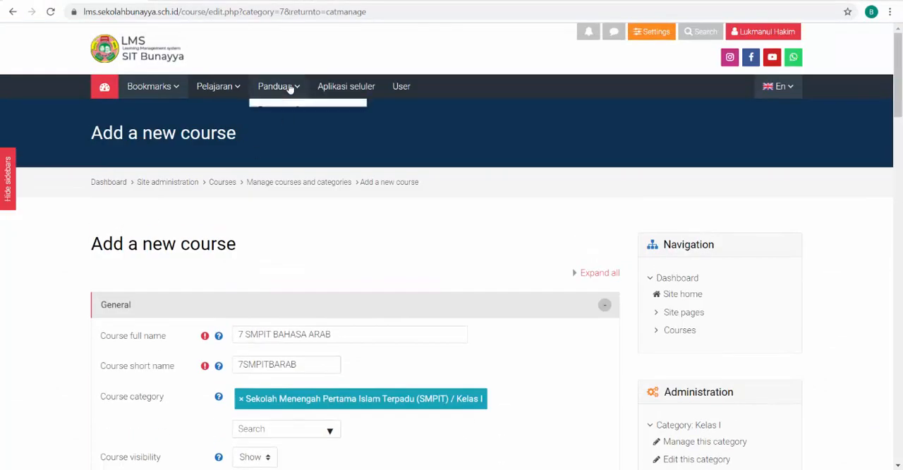
{"action": "left_click", "coordinate": [281, 87]}
{"action": "left_click", "coordinate": [660, 36]}
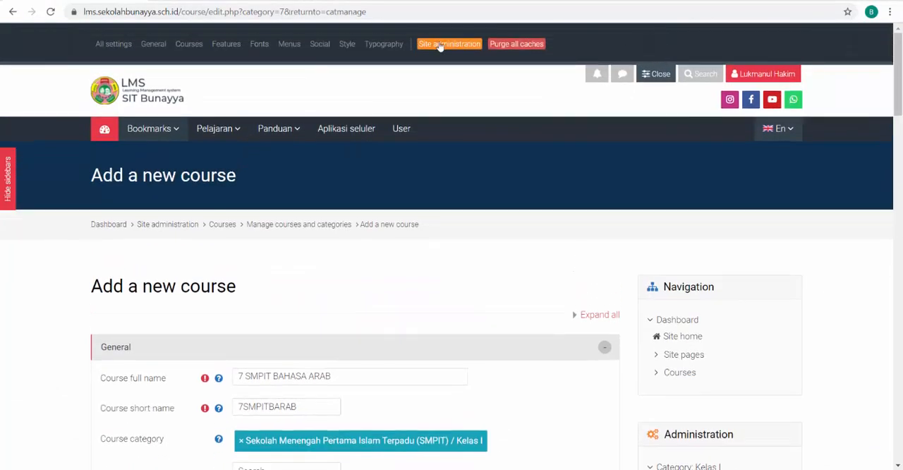
{"action": "left_click", "coordinate": [435, 46]}
{"action": "left_click", "coordinate": [508, 78]}
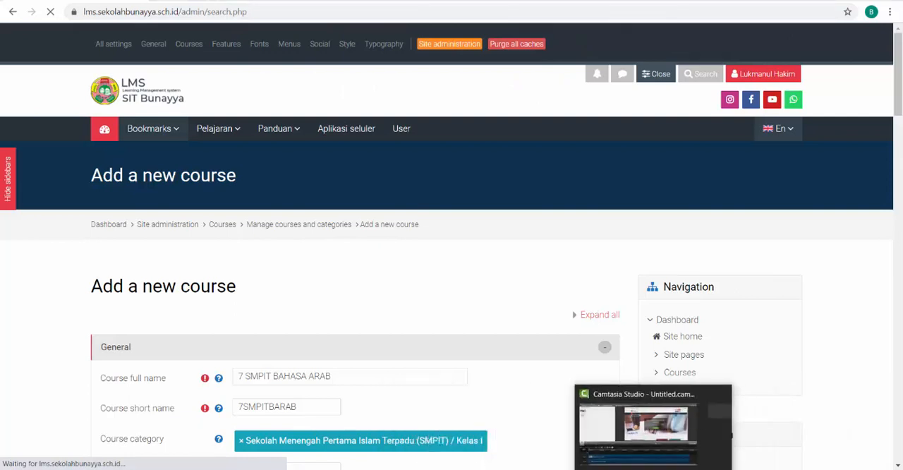
Switch to Excel and check the column headers shortname, fullname, category_idnumber and idnumber in row 1
{"action": "mouse_move", "coordinate": [637, 469]}
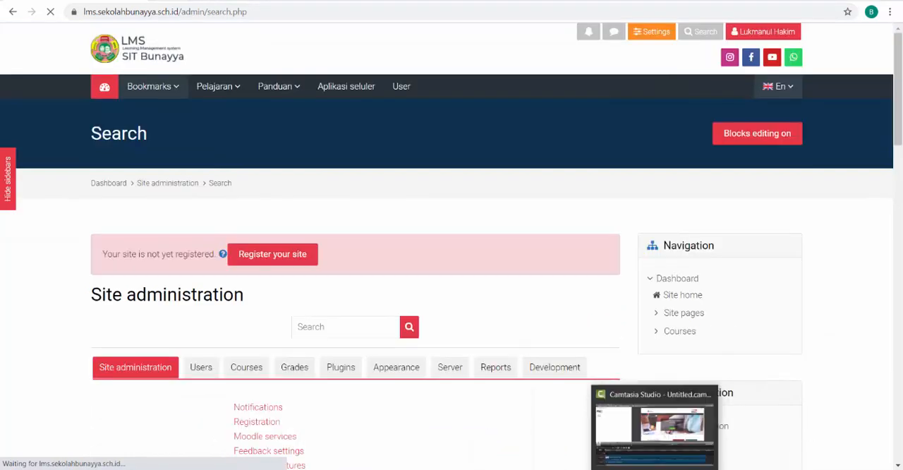
{"action": "left_click", "coordinate": [818, 429]}
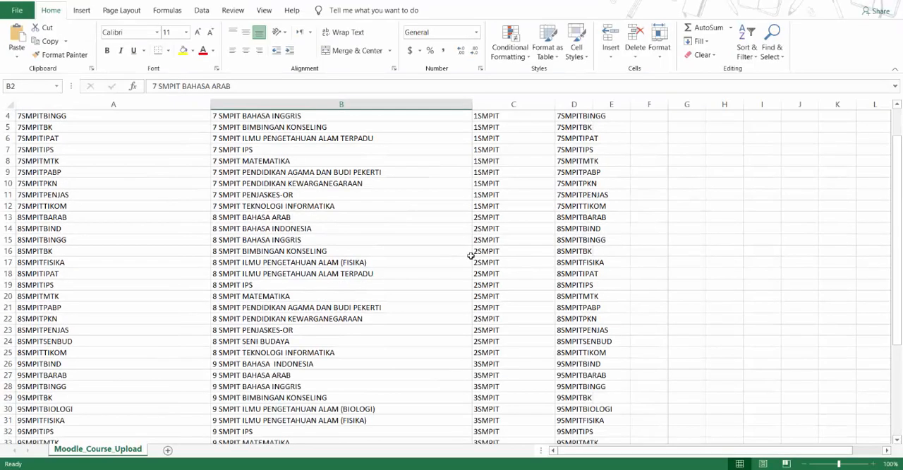
{"action": "left_click", "coordinate": [40, 119]}
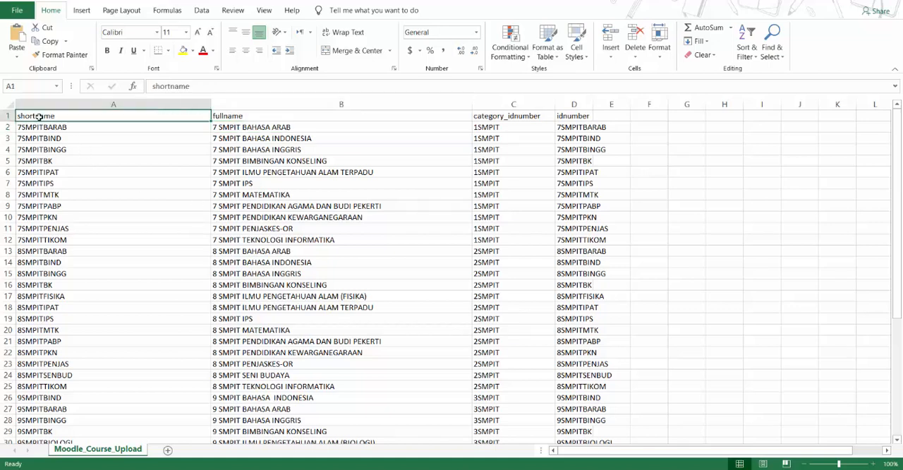
{"action": "left_click", "coordinate": [220, 118]}
{"action": "left_click", "coordinate": [511, 117]}
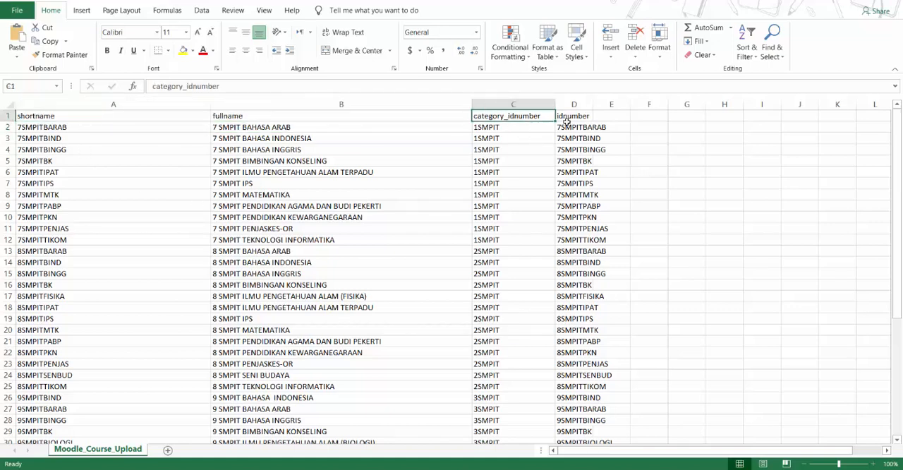
{"action": "left_click", "coordinate": [575, 118]}
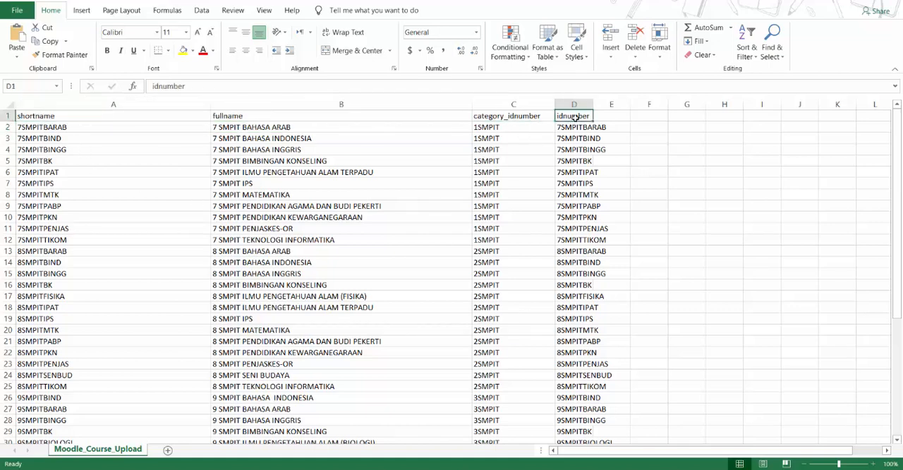
Save a copy of the course sheet as Moodle_Course_Upload 1.csv in the Moodle Data User folder, keeping the CSV (Comma delimited) format
{"action": "left_click", "coordinate": [14, 11]}
{"action": "left_click", "coordinate": [40, 168]}
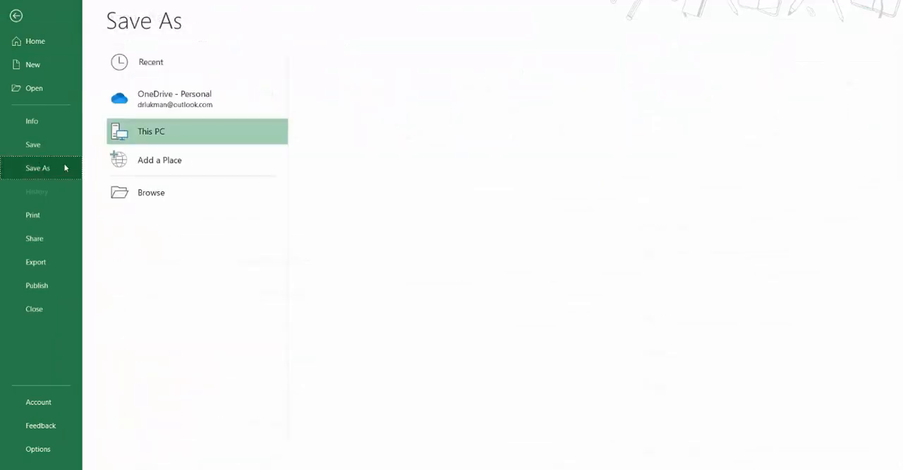
{"action": "left_click", "coordinate": [371, 117]}
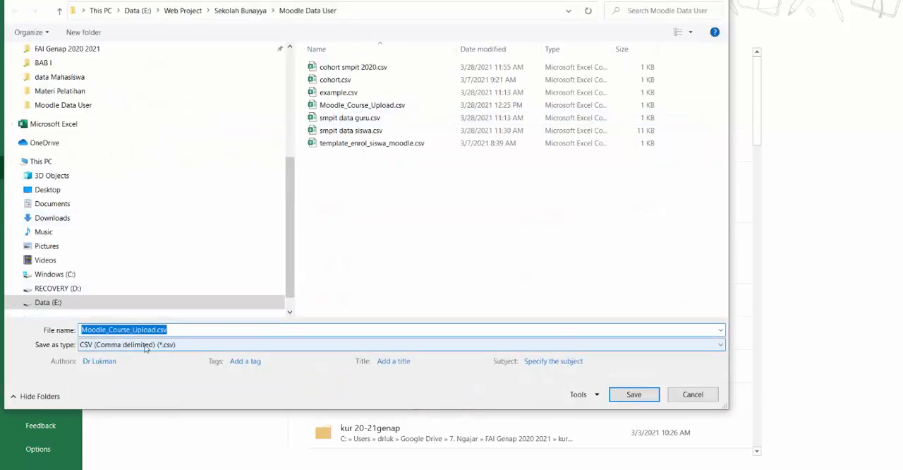
{"action": "left_click", "coordinate": [634, 398]}
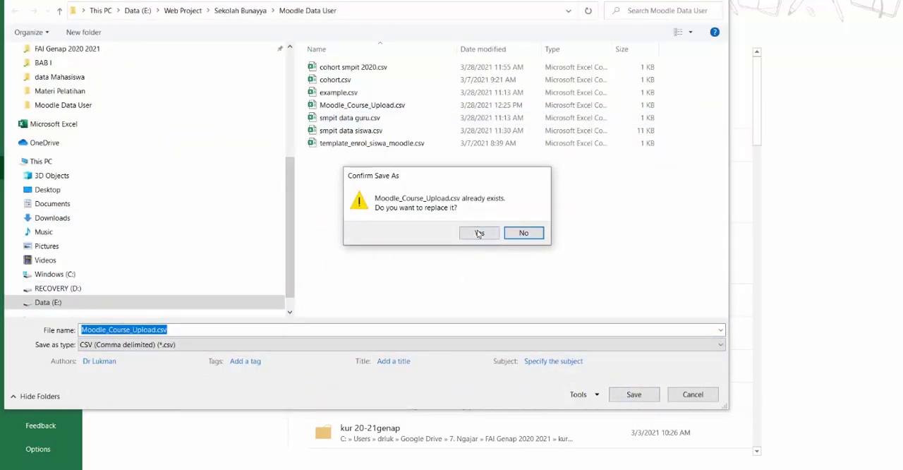
{"action": "left_click", "coordinate": [522, 233]}
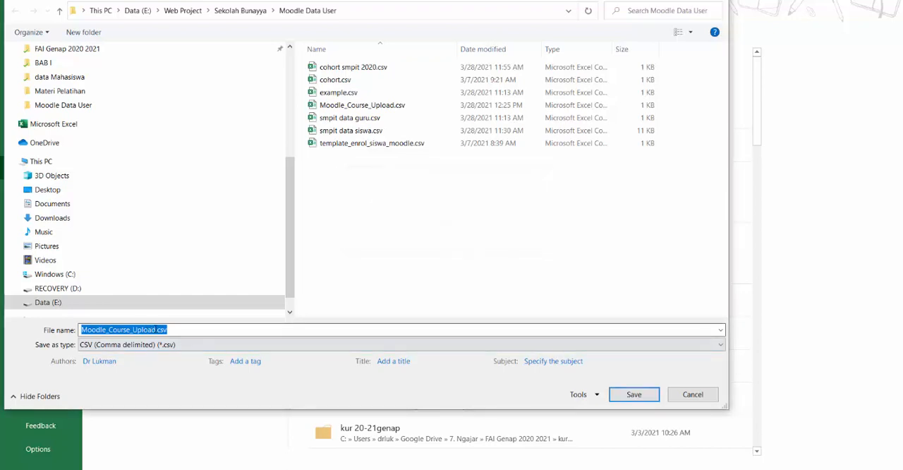
{"action": "left_click", "coordinate": [157, 330]}
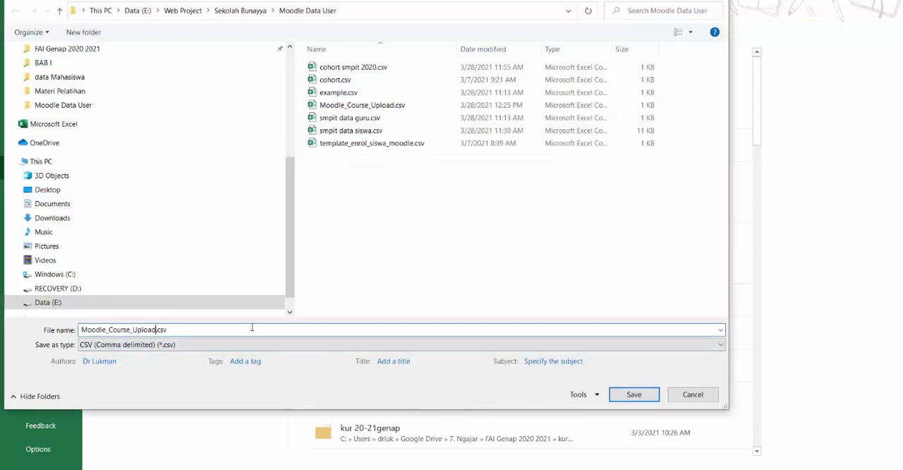
{"action": "type", "text": "1"}
{"action": "left_click", "coordinate": [631, 395]}
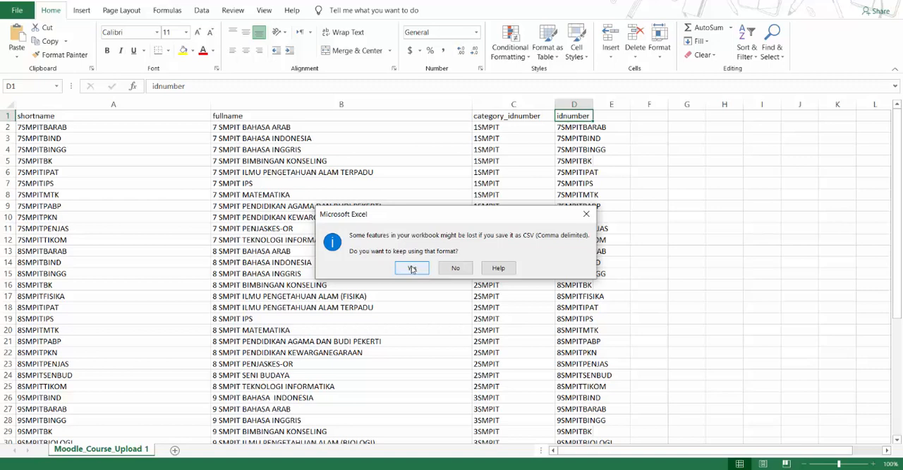
{"action": "left_click", "coordinate": [412, 269]}
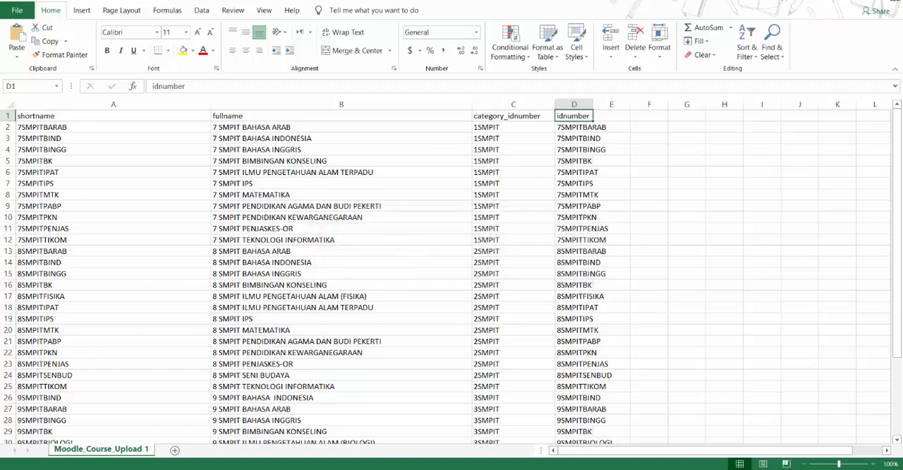
Return to Moodle Site administration and open the Upload courses page from the course settings
{"action": "left_click", "coordinate": [893, 1]}
{"action": "scroll", "coordinate": [86, 371], "scroll_direction": "down", "scroll_amount": 4}
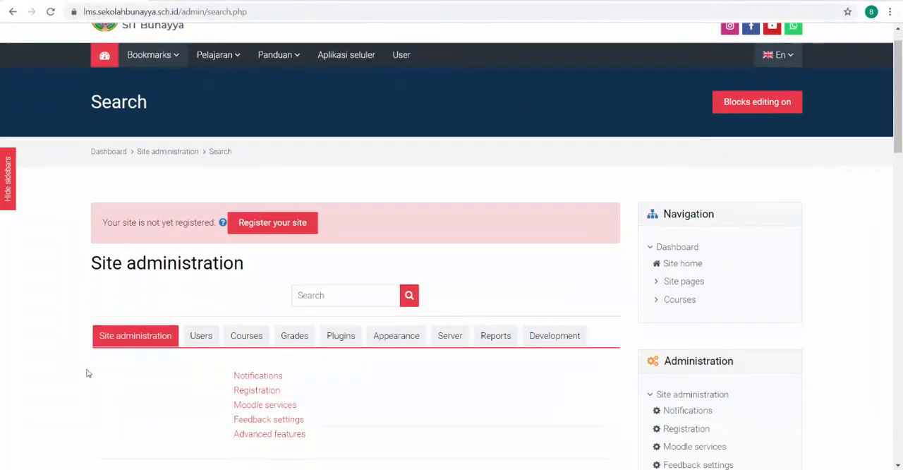
{"action": "scroll", "coordinate": [155, 229], "scroll_direction": "up", "scroll_amount": 4}
{"action": "scroll", "coordinate": [161, 269], "scroll_direction": "down", "scroll_amount": 1}
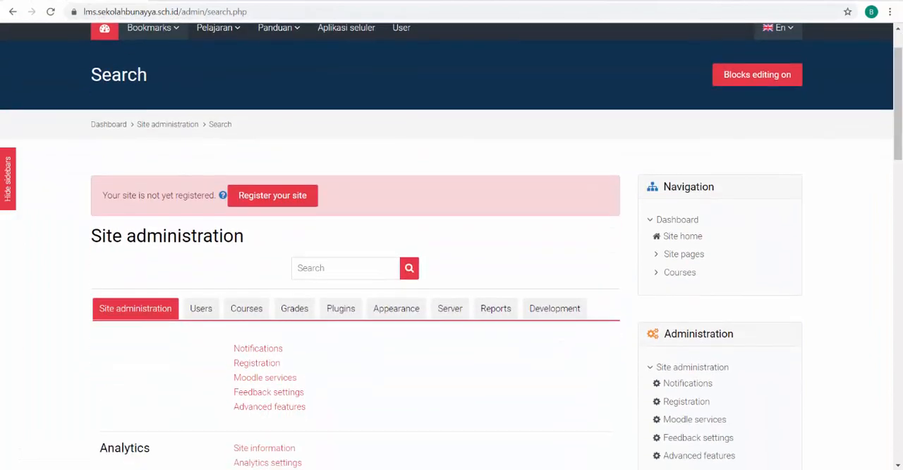
{"action": "mouse_move", "coordinate": [451, 469]}
{"action": "scroll", "coordinate": [141, 322], "scroll_direction": "down", "scroll_amount": 2}
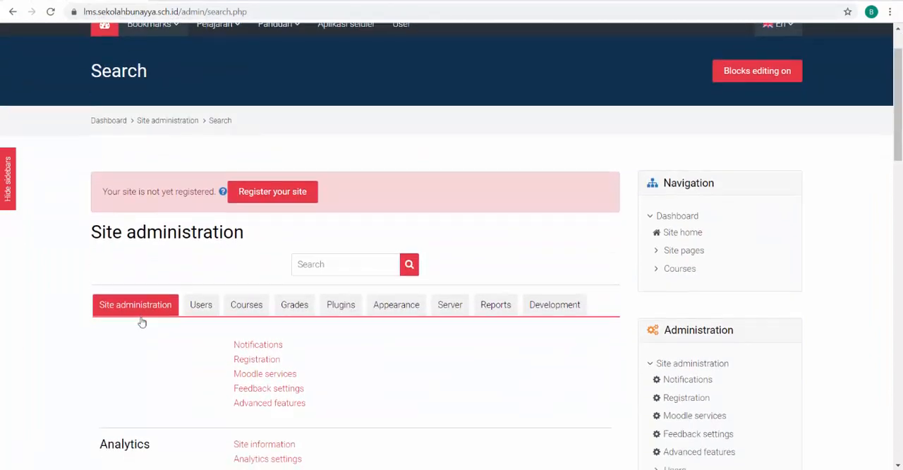
{"action": "left_click", "coordinate": [243, 192]}
{"action": "scroll", "coordinate": [220, 296], "scroll_direction": "down", "scroll_amount": 1}
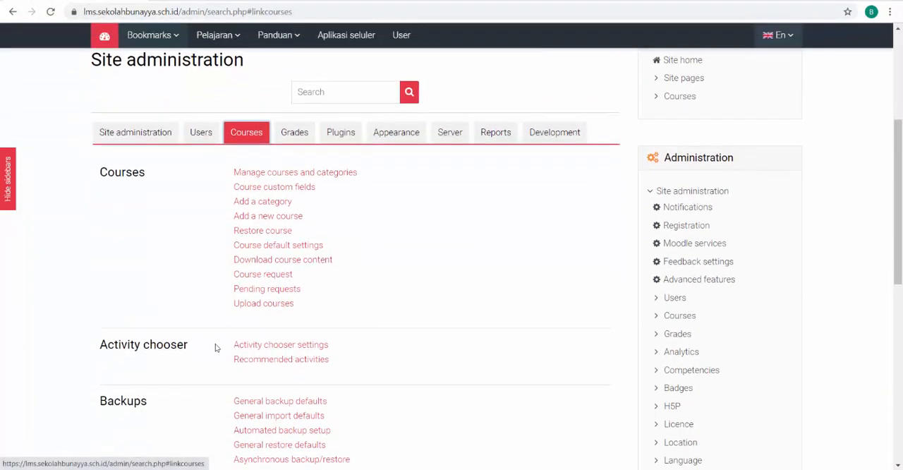
{"action": "left_click", "coordinate": [249, 307]}
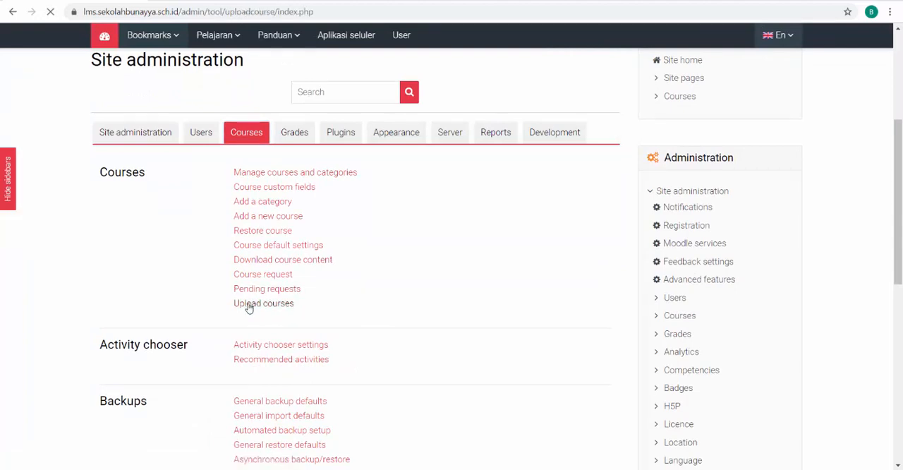
Upload Moodle_Course_Upload 1.csv from the Moodle Data User folder as the course import file
{"action": "scroll", "coordinate": [88, 269], "scroll_direction": "down", "scroll_amount": 3}
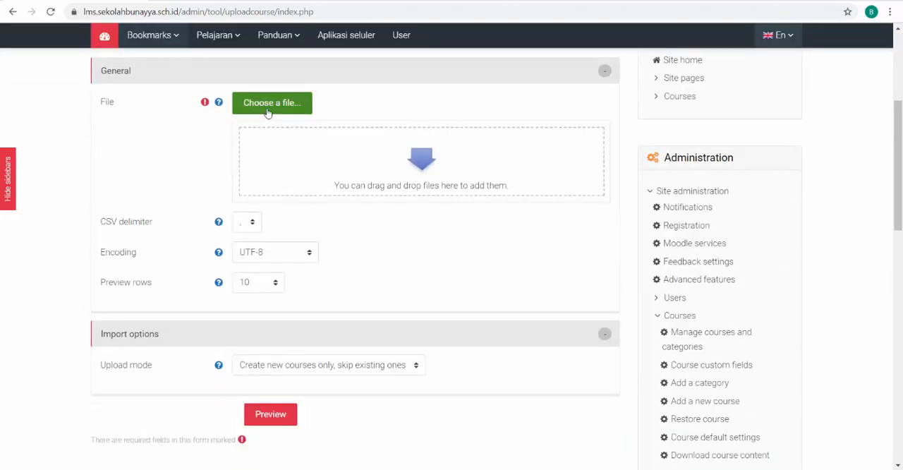
{"action": "left_click", "coordinate": [268, 112]}
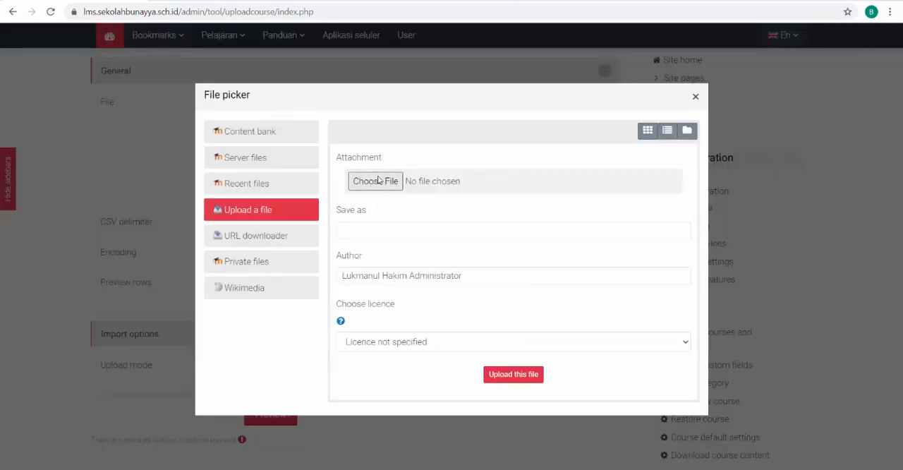
{"action": "left_click", "coordinate": [378, 181]}
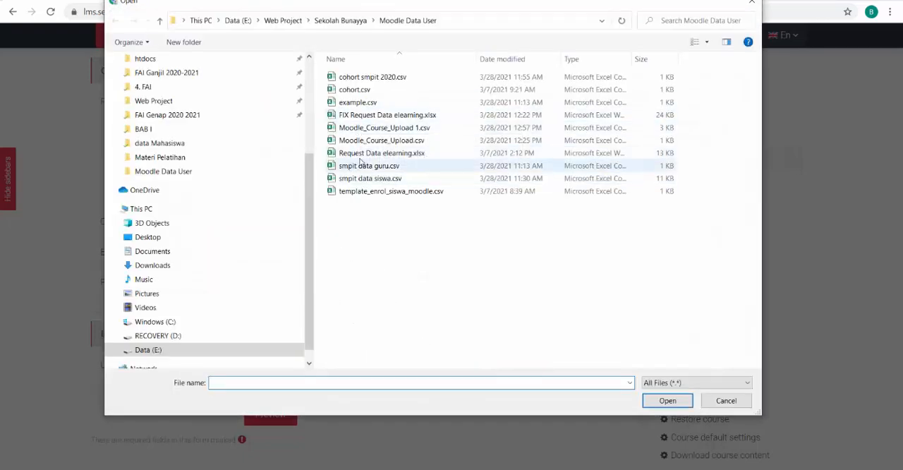
{"action": "left_click", "coordinate": [668, 400]}
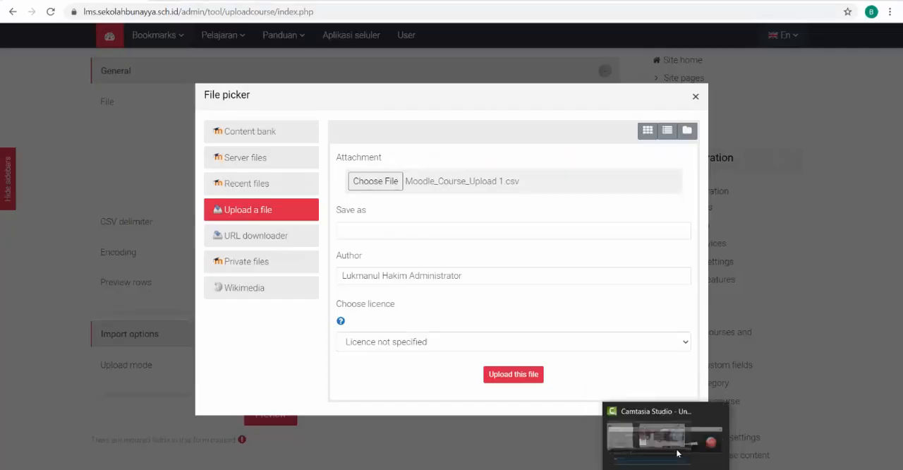
{"action": "left_click", "coordinate": [677, 452]}
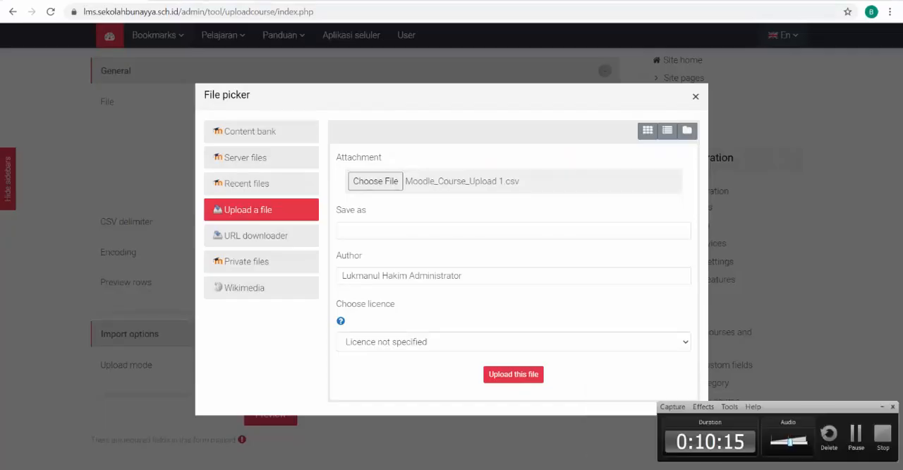
{"action": "left_click", "coordinate": [854, 435]}
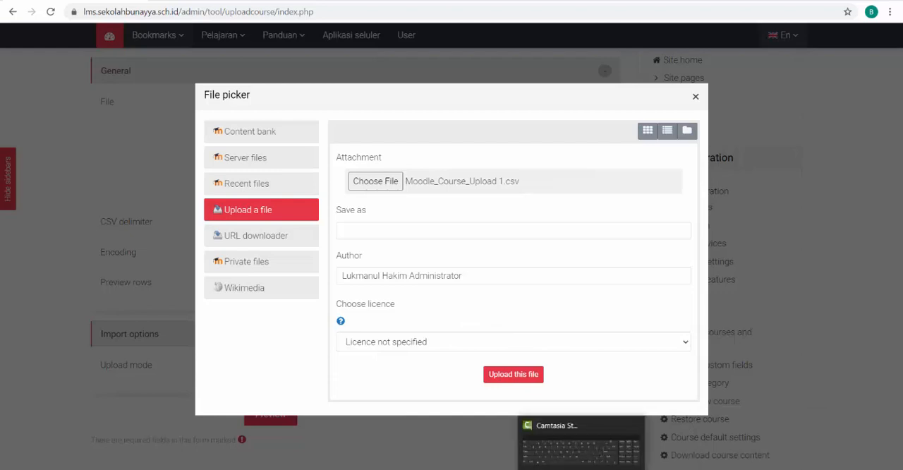
{"action": "left_click", "coordinate": [667, 468]}
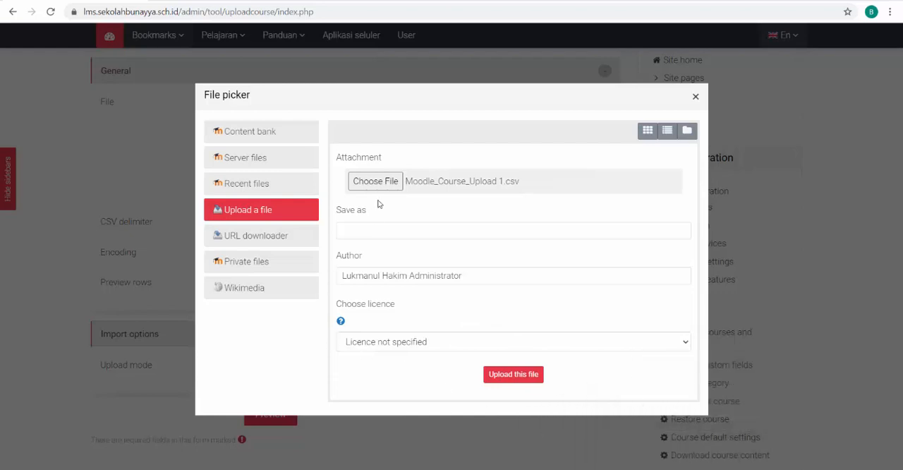
{"action": "left_click", "coordinate": [511, 377]}
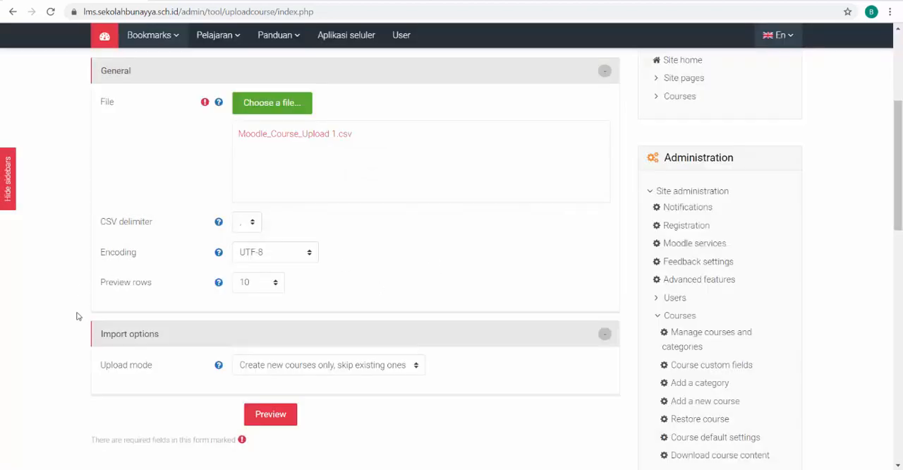
Review the CSV delimiter, encoding, preview rows and upload mode settings of the course import
{"action": "scroll", "coordinate": [229, 332], "scroll_direction": "down", "scroll_amount": 1}
{"action": "scroll", "coordinate": [232, 282], "scroll_direction": "up", "scroll_amount": 2}
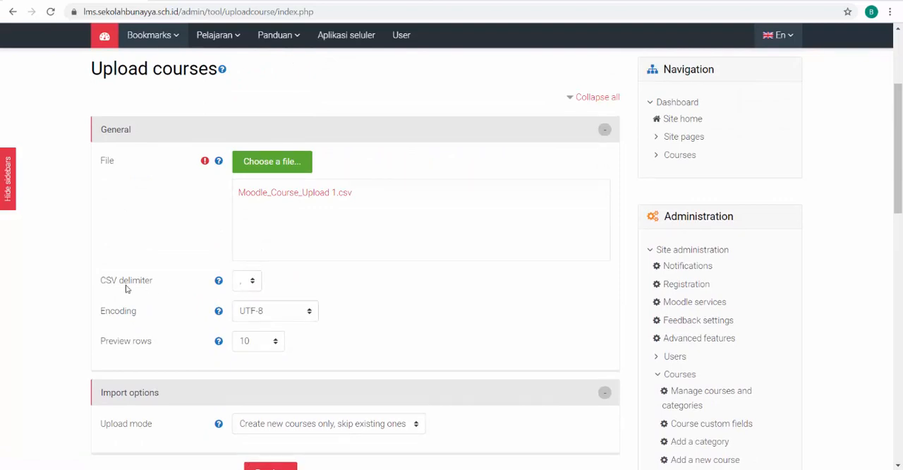
{"action": "scroll", "coordinate": [84, 322], "scroll_direction": "down", "scroll_amount": 3}
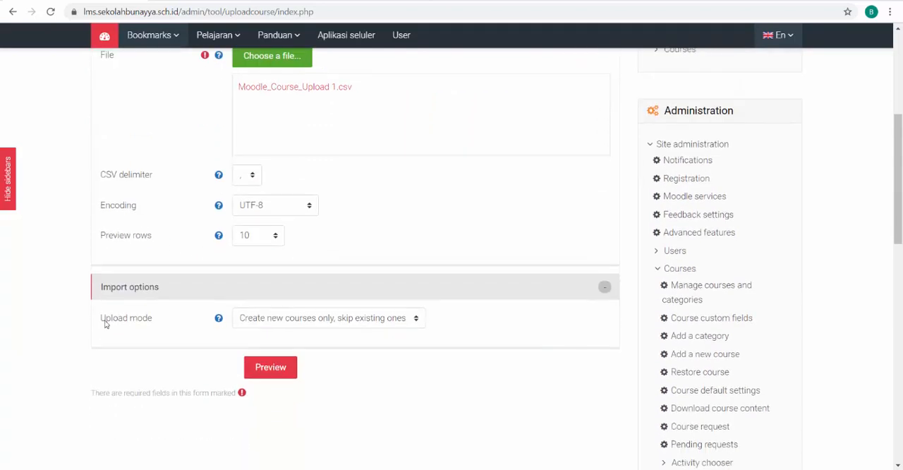
Set the upload mode to Create new courses only, skip existing ones, and preview the course import
{"action": "left_click", "coordinate": [347, 311]}
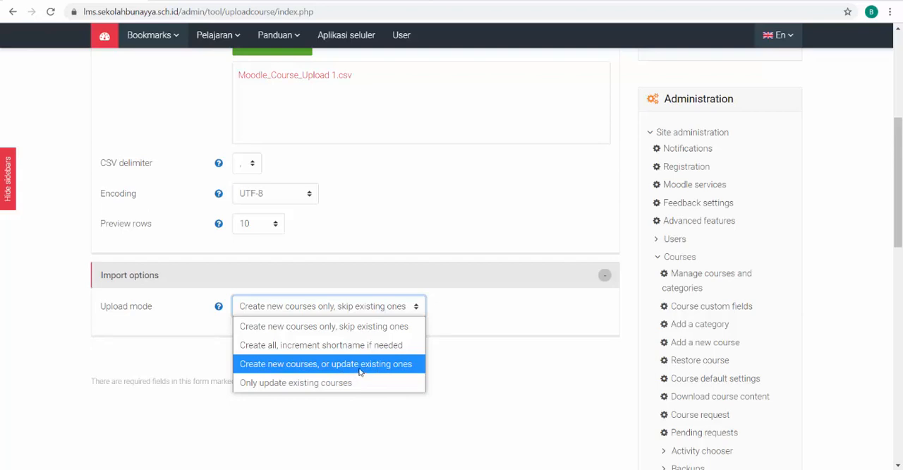
{"action": "left_click", "coordinate": [364, 328]}
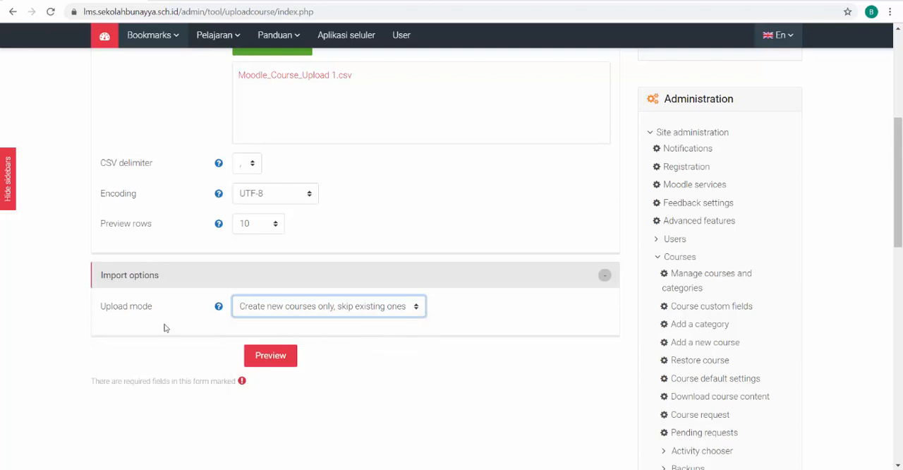
{"action": "scroll", "coordinate": [166, 326], "scroll_direction": "up", "scroll_amount": 3}
{"action": "scroll", "coordinate": [165, 327], "scroll_direction": "down", "scroll_amount": 3}
{"action": "left_click", "coordinate": [270, 359]}
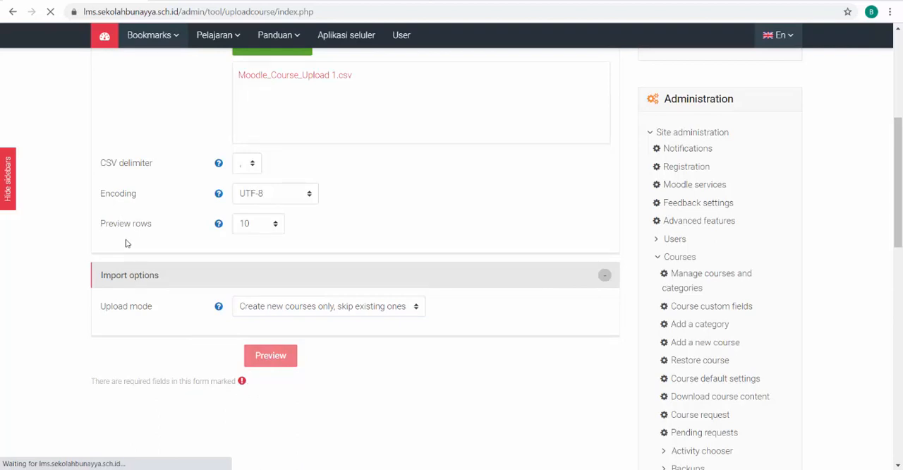
Review the upload courses preview table together with the import options, course process and default course values
{"action": "scroll", "coordinate": [75, 355], "scroll_direction": "down", "scroll_amount": 4}
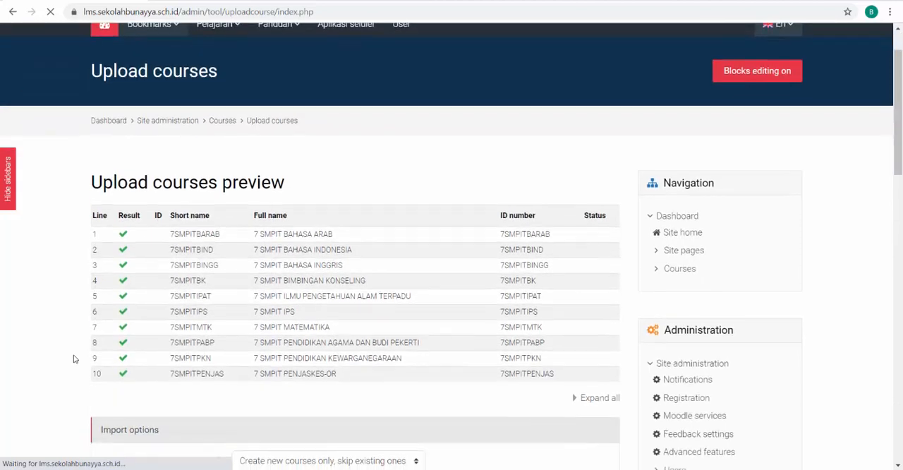
{"action": "scroll", "coordinate": [110, 347], "scroll_direction": "down", "scroll_amount": 6}
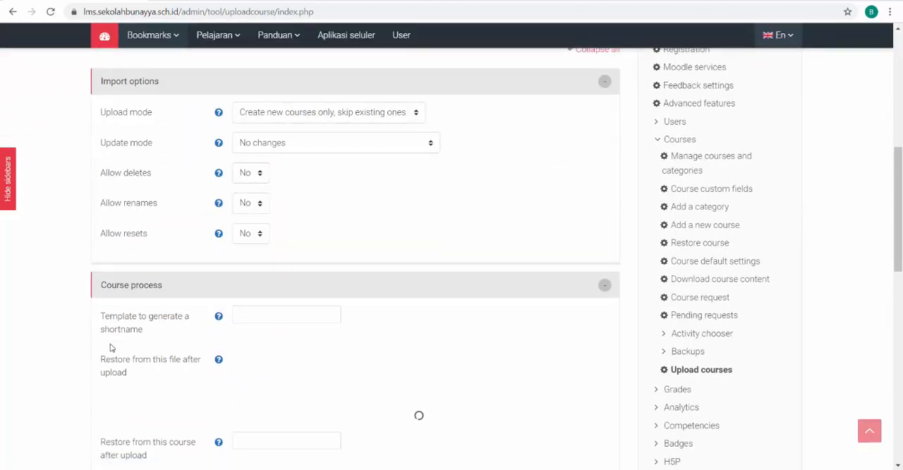
{"action": "scroll", "coordinate": [110, 347], "scroll_direction": "up", "scroll_amount": 9}
{"action": "scroll", "coordinate": [110, 347], "scroll_direction": "up", "scroll_amount": 1}
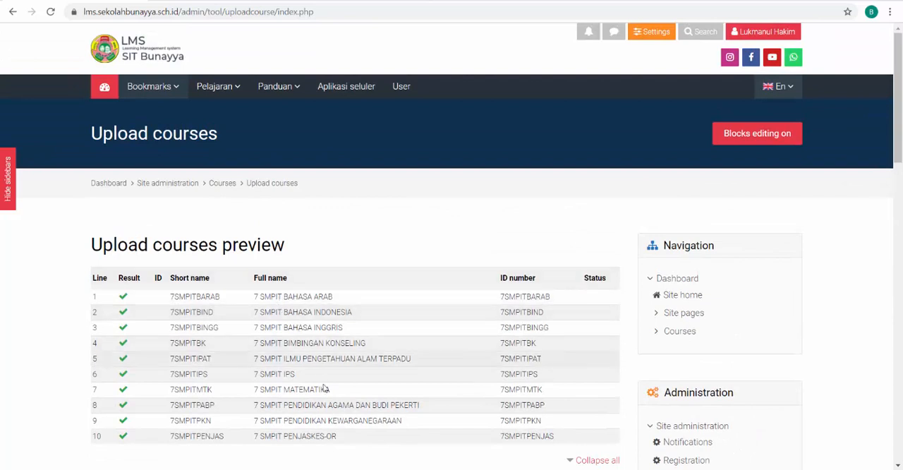
{"action": "scroll", "coordinate": [270, 296], "scroll_direction": "down", "scroll_amount": 1}
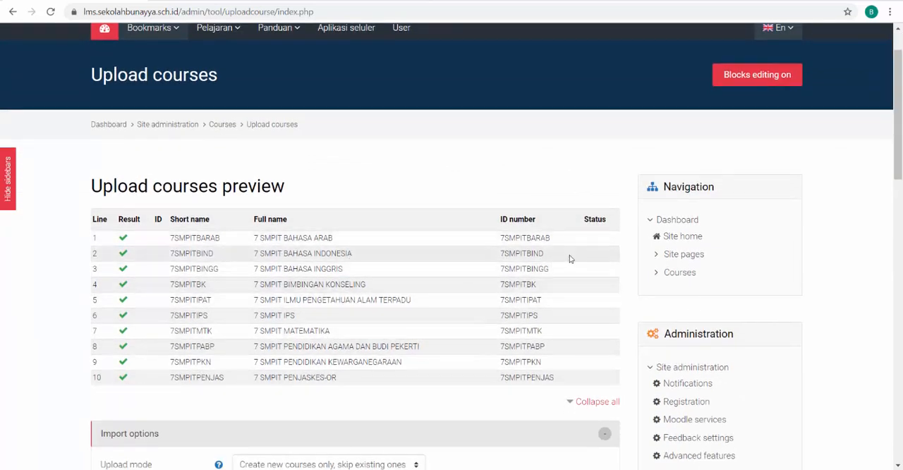
{"action": "scroll", "coordinate": [472, 417], "scroll_direction": "down", "scroll_amount": 10}
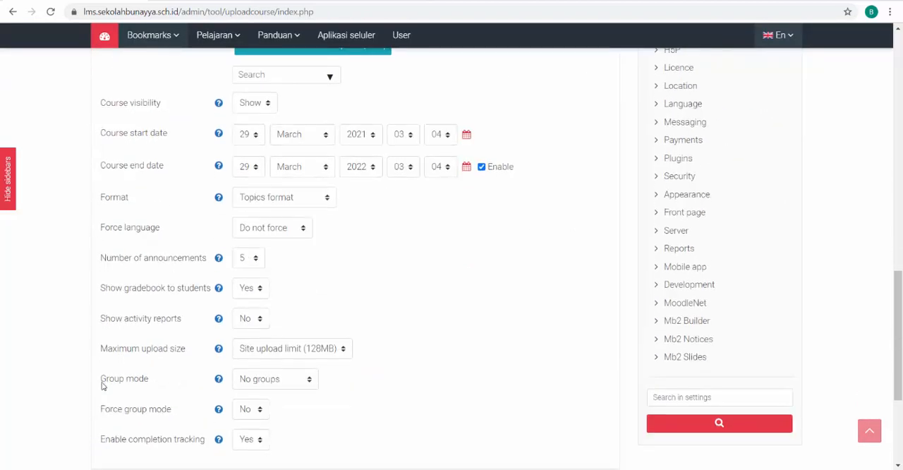
{"action": "scroll", "coordinate": [102, 385], "scroll_direction": "down", "scroll_amount": 3}
{"action": "scroll", "coordinate": [102, 385], "scroll_direction": "up", "scroll_amount": 5}
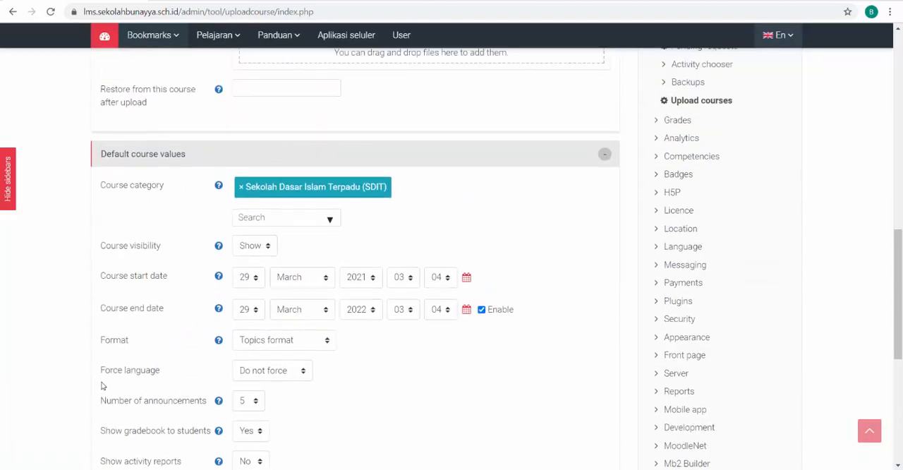
{"action": "scroll", "coordinate": [103, 382], "scroll_direction": "up", "scroll_amount": 3}
{"action": "scroll", "coordinate": [103, 383], "scroll_direction": "down", "scroll_amount": 4}
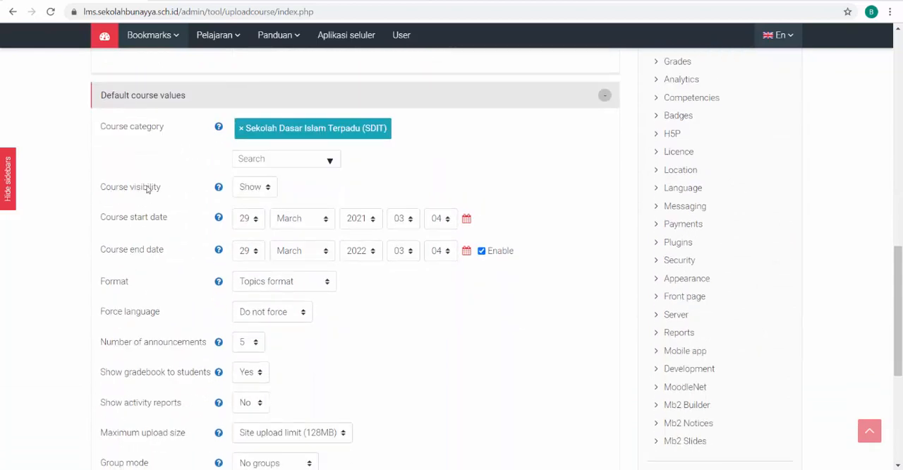
Choose Show as the default course visibility and keep the forced language at Do not force
{"action": "left_click", "coordinate": [268, 188]}
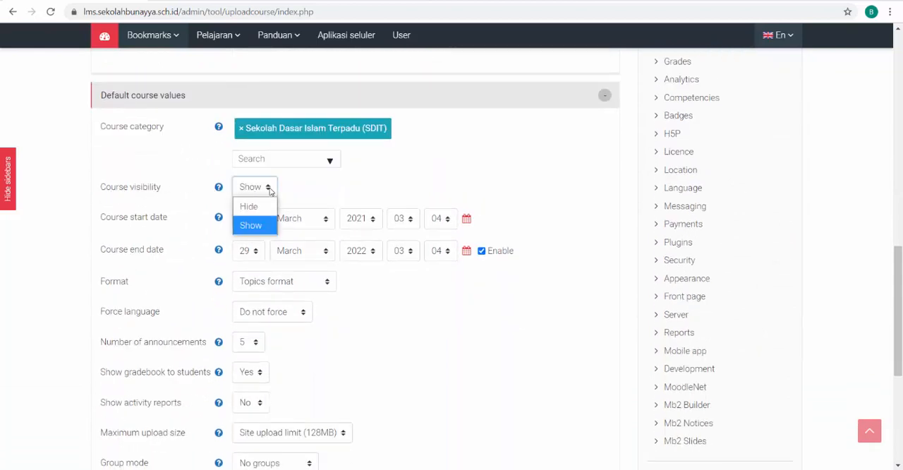
{"action": "left_click", "coordinate": [261, 226]}
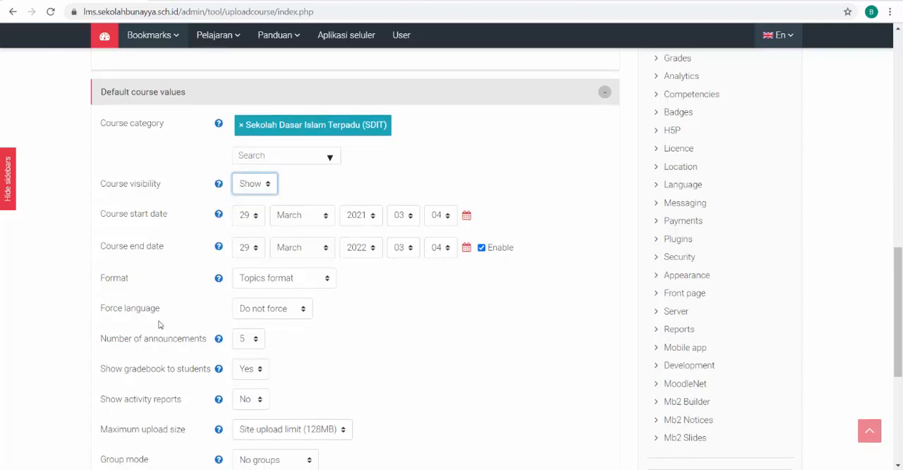
{"action": "scroll", "coordinate": [240, 237], "scroll_direction": "down", "scroll_amount": 2}
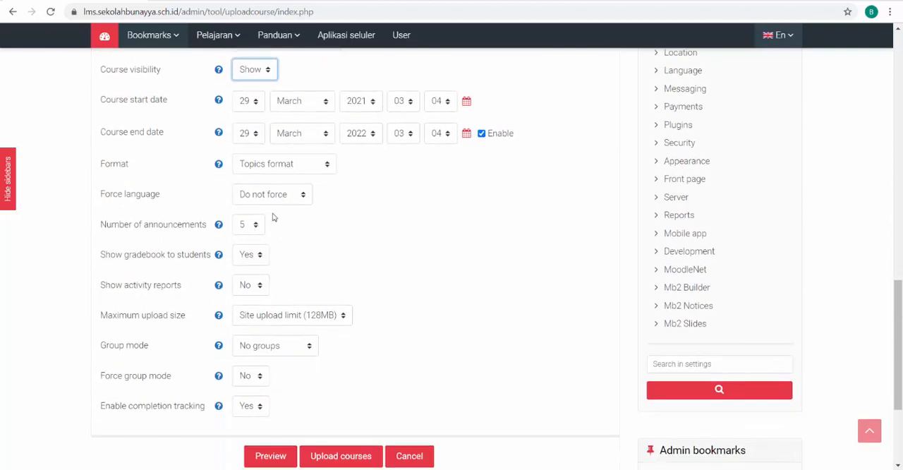
{"action": "left_click", "coordinate": [305, 193]}
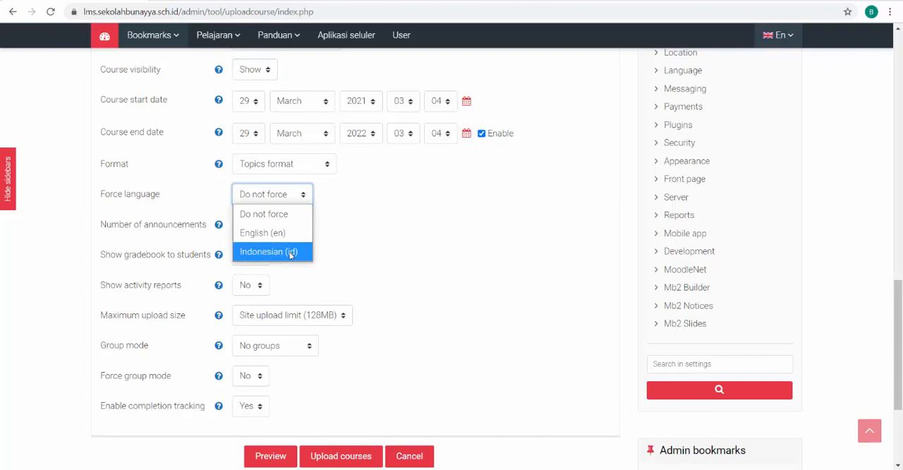
{"action": "left_click", "coordinate": [295, 205]}
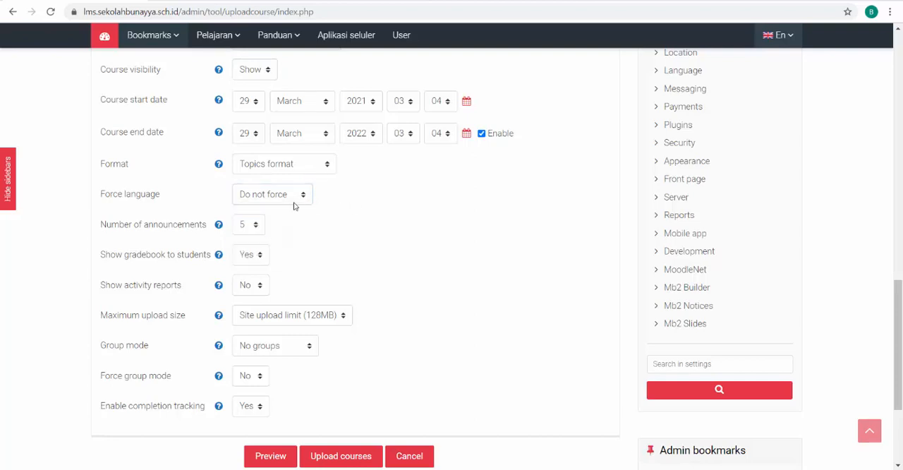
Set the default group mode to Visible groups, with Force group mode and Enable completion tracking both at Yes
{"action": "scroll", "coordinate": [99, 314], "scroll_direction": "down", "scroll_amount": 1}
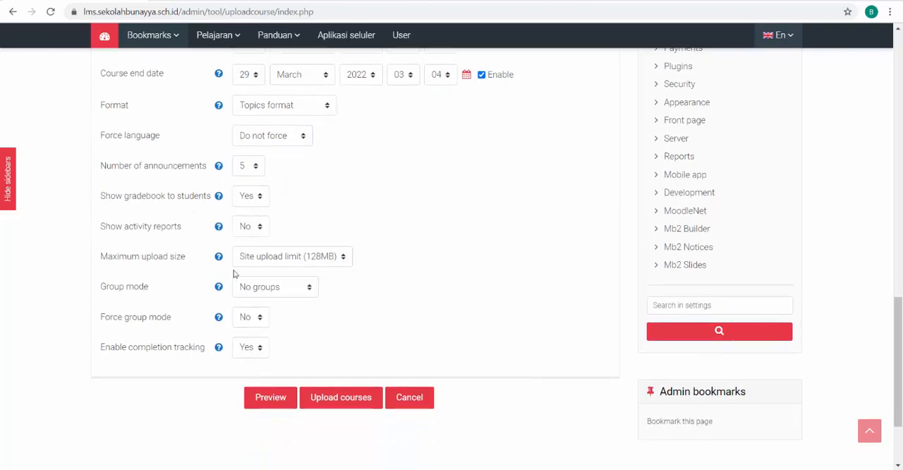
{"action": "left_click", "coordinate": [295, 288]}
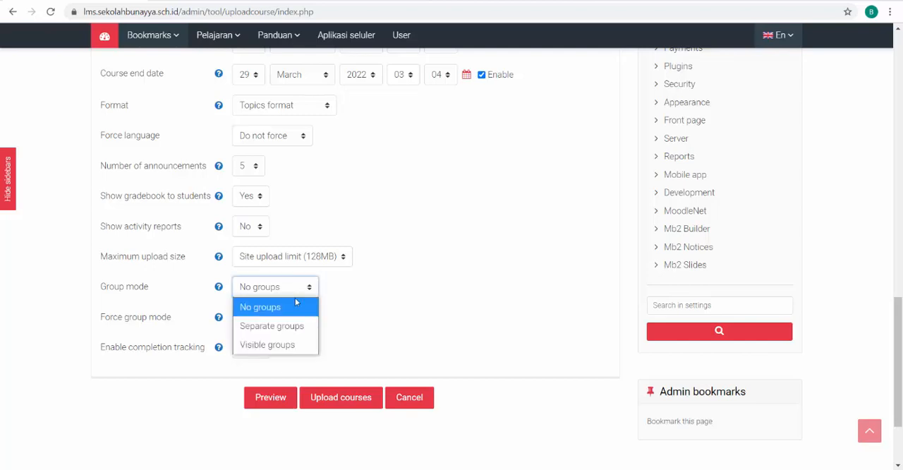
{"action": "left_click", "coordinate": [281, 346]}
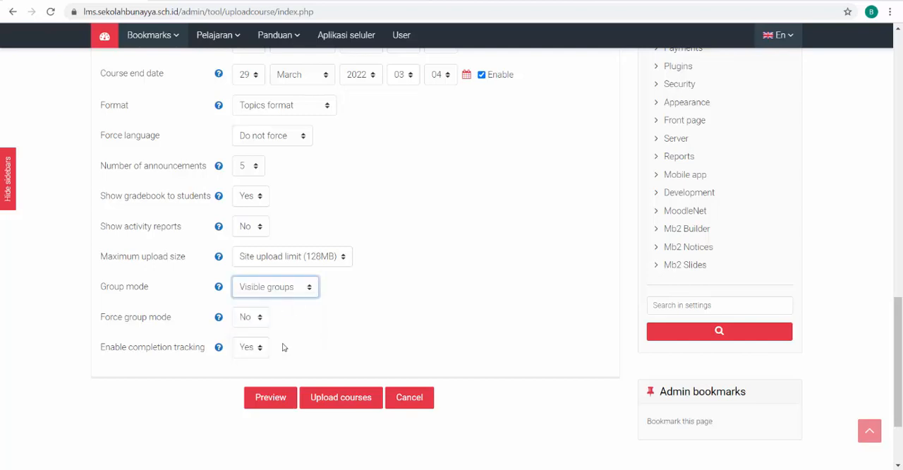
{"action": "left_click", "coordinate": [252, 319]}
{"action": "left_click", "coordinate": [253, 356]}
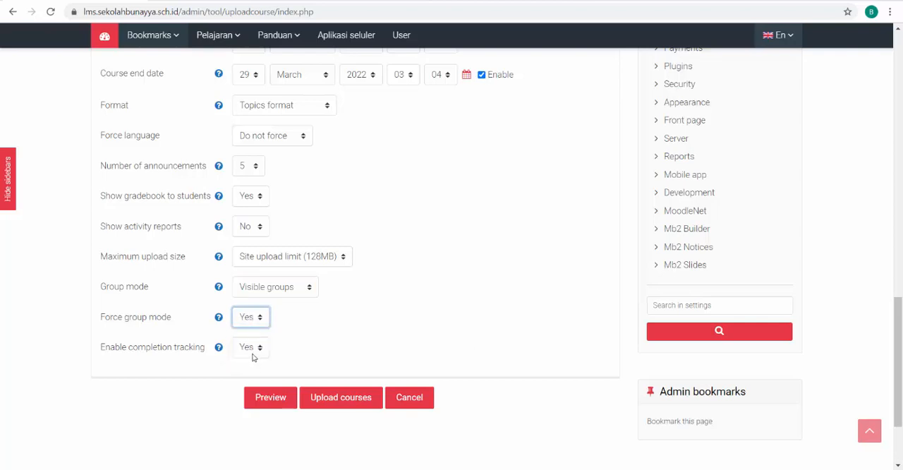
{"action": "left_click", "coordinate": [252, 348]}
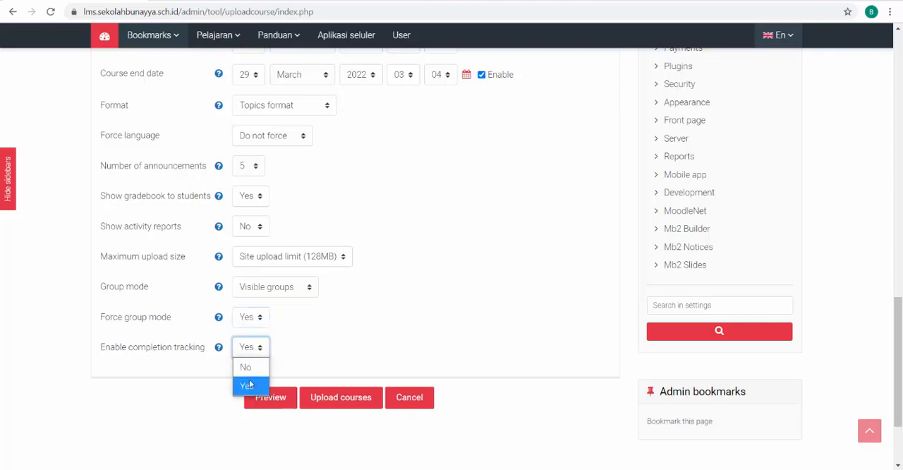
{"action": "left_click", "coordinate": [242, 388]}
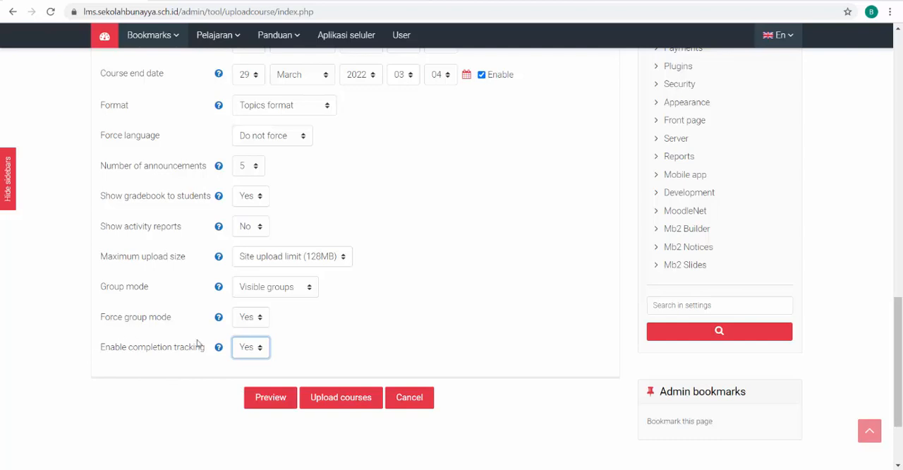
Choose Topics format as the course format in the default course values
{"action": "scroll", "coordinate": [191, 342], "scroll_direction": "up", "scroll_amount": 2}
{"action": "scroll", "coordinate": [92, 390], "scroll_direction": "up", "scroll_amount": 1}
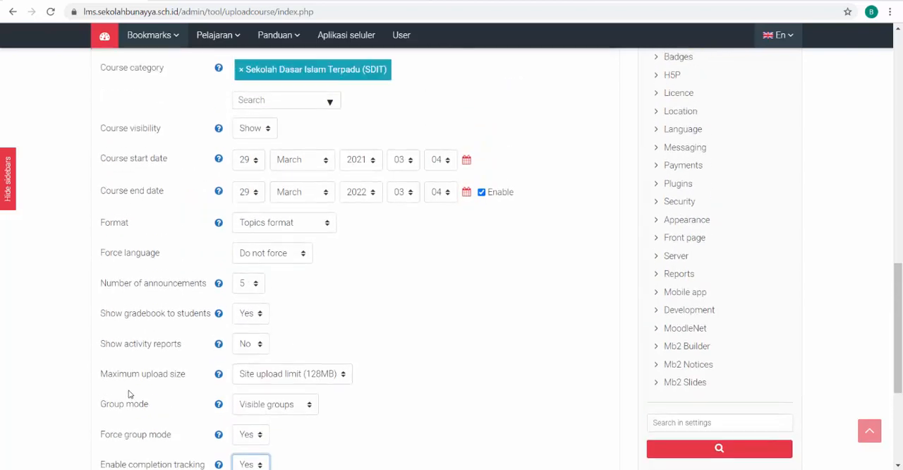
{"action": "scroll", "coordinate": [131, 393], "scroll_direction": "up", "scroll_amount": 2}
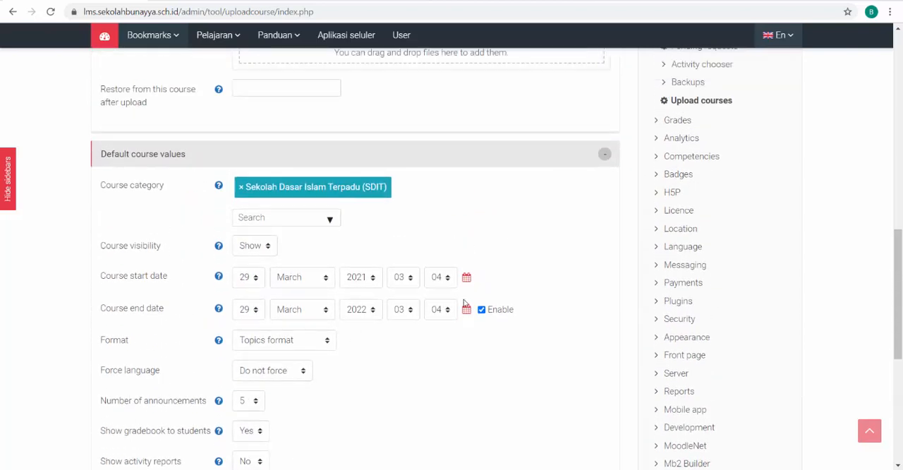
{"action": "scroll", "coordinate": [423, 343], "scroll_direction": "down", "scroll_amount": 1}
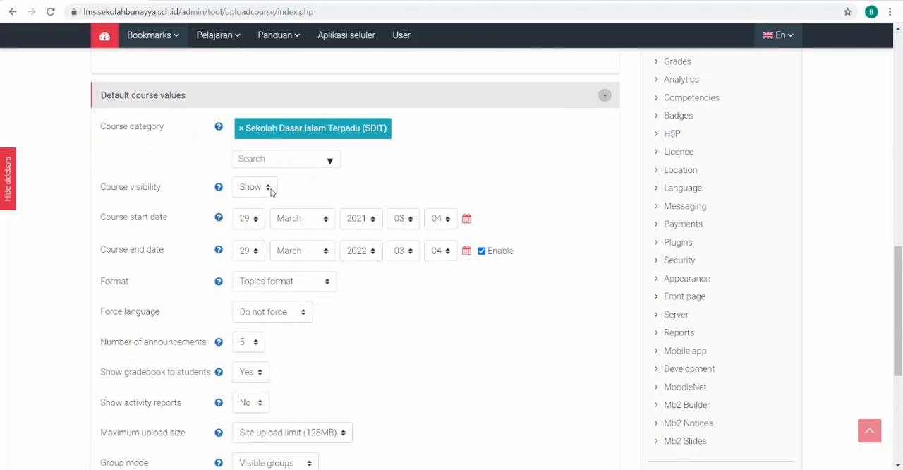
{"action": "left_click", "coordinate": [315, 283]}
{"action": "left_click", "coordinate": [289, 361]}
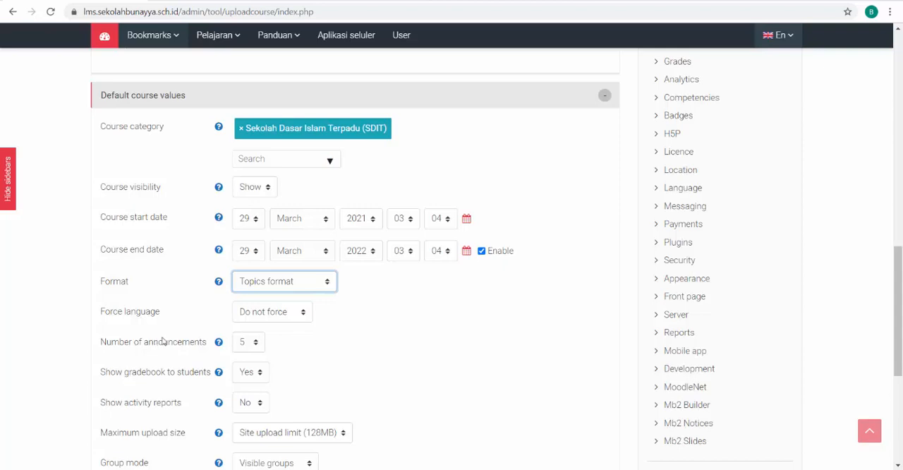
Check the default course values once more and upload the courses
{"action": "scroll", "coordinate": [162, 341], "scroll_direction": "down", "scroll_amount": 1}
{"action": "scroll", "coordinate": [167, 325], "scroll_direction": "down", "scroll_amount": 1}
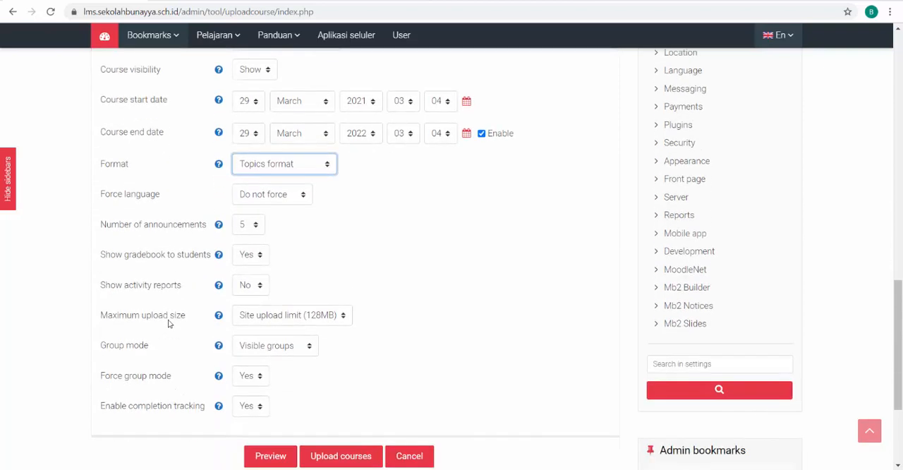
{"action": "scroll", "coordinate": [168, 323], "scroll_direction": "up", "scroll_amount": 3}
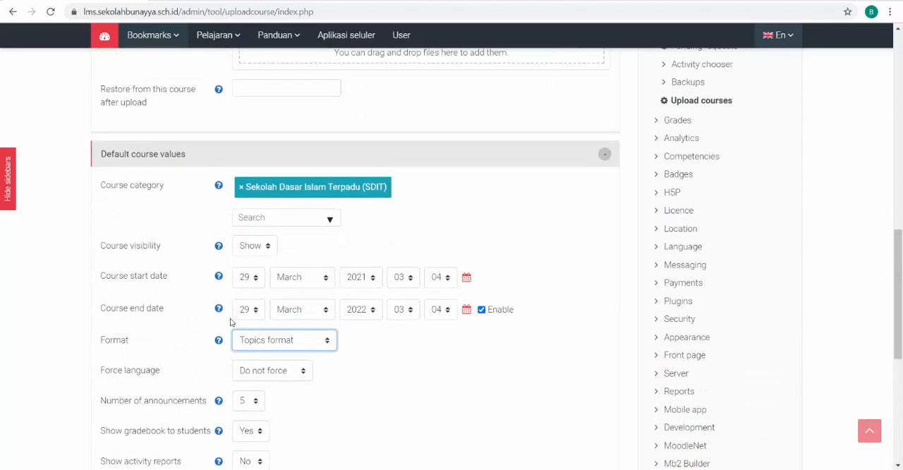
{"action": "scroll", "coordinate": [219, 339], "scroll_direction": "down", "scroll_amount": 3}
{"action": "scroll", "coordinate": [219, 339], "scroll_direction": "up", "scroll_amount": 4}
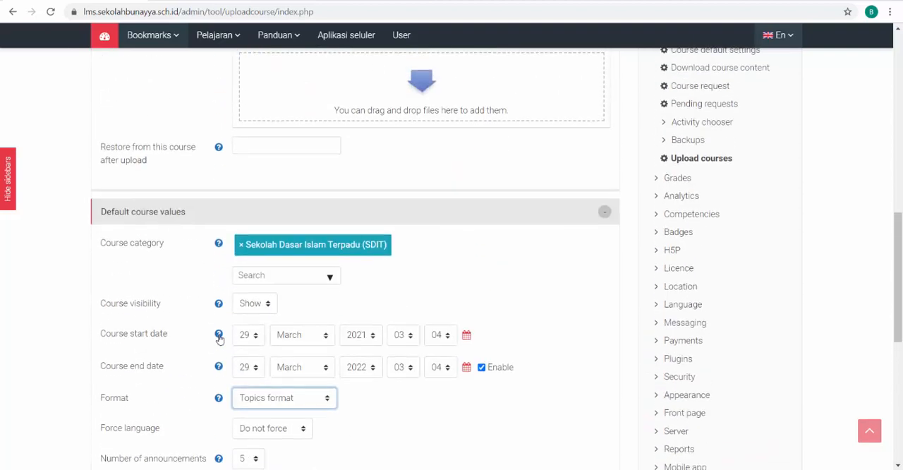
{"action": "scroll", "coordinate": [218, 339], "scroll_direction": "down", "scroll_amount": 6}
{"action": "scroll", "coordinate": [219, 338], "scroll_direction": "up", "scroll_amount": 4}
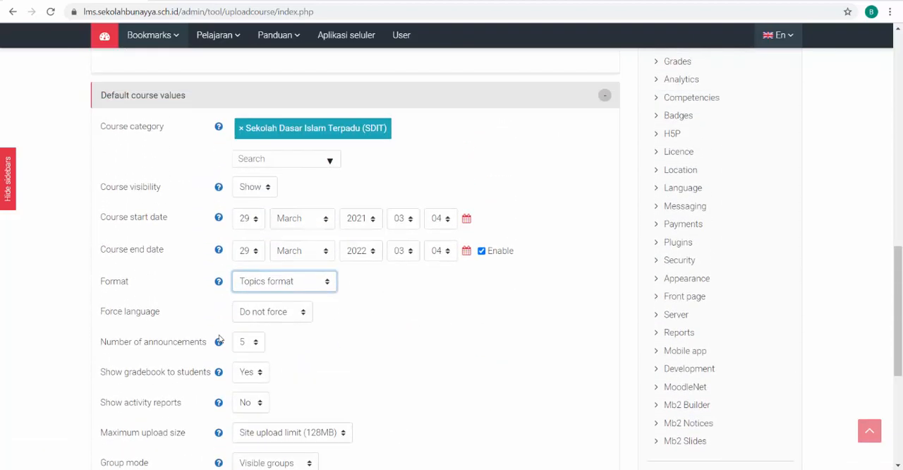
{"action": "scroll", "coordinate": [189, 329], "scroll_direction": "down", "scroll_amount": 5}
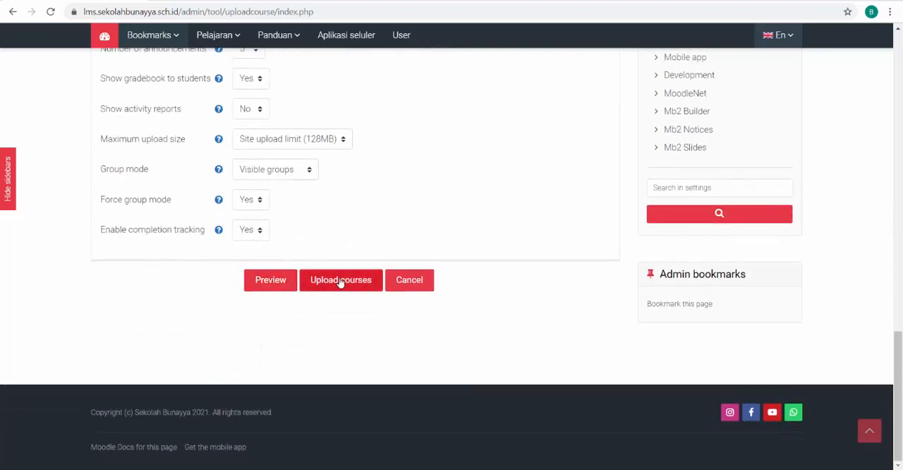
{"action": "left_click", "coordinate": [341, 281]}
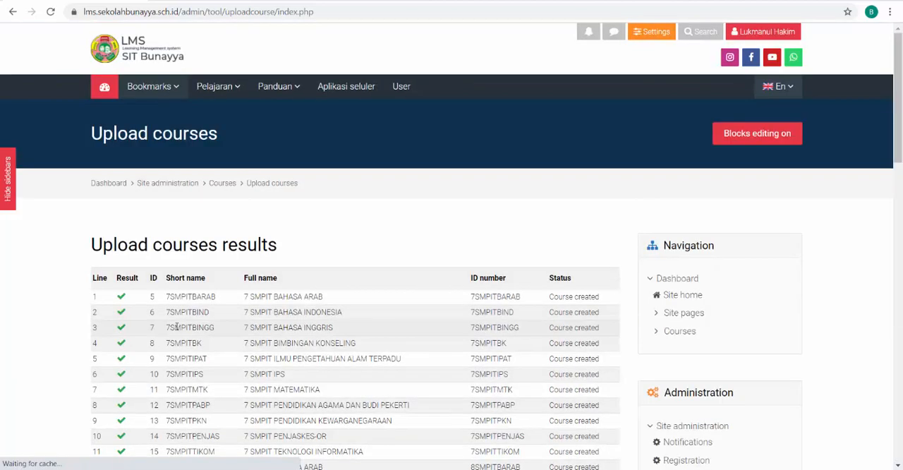
Review the upload courses results table and the summary of created, updated, deleted and failed courses
{"action": "scroll", "coordinate": [436, 329], "scroll_direction": "down", "scroll_amount": 6}
{"action": "scroll", "coordinate": [435, 329], "scroll_direction": "down", "scroll_amount": 2}
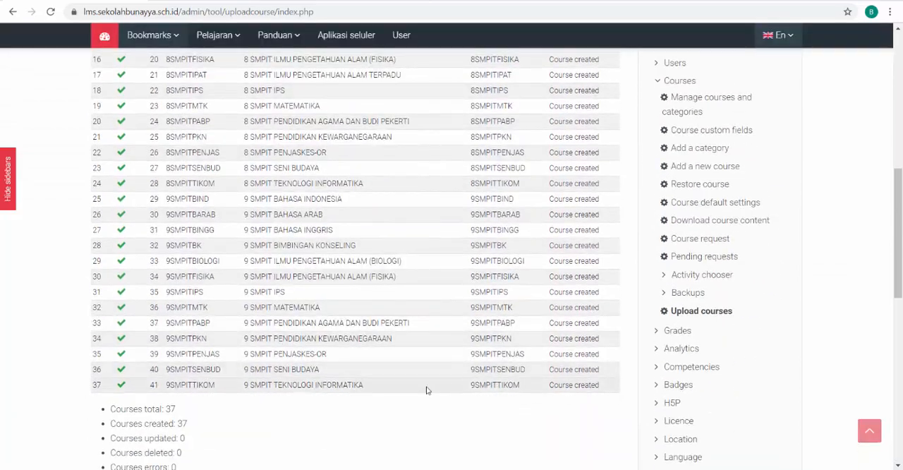
{"action": "scroll", "coordinate": [276, 385], "scroll_direction": "up", "scroll_amount": 3}
{"action": "scroll", "coordinate": [280, 381], "scroll_direction": "up", "scroll_amount": 4}
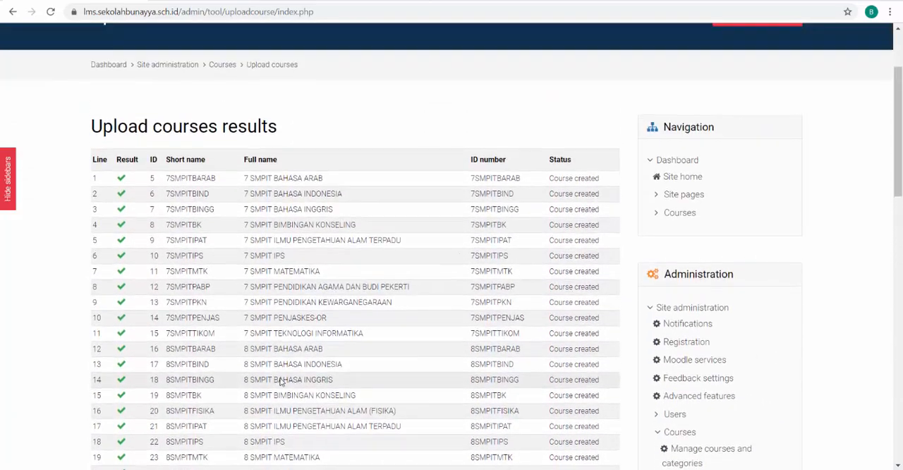
{"action": "scroll", "coordinate": [280, 380], "scroll_direction": "down", "scroll_amount": 8}
{"action": "scroll", "coordinate": [138, 345], "scroll_direction": "up", "scroll_amount": 6}
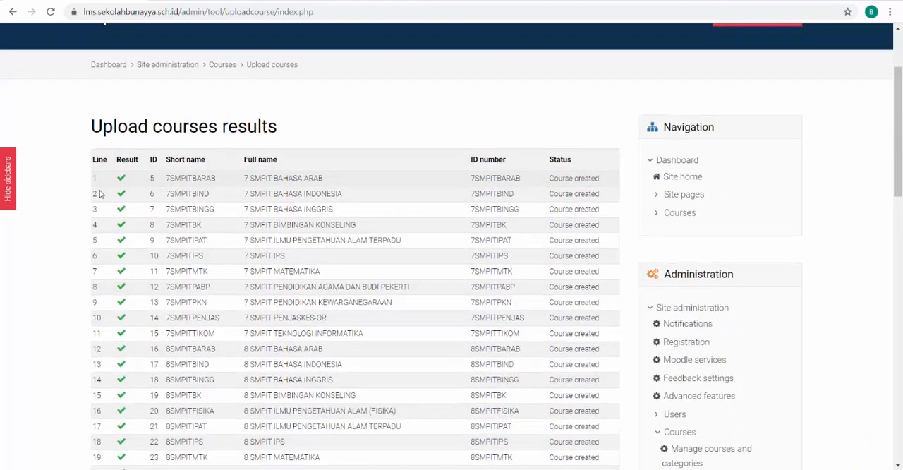
{"action": "scroll", "coordinate": [109, 226], "scroll_direction": "down", "scroll_amount": 7}
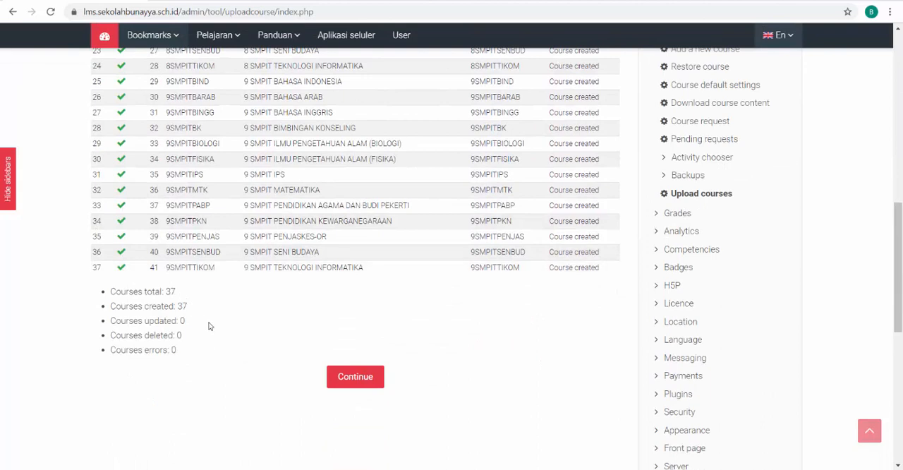
Leave the upload results and return to the empty Upload courses form
{"action": "left_click", "coordinate": [355, 381]}
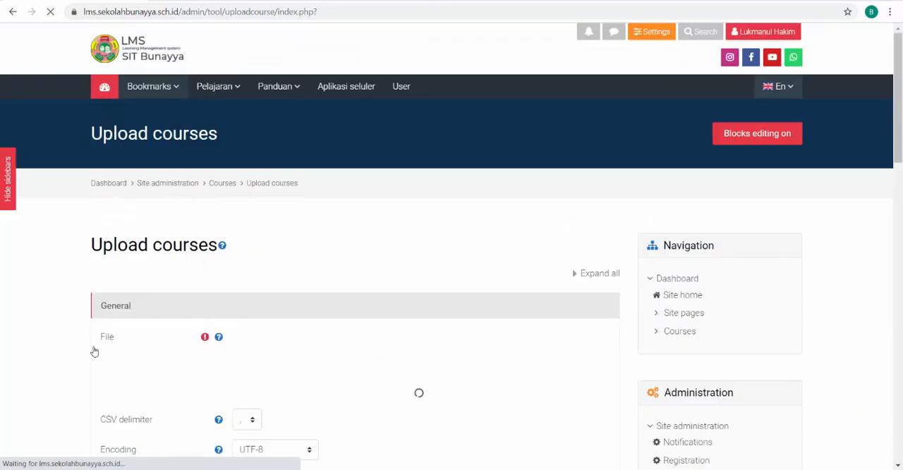
{"action": "scroll", "coordinate": [93, 349], "scroll_direction": "down", "scroll_amount": 2}
{"action": "scroll", "coordinate": [94, 350], "scroll_direction": "down", "scroll_amount": 10}
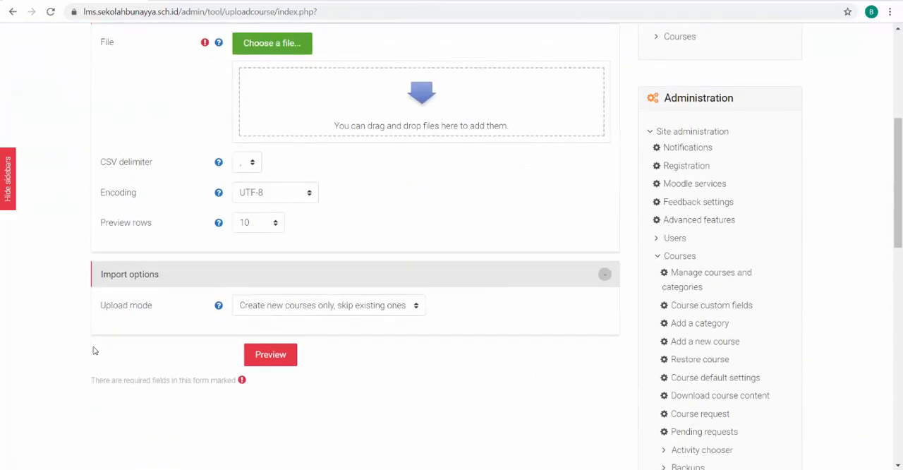
{"action": "scroll", "coordinate": [93, 349], "scroll_direction": "up", "scroll_amount": 10}
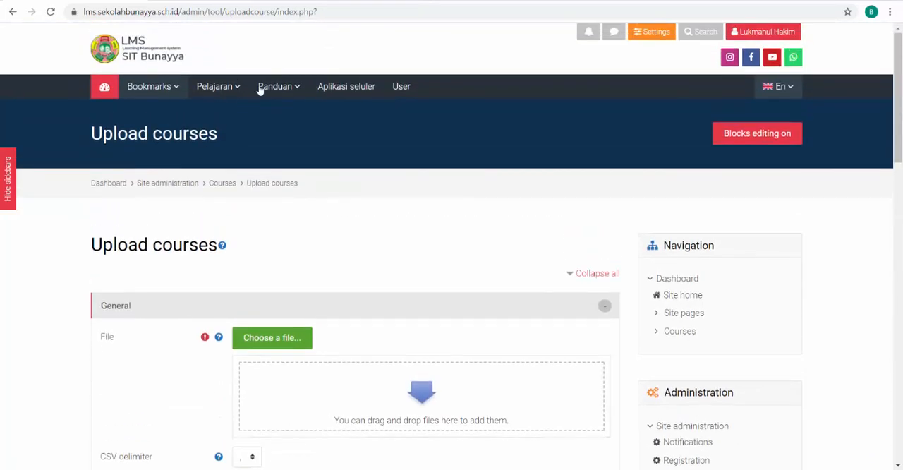
{"action": "left_click", "coordinate": [262, 87]}
{"action": "left_click", "coordinate": [237, 89]}
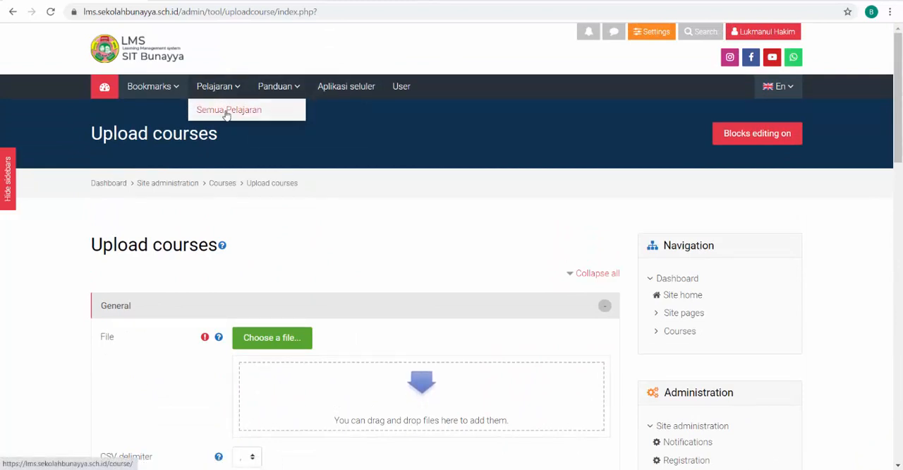
{"action": "left_click", "coordinate": [275, 87]}
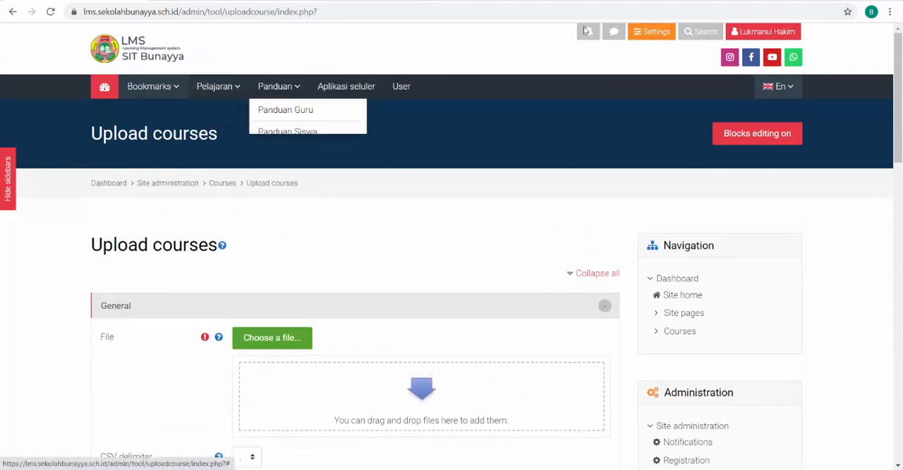
{"action": "left_click", "coordinate": [633, 72]}
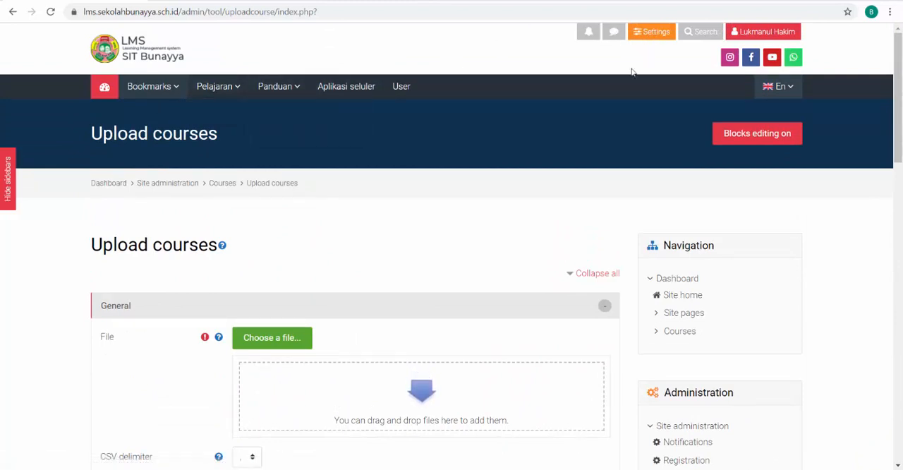
Open the page with all courses and look through the uploaded SMPIT courses
{"action": "left_click", "coordinate": [675, 331]}
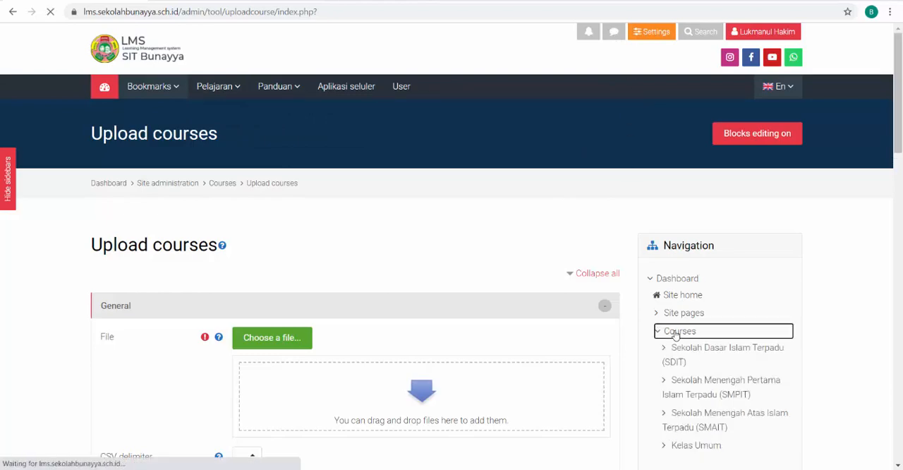
{"action": "scroll", "coordinate": [631, 357], "scroll_direction": "down", "scroll_amount": 1}
{"action": "scroll", "coordinate": [631, 357], "scroll_direction": "down", "scroll_amount": 15}
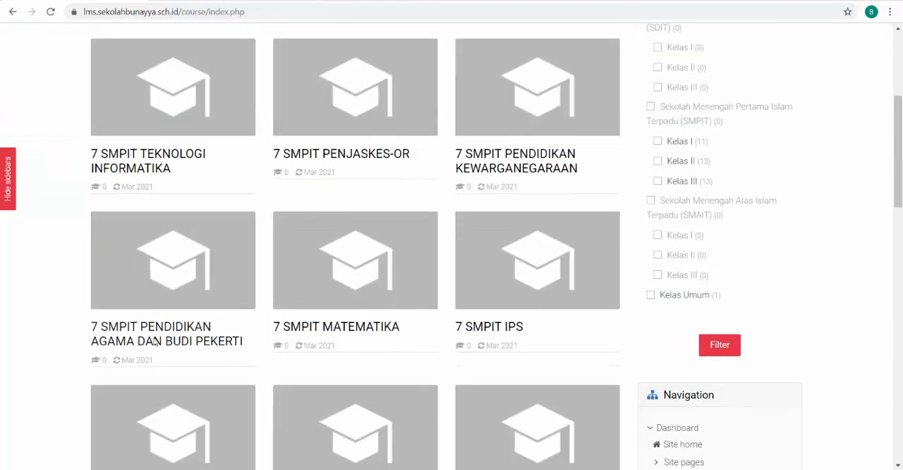
{"action": "scroll", "coordinate": [69, 354], "scroll_direction": "up", "scroll_amount": 20}
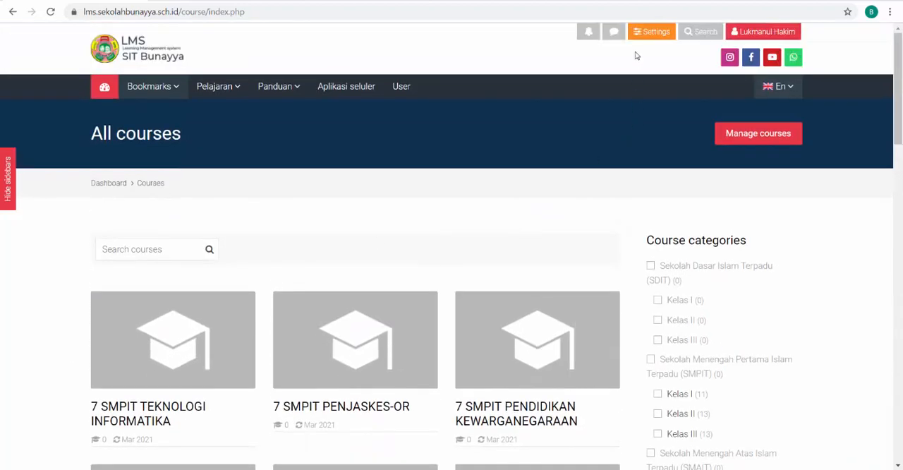
Go to Site administration and open Manage courses and categories
{"action": "left_click", "coordinate": [649, 32]}
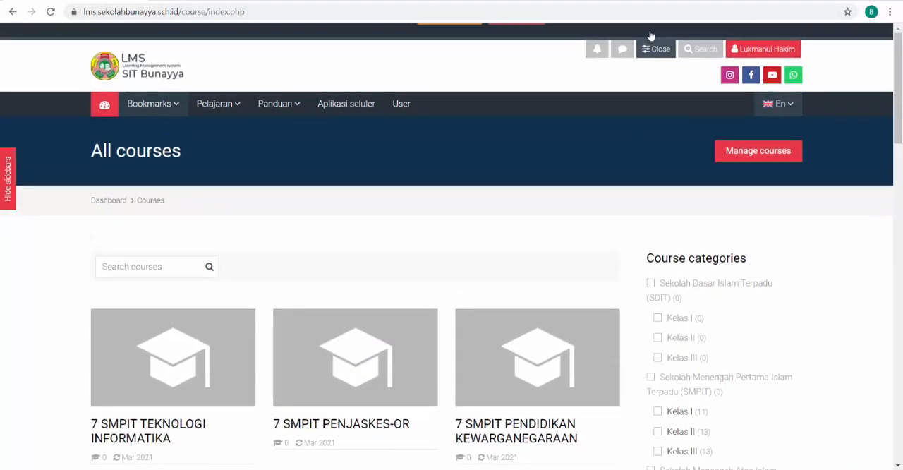
{"action": "left_click", "coordinate": [437, 47]}
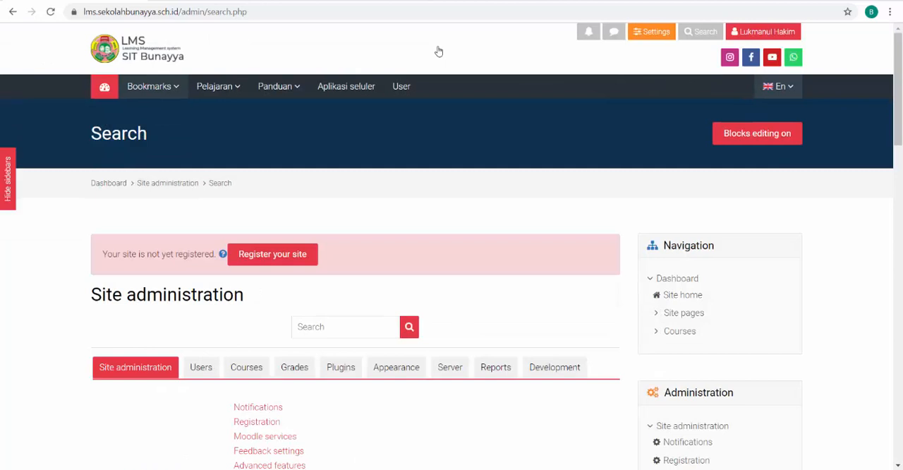
{"action": "scroll", "coordinate": [277, 331], "scroll_direction": "down", "scroll_amount": 3}
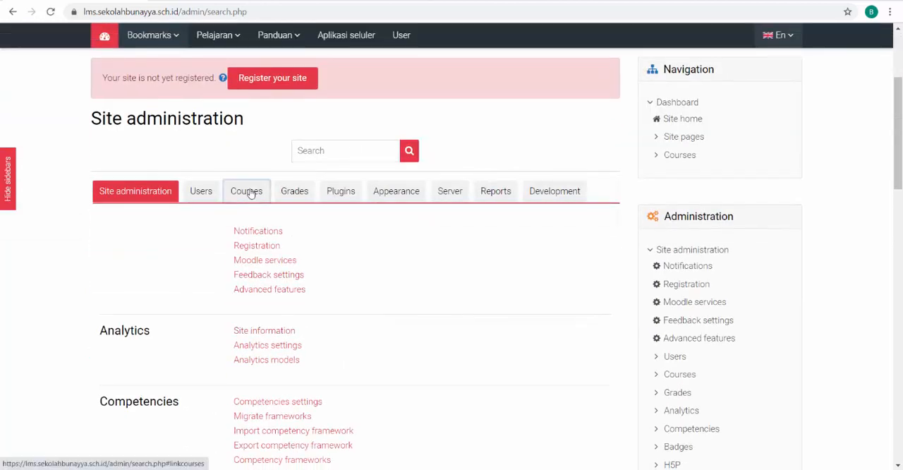
{"action": "left_click", "coordinate": [251, 198]}
{"action": "left_click", "coordinate": [303, 233]}
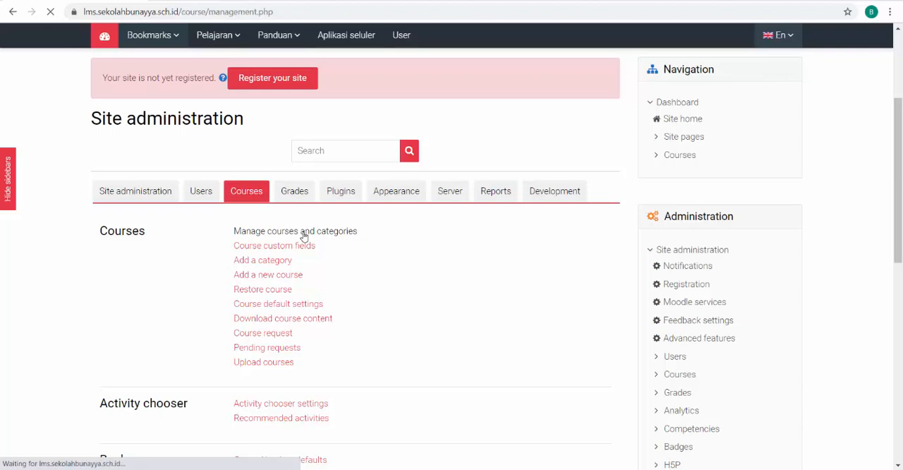
Check the course counts in the category tree, then examine the courses listed in Kelas I under Sekolah Menengah Pertama Islam Terpadu (SMPIT)
{"action": "scroll", "coordinate": [11, 367], "scroll_direction": "down", "scroll_amount": 5}
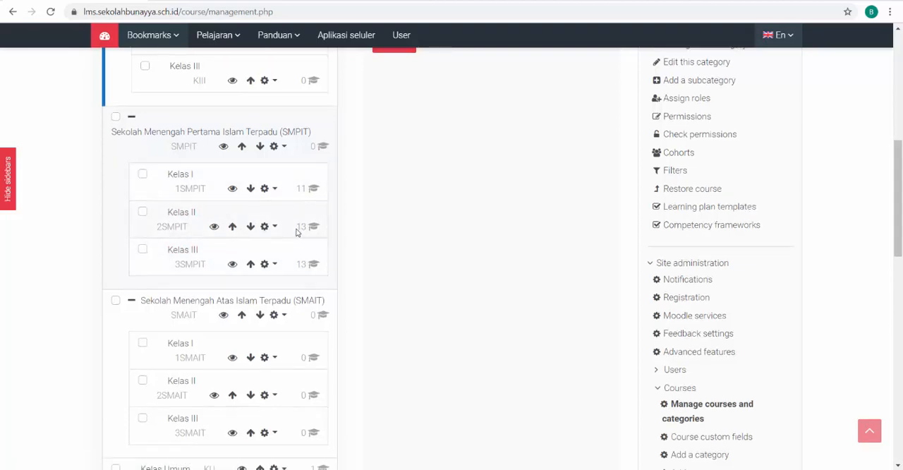
{"action": "scroll", "coordinate": [300, 205], "scroll_direction": "down", "scroll_amount": 4}
{"action": "scroll", "coordinate": [283, 254], "scroll_direction": "down", "scroll_amount": 4}
{"action": "scroll", "coordinate": [264, 306], "scroll_direction": "up", "scroll_amount": 9}
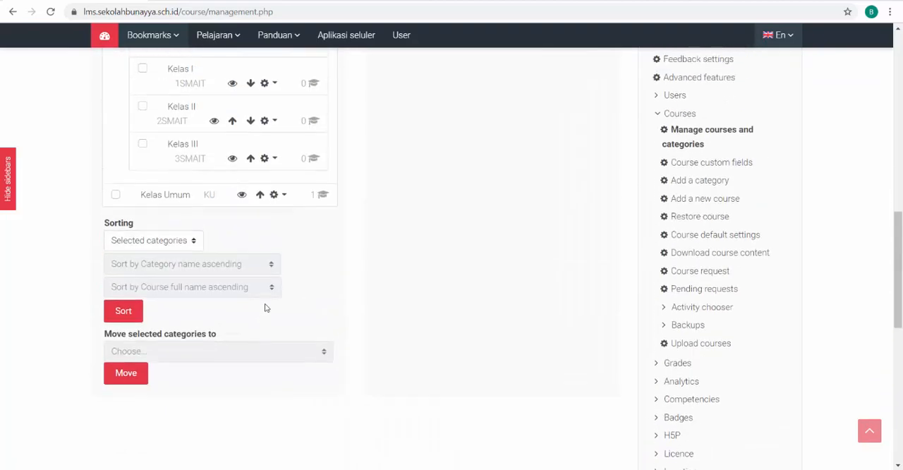
{"action": "scroll", "coordinate": [231, 289], "scroll_direction": "up", "scroll_amount": 1}
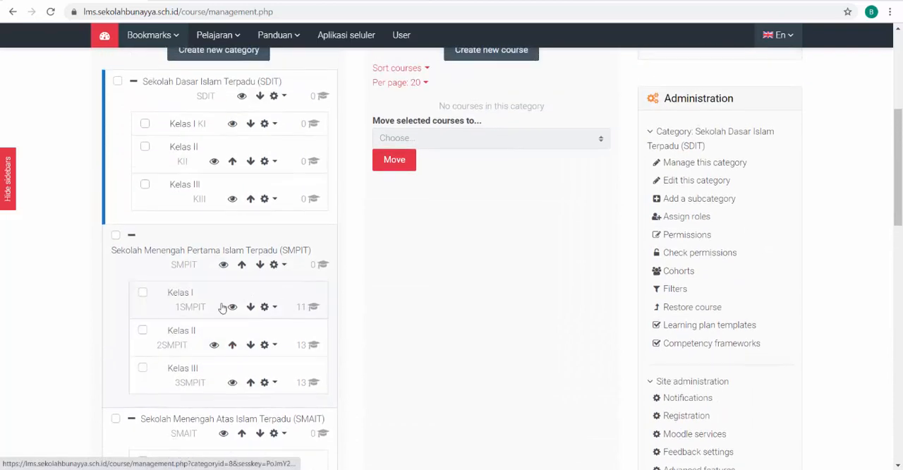
{"action": "left_click", "coordinate": [181, 295]}
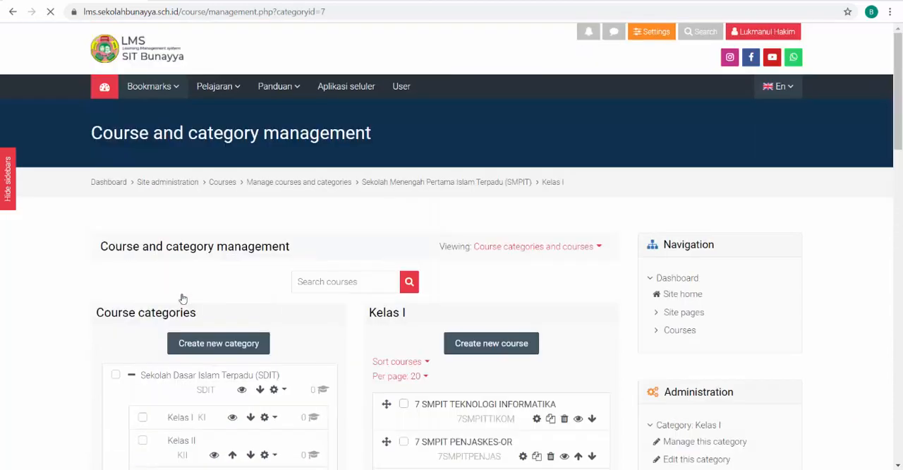
{"action": "scroll", "coordinate": [459, 308], "scroll_direction": "down", "scroll_amount": 4}
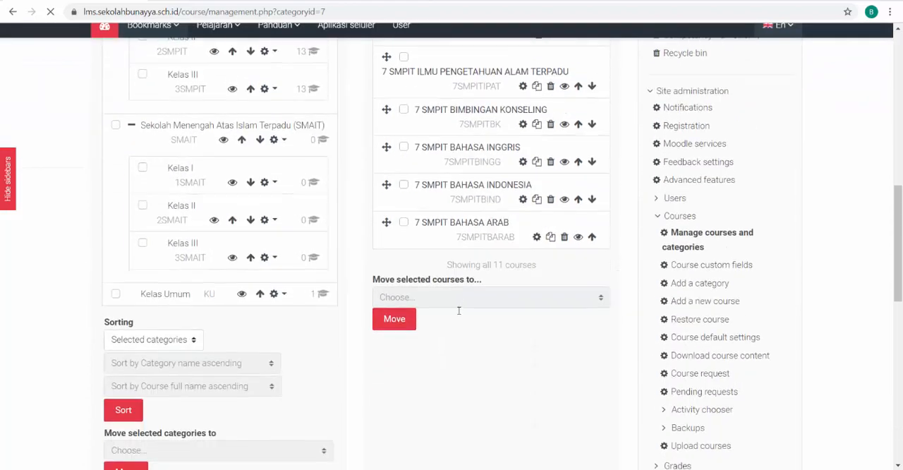
{"action": "scroll", "coordinate": [459, 315], "scroll_direction": "up", "scroll_amount": 7}
{"action": "scroll", "coordinate": [459, 315], "scroll_direction": "up", "scroll_amount": 2}
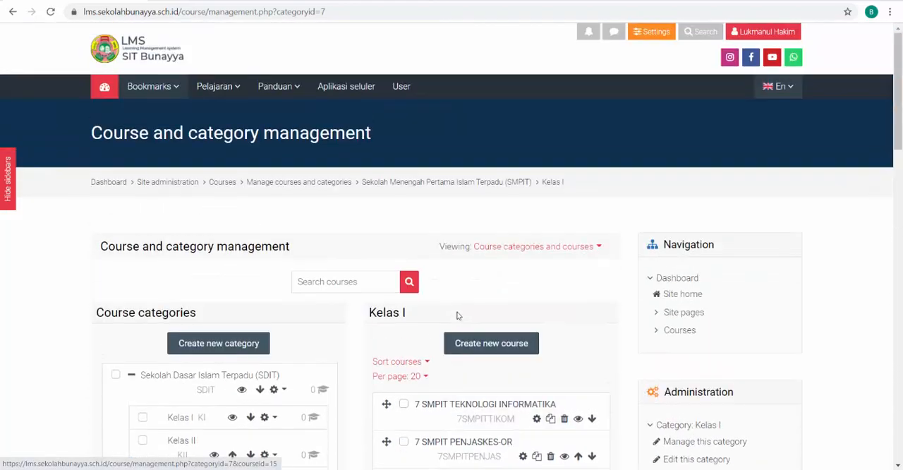